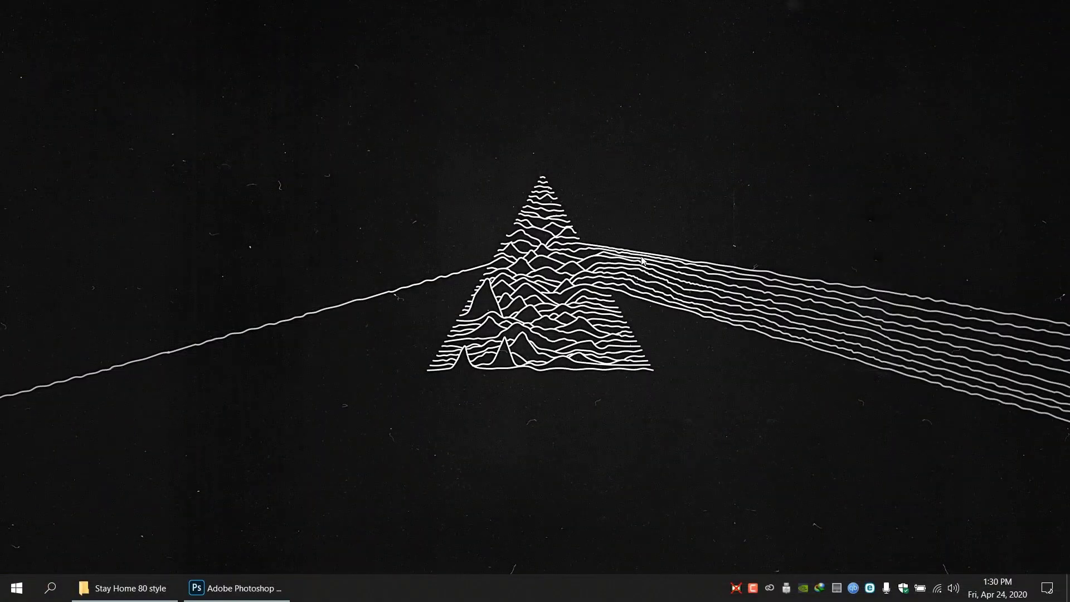
- Switch to Photoshop and create a new document 1920 pixels wide and 1080 pixels high
{"action": "left_click", "coordinate": [268, 589]}
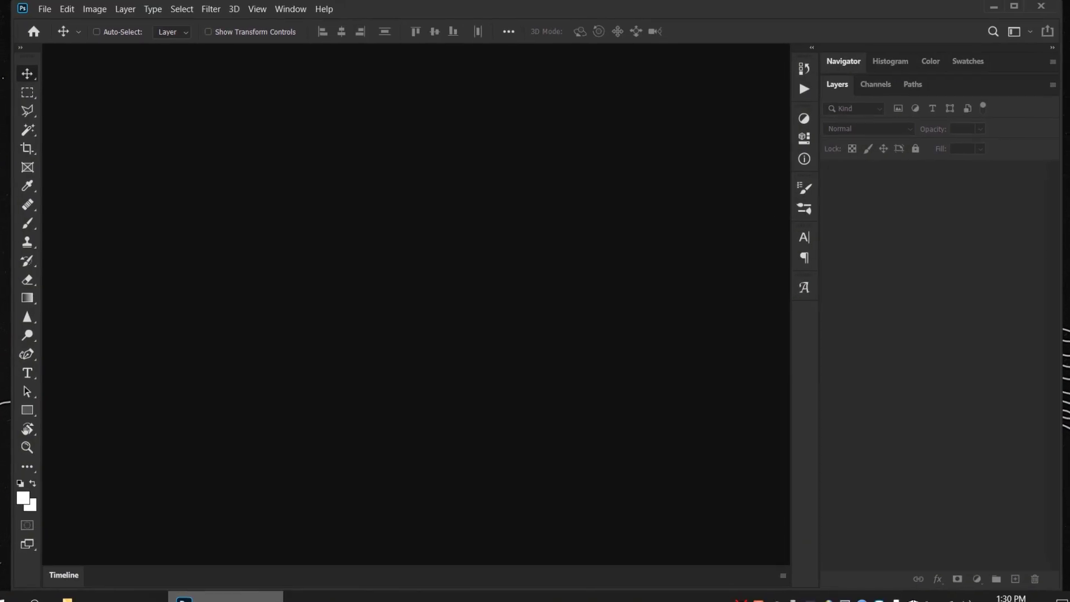
{"action": "left_click", "coordinate": [37, 9]}
{"action": "left_click", "coordinate": [49, 22]}
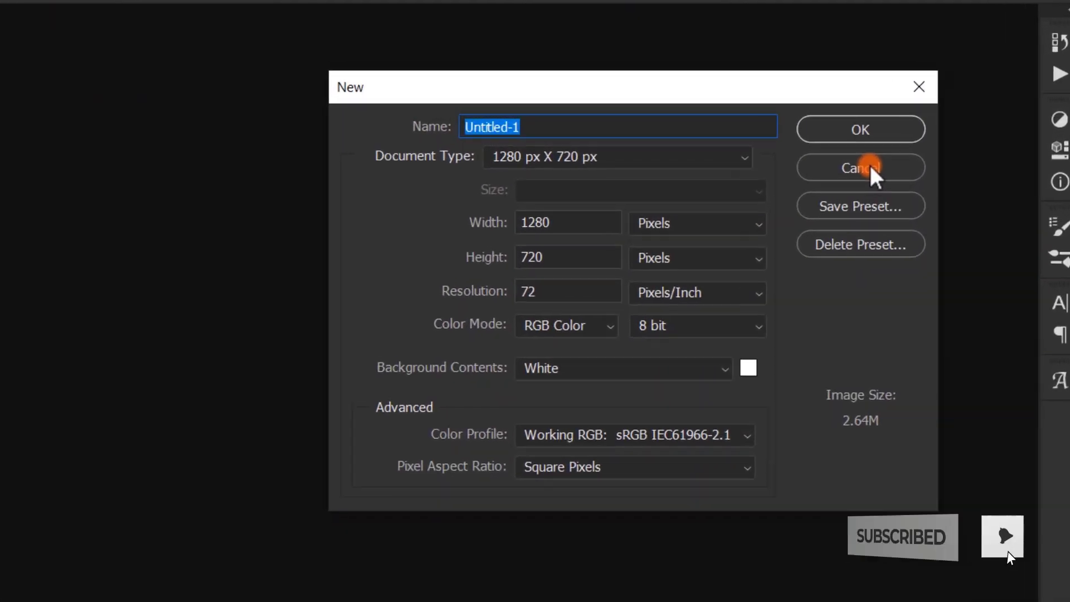
{"action": "double_click", "coordinate": [602, 231]}
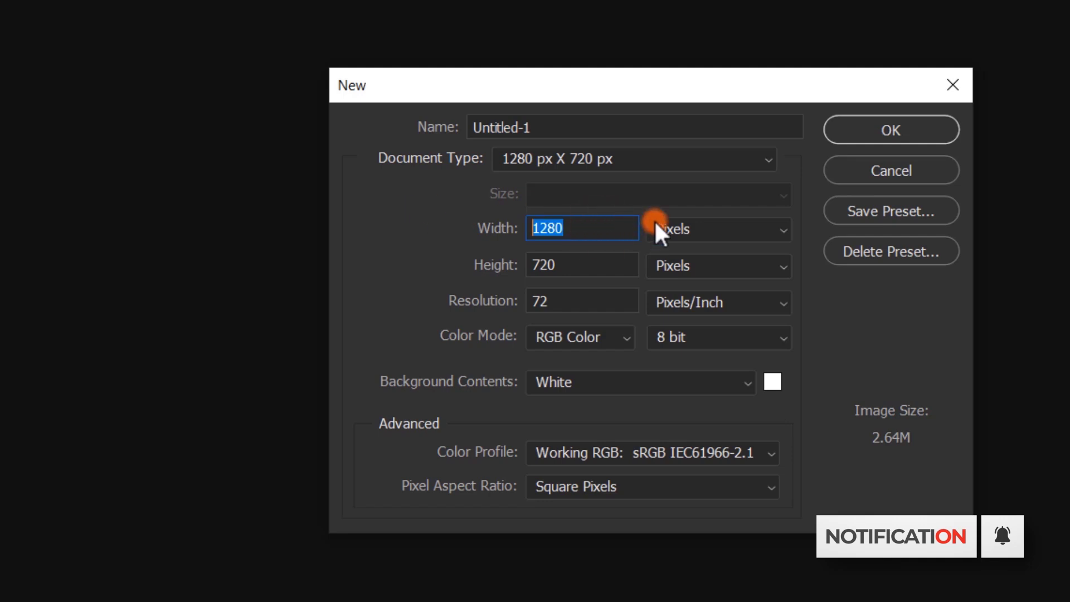
{"action": "type", "text": "1920"}
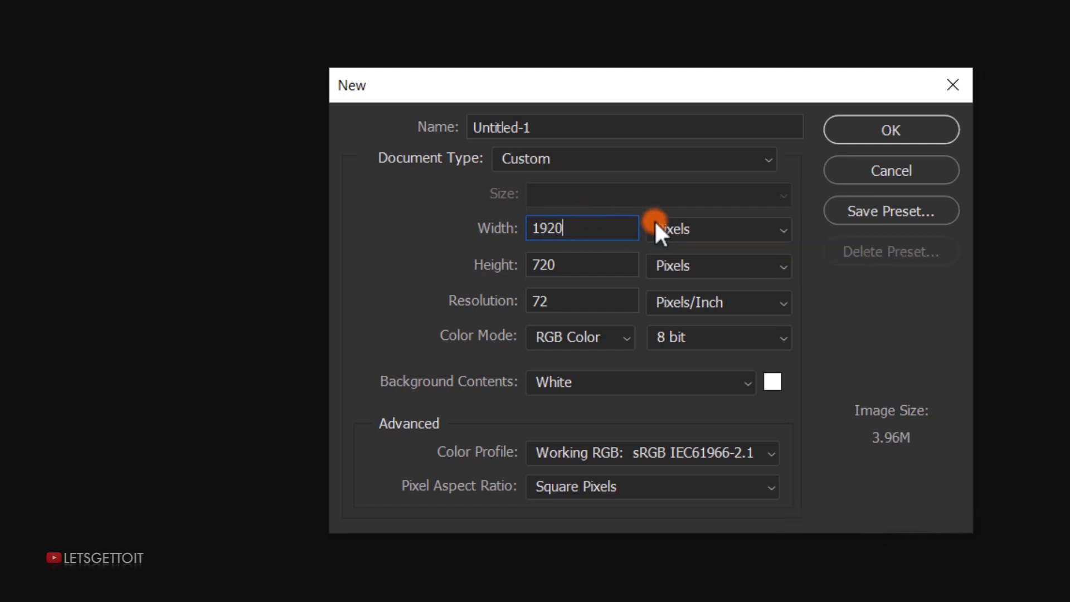
{"action": "double_click", "coordinate": [583, 258]}
{"action": "type", "text": "1080"}
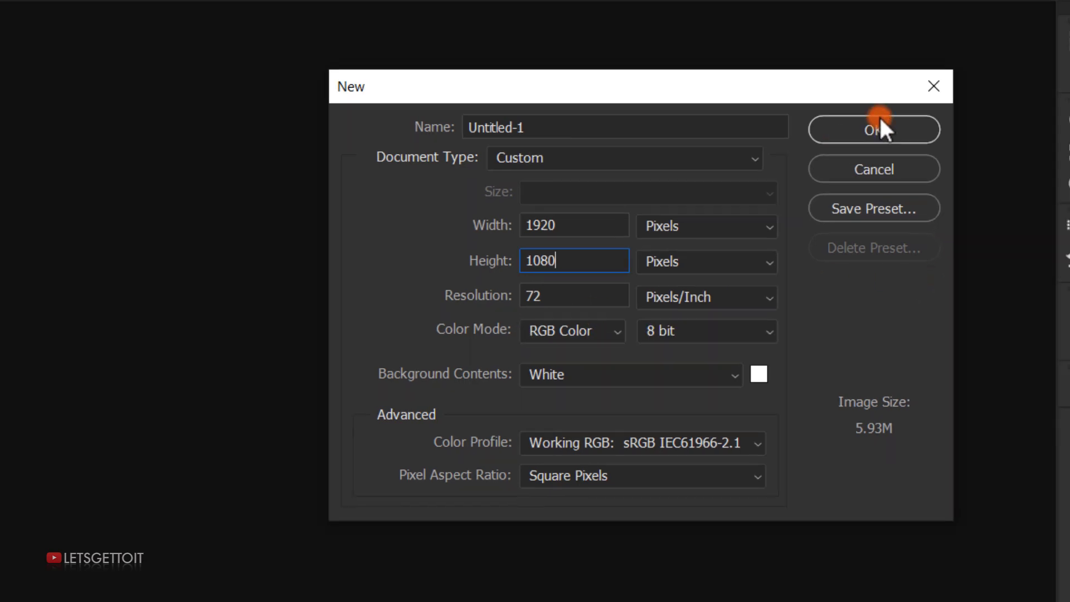
{"action": "left_click", "coordinate": [882, 127]}
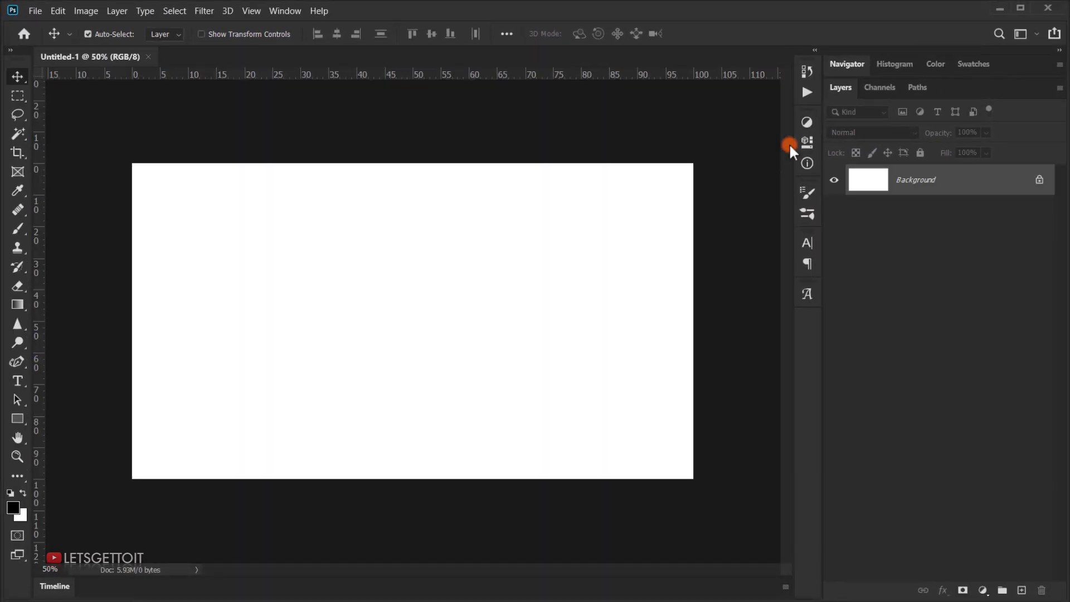
- Add a Solid Color fill layer above the background in dark purple #1b1022
{"action": "key", "text": "ctrl+0"}
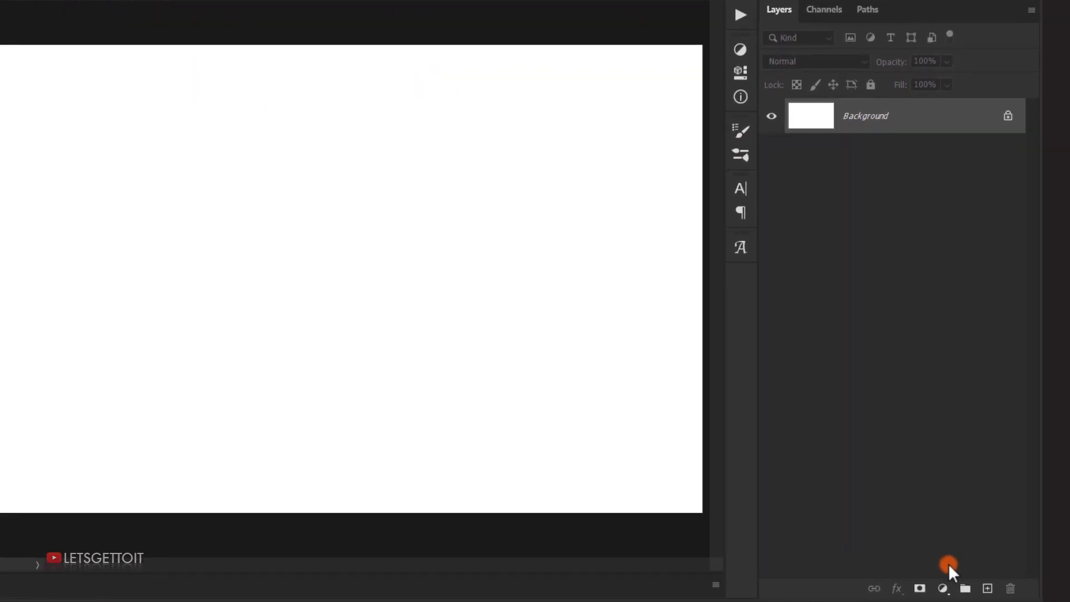
{"action": "left_click", "coordinate": [943, 589]}
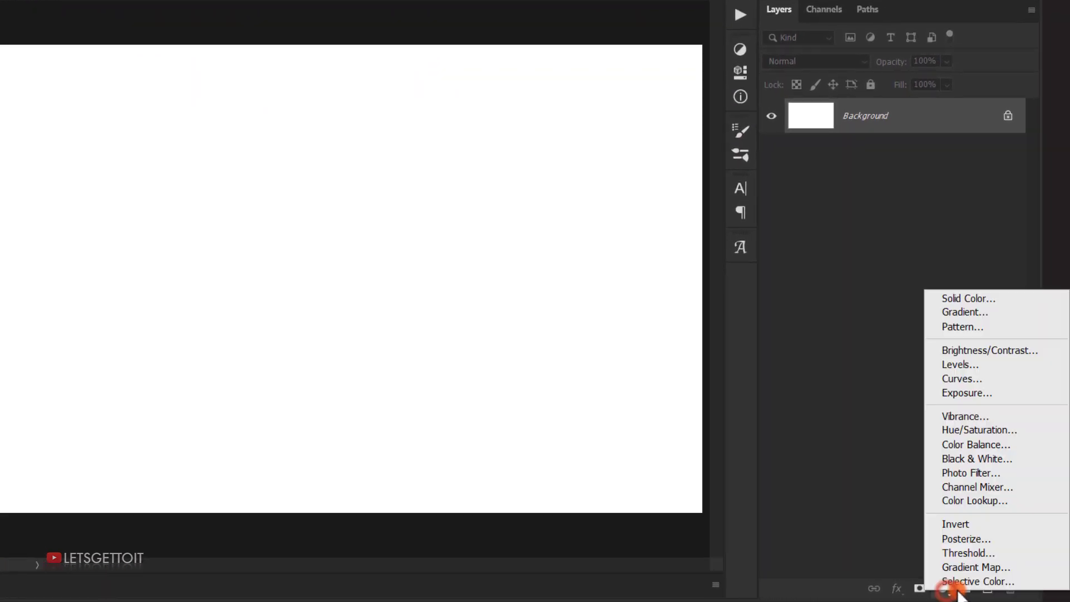
{"action": "left_click", "coordinate": [959, 297]}
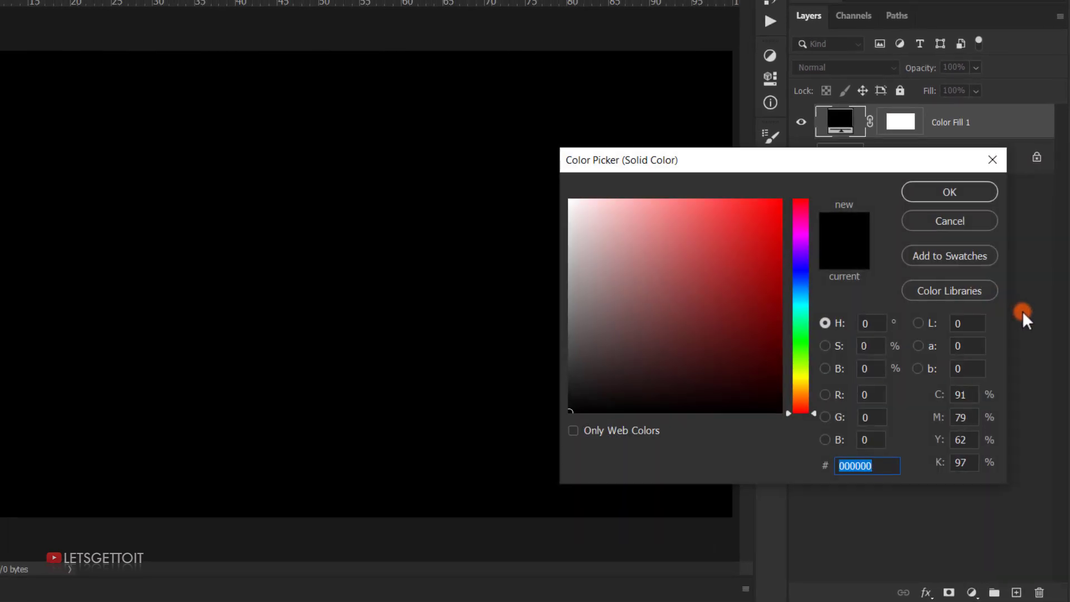
{"action": "left_click_drag", "start_coordinate": [805, 238], "coordinate": [795, 246]}
{"action": "left_click", "coordinate": [797, 247]}
{"action": "mouse_move", "coordinate": [711, 325]}
{"action": "left_mouse_down"}
{"action": "mouse_move", "coordinate": [698, 383]}
{"action": "mouse_move", "coordinate": [713, 385]}
{"action": "mouse_move", "coordinate": [682, 384]}
{"action": "left_mouse_up"}
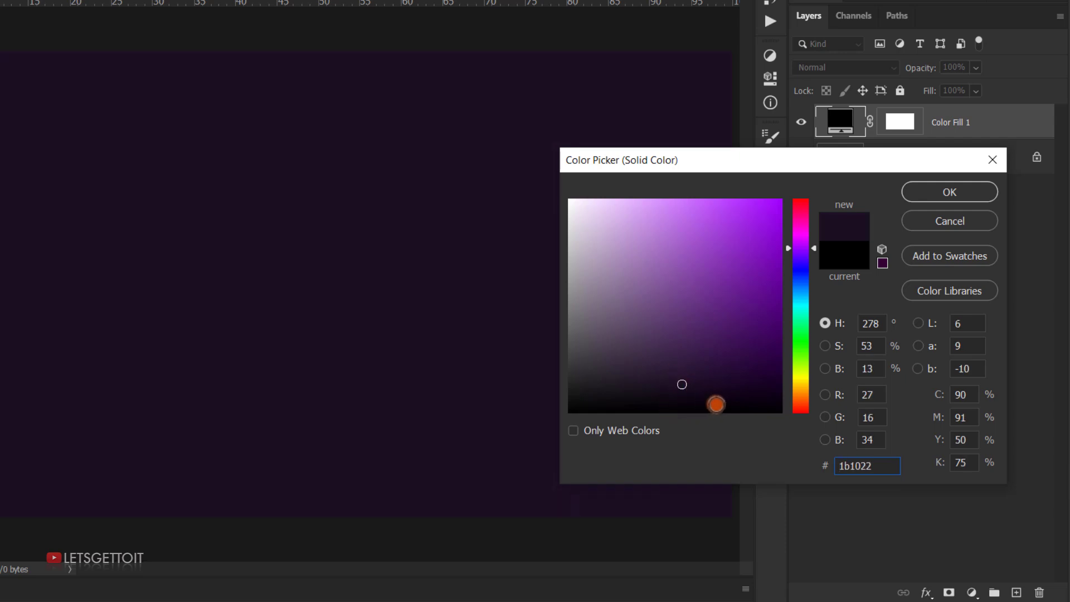
{"action": "left_click", "coordinate": [950, 192]}
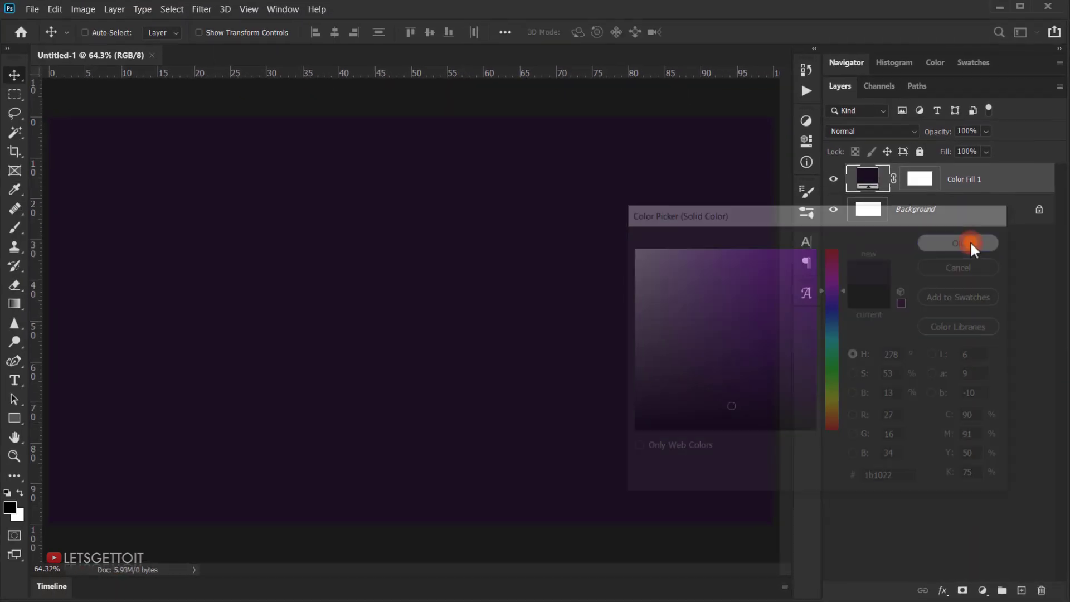
- Delete the white Background layer and rename the purple fill layer BG
{"action": "left_click", "coordinate": [942, 221]}
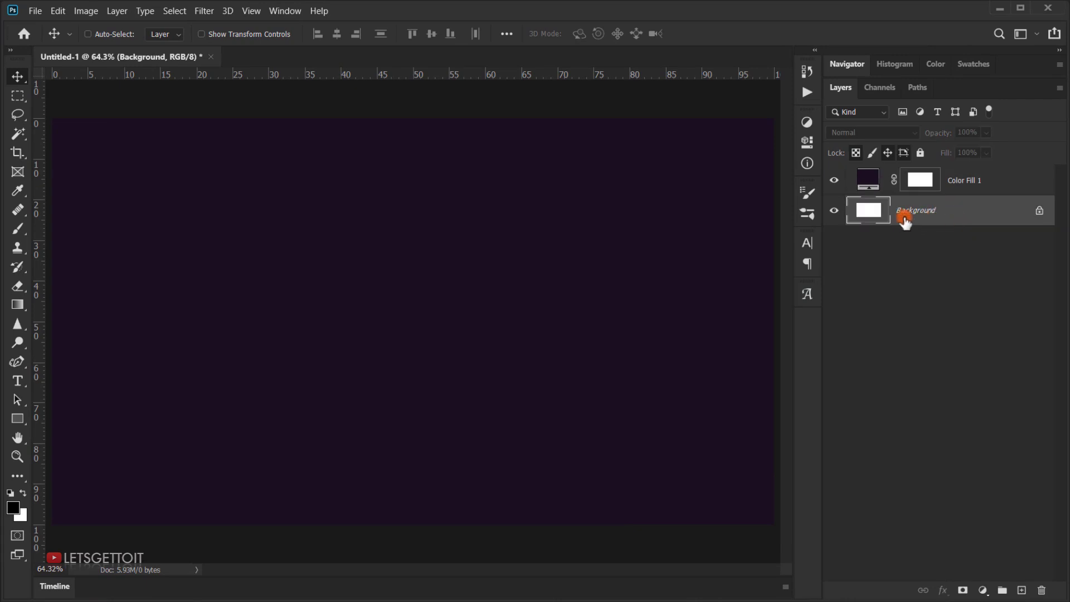
{"action": "key", "text": "BackSpace"}
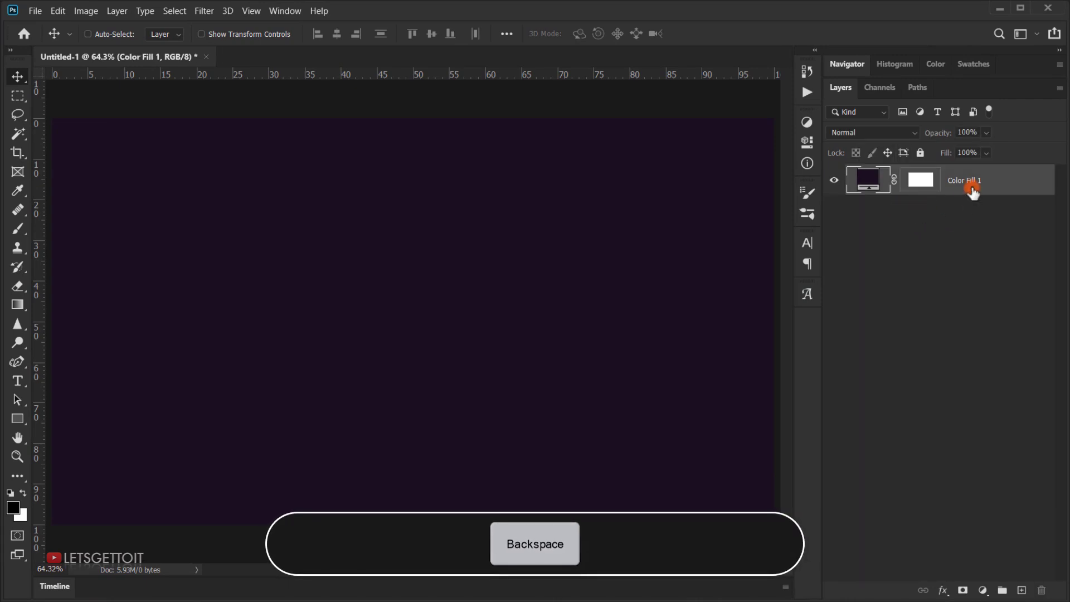
{"action": "double_click", "coordinate": [973, 190]}
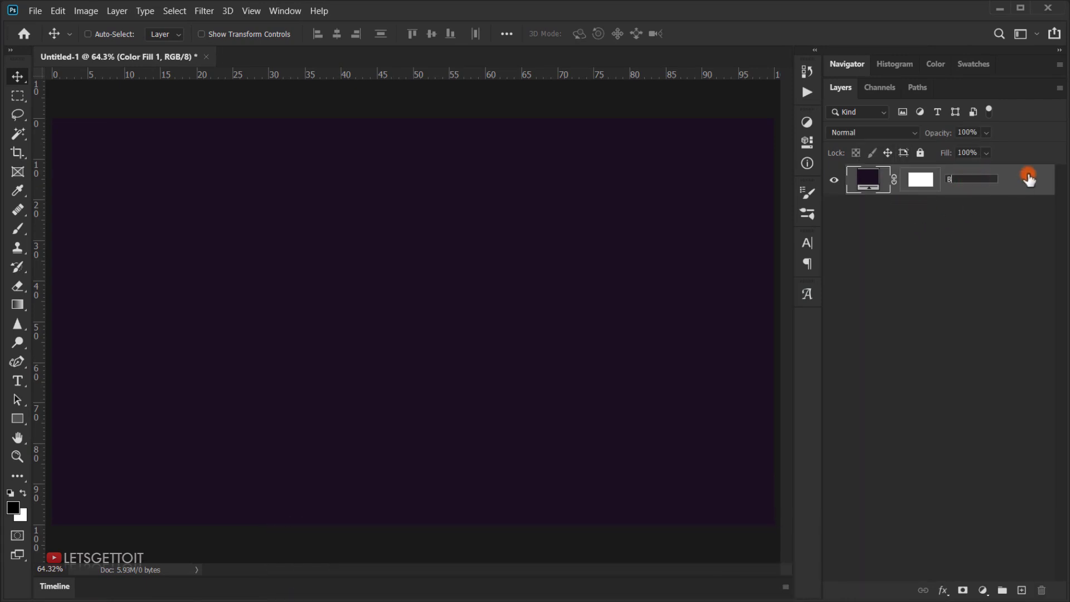
{"action": "key", "text": "Return"}
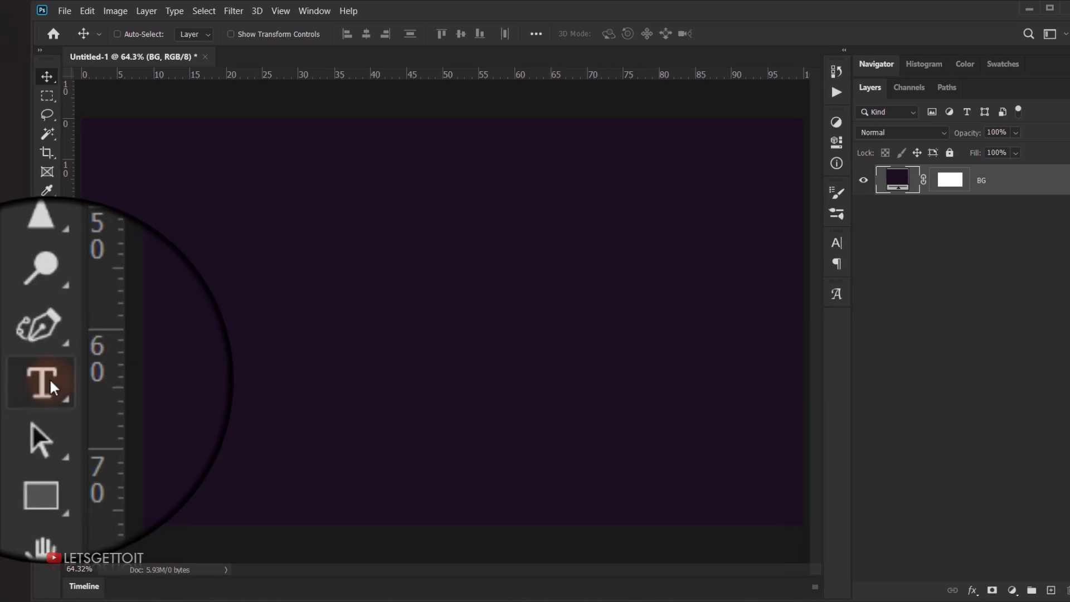
- Set up the Type tool with a 300 pt font size and pink text color #d52578
{"action": "left_click", "coordinate": [47, 380]}
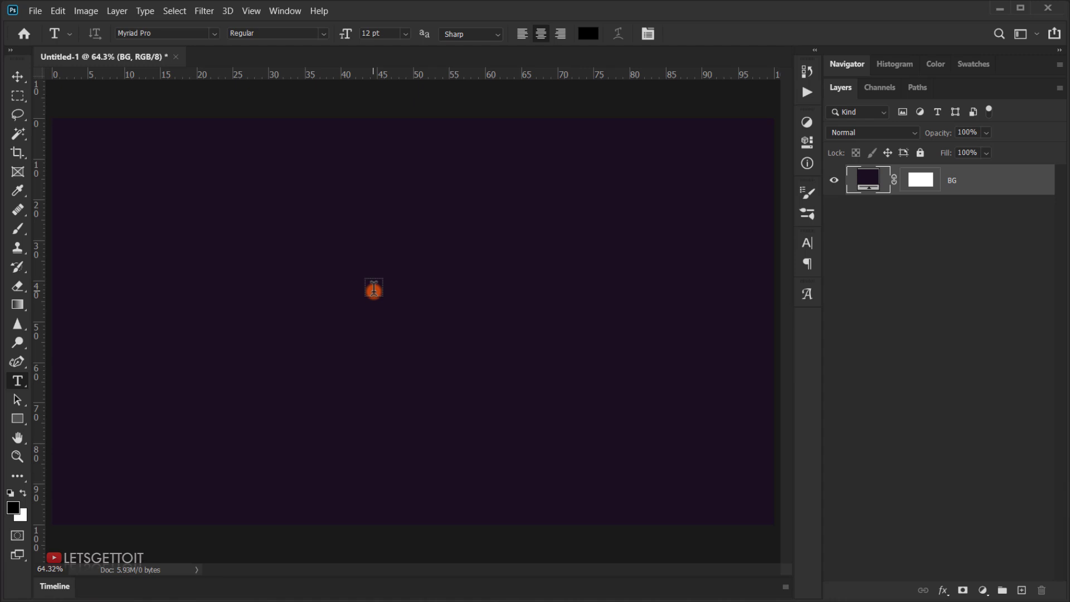
{"action": "left_click", "coordinate": [189, 33]}
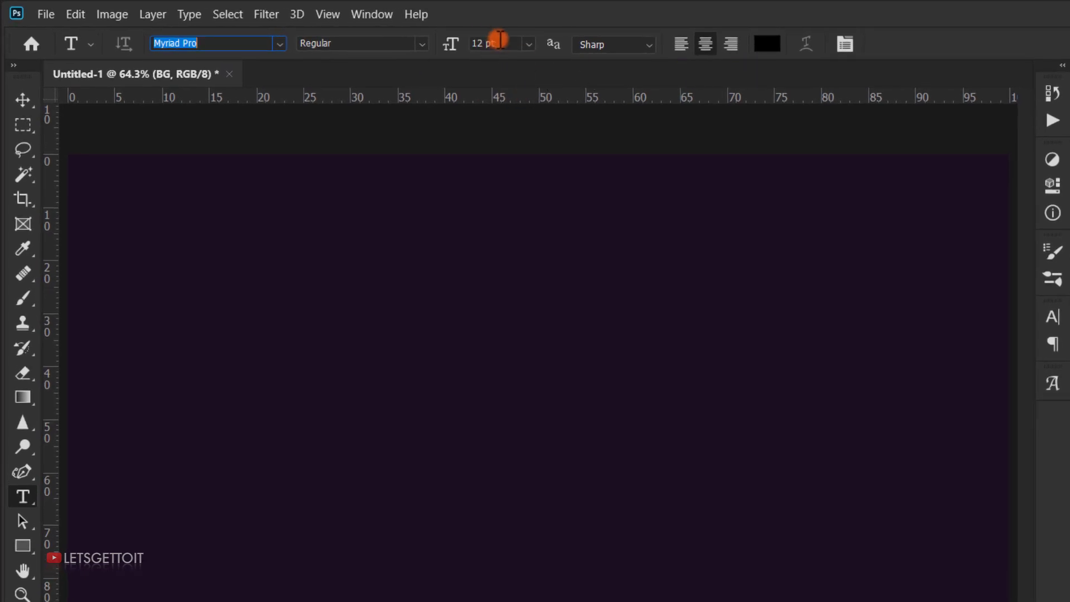
{"action": "left_click", "coordinate": [499, 40]}
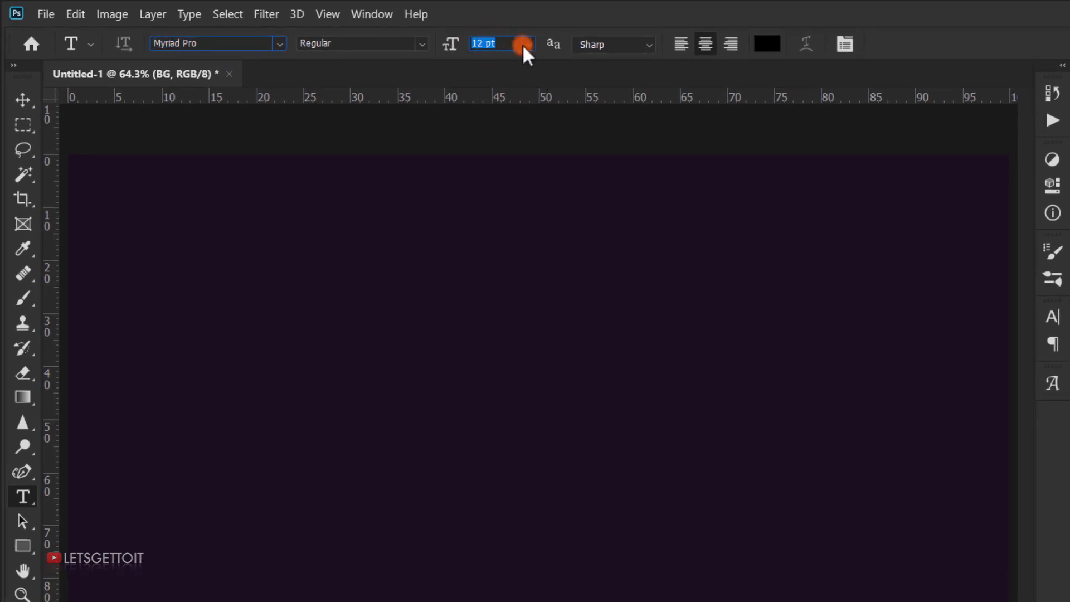
{"action": "type", "text": "300"}
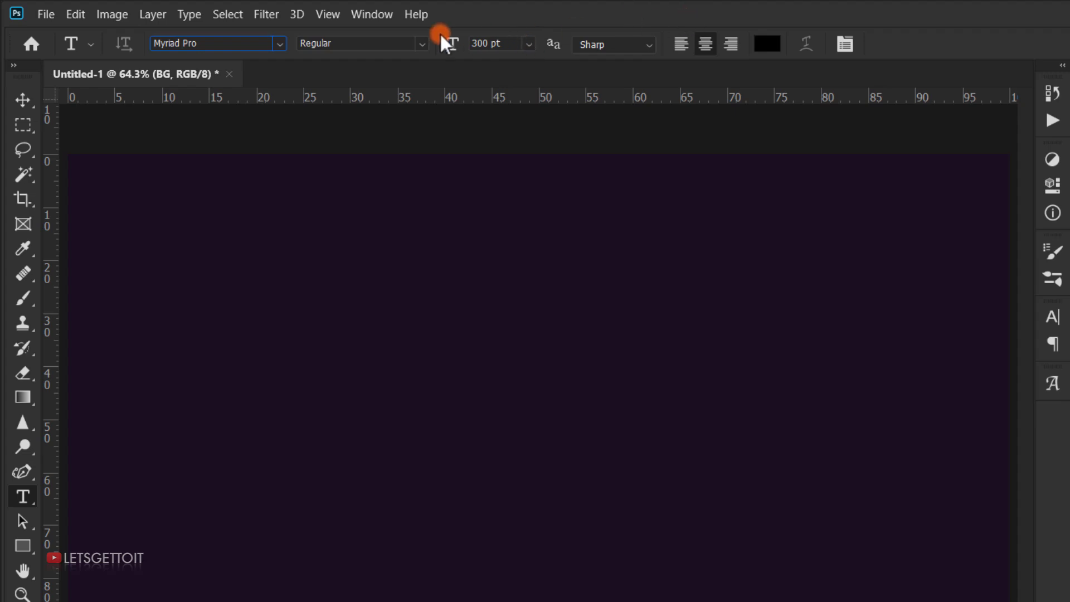
{"action": "left_click", "coordinate": [767, 44]}
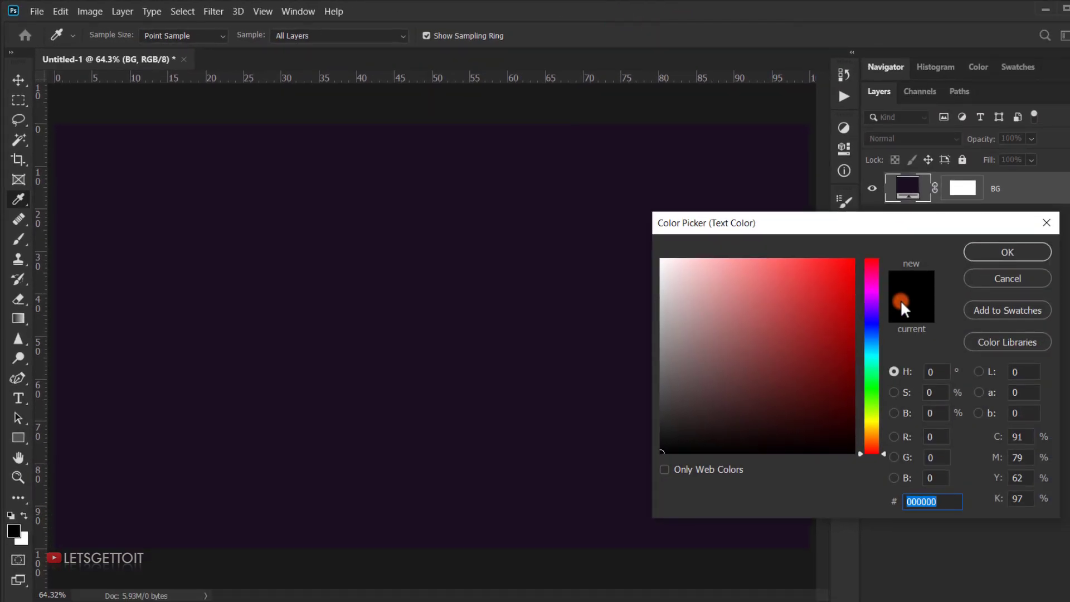
{"action": "mouse_move", "coordinate": [882, 293]}
{"action": "left_mouse_down"}
{"action": "mouse_move", "coordinate": [872, 273]}
{"action": "mouse_move", "coordinate": [820, 292]}
{"action": "left_mouse_up"}
{"action": "left_click", "coordinate": [834, 284]}
{"action": "left_click", "coordinate": [822, 290]}
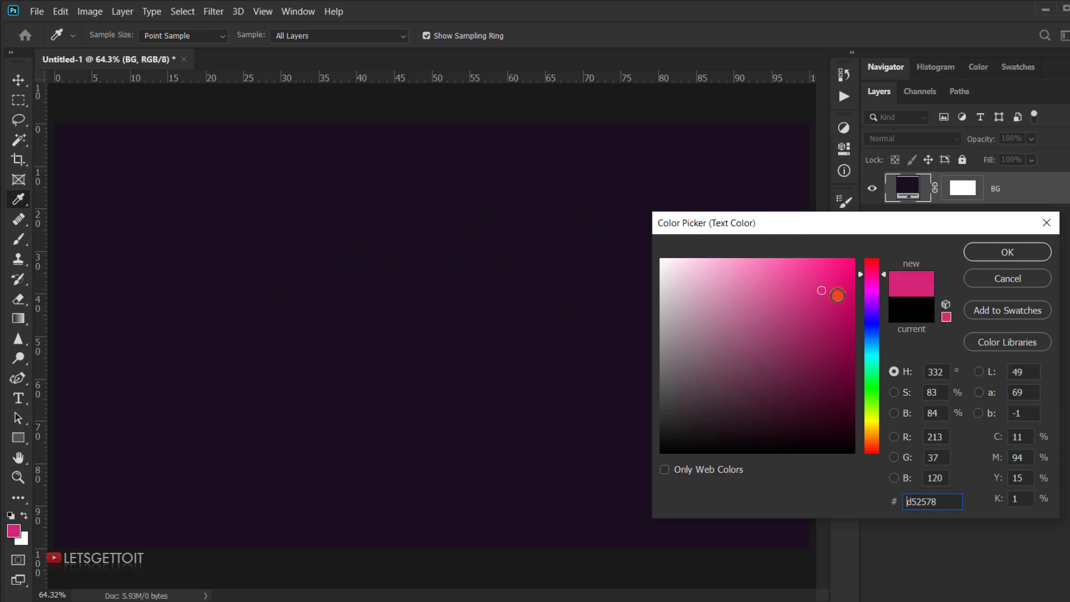
{"action": "left_click", "coordinate": [999, 251]}
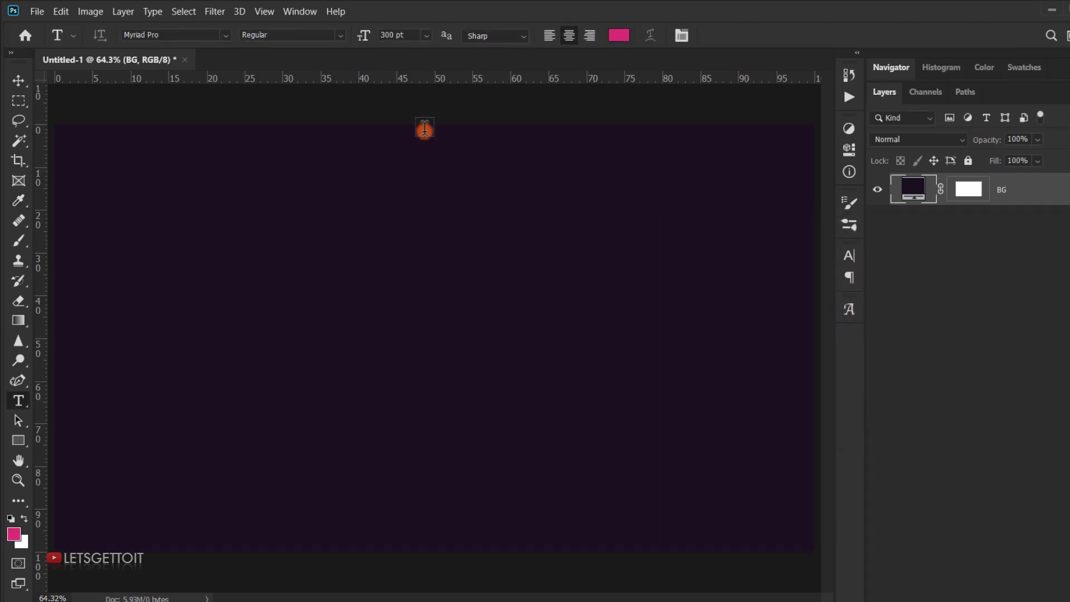
- Set the text font to Hey October Regular
{"action": "left_click", "coordinate": [198, 35]}
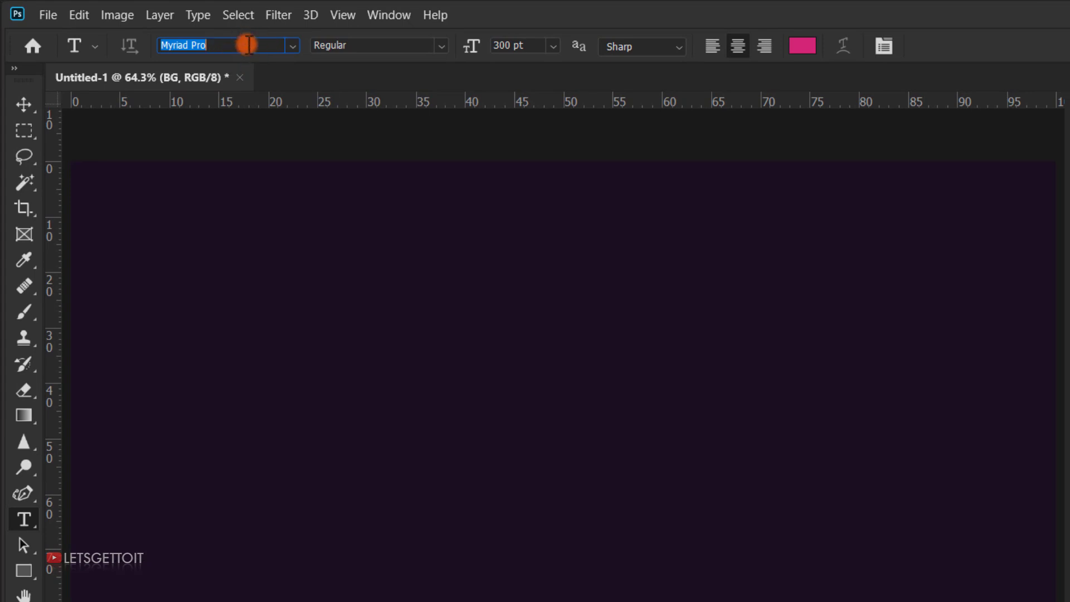
{"action": "type", "text": "Hey"}
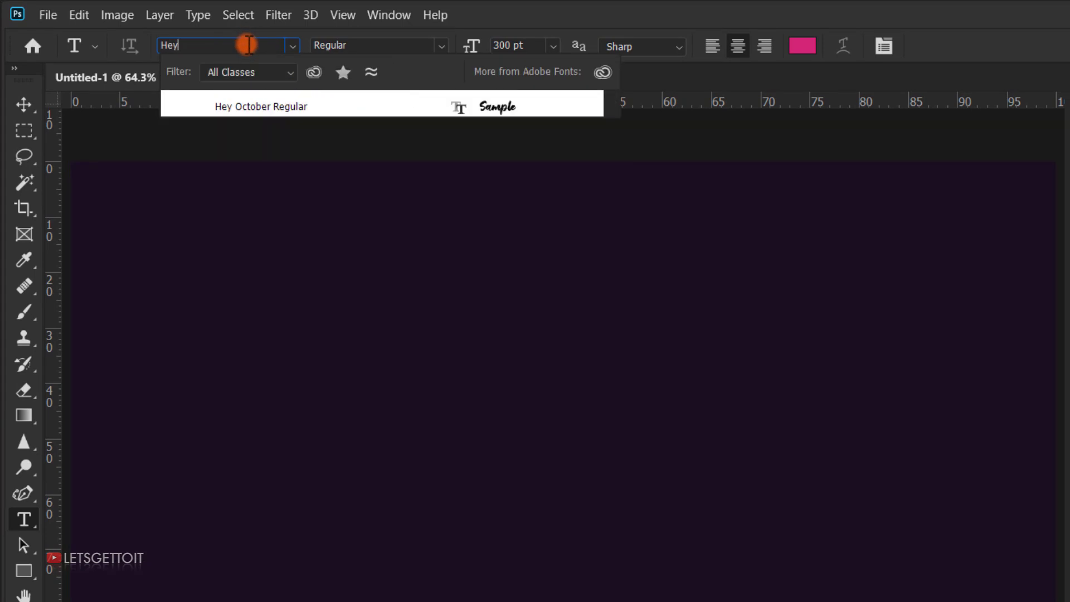
{"action": "key", "text": "Down"}
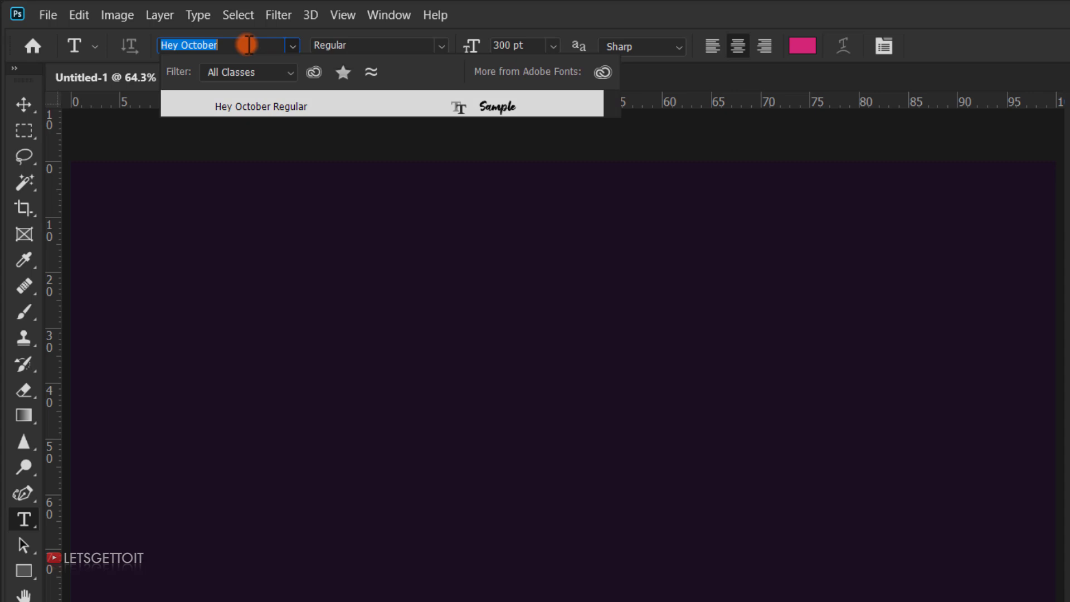
{"action": "left_click", "coordinate": [253, 103]}
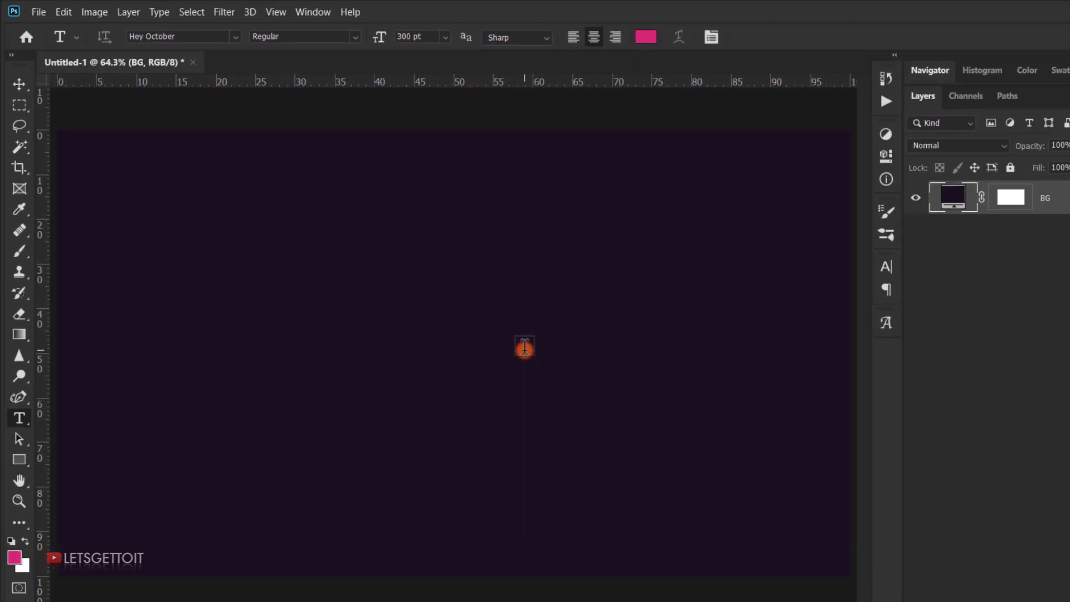
- Create the text "Stay" on the canvas and move it to the middle of the document
{"action": "left_click", "coordinate": [376, 314]}
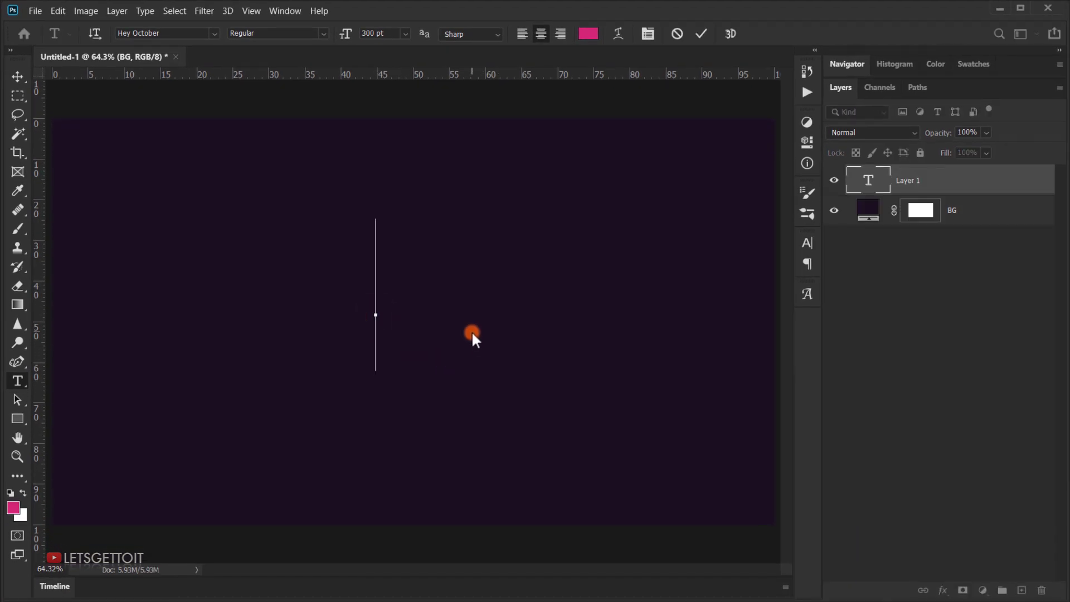
{"action": "type", "text": "stay"}
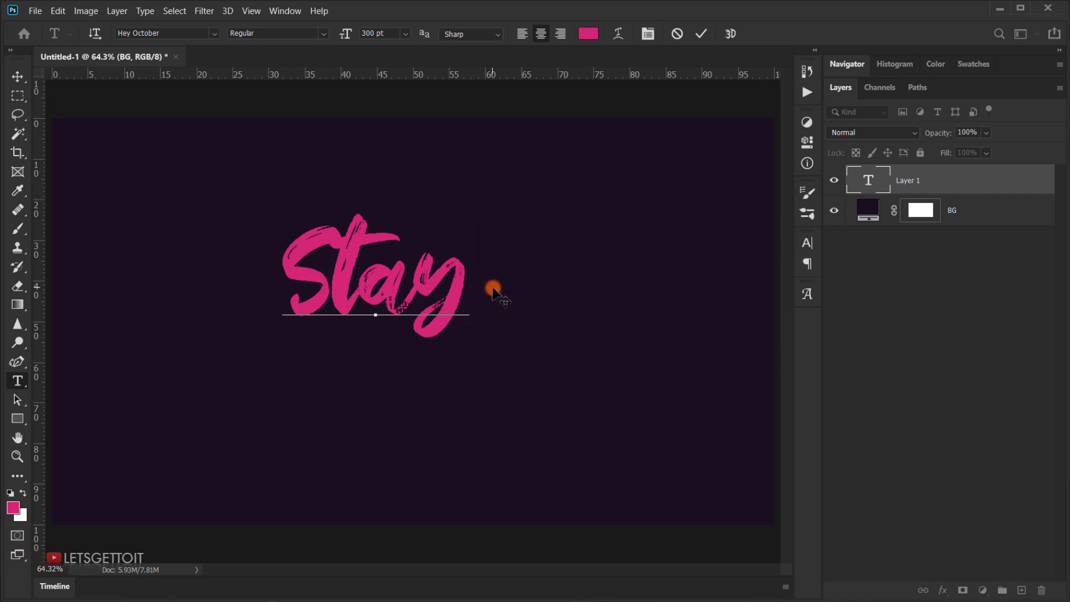
{"action": "left_click", "coordinate": [19, 77]}
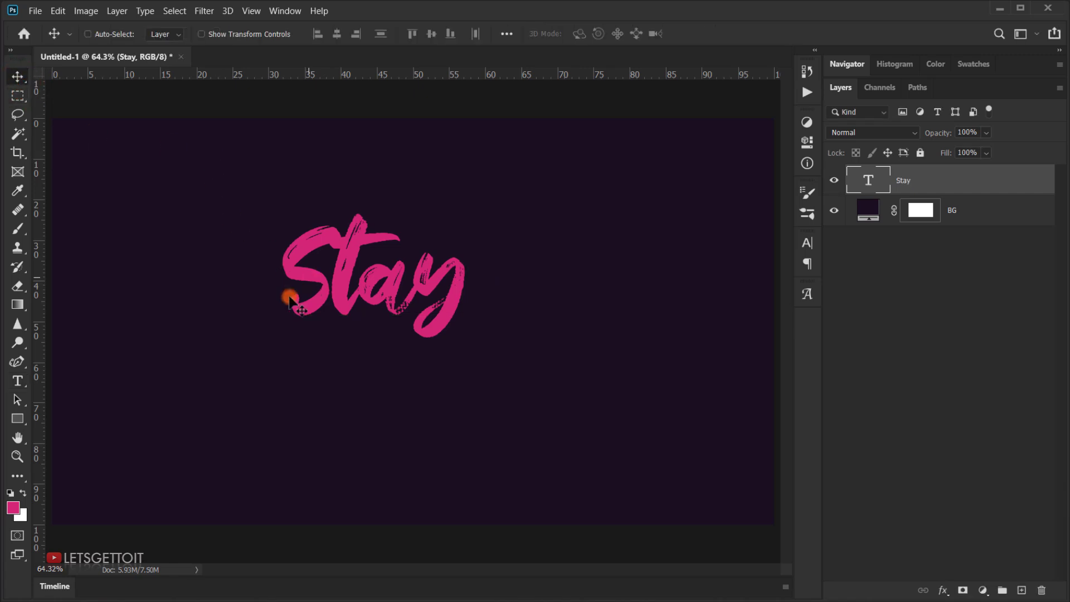
{"action": "left_click_drag", "start_coordinate": [310, 288], "coordinate": [400, 336]}
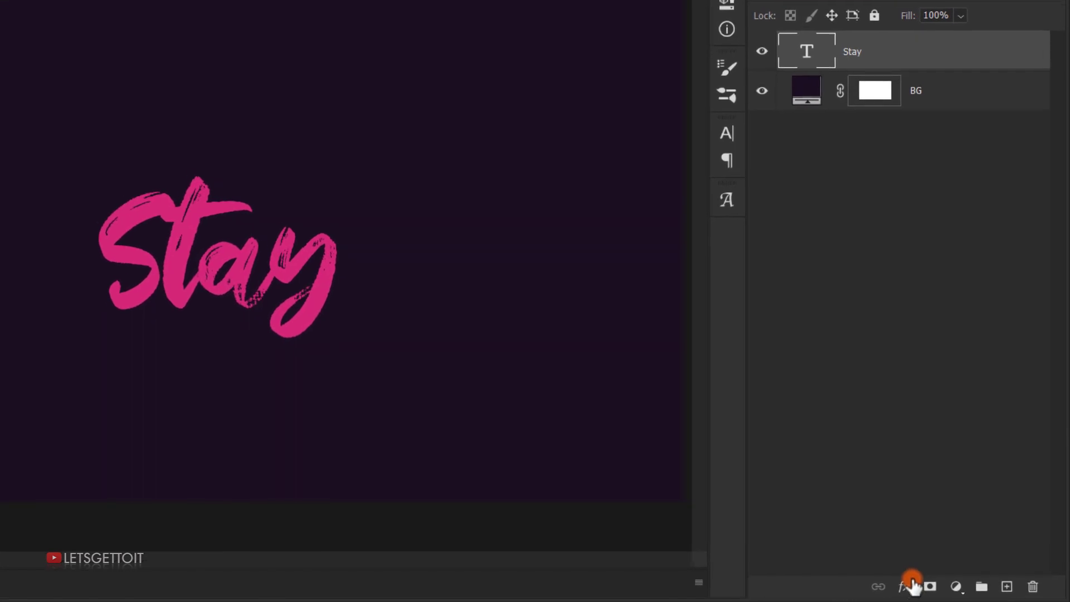
- Add an Outer Glow to the "Stay" text layer with Normal blend mode and 40% opacity
{"action": "left_click", "coordinate": [901, 586]}
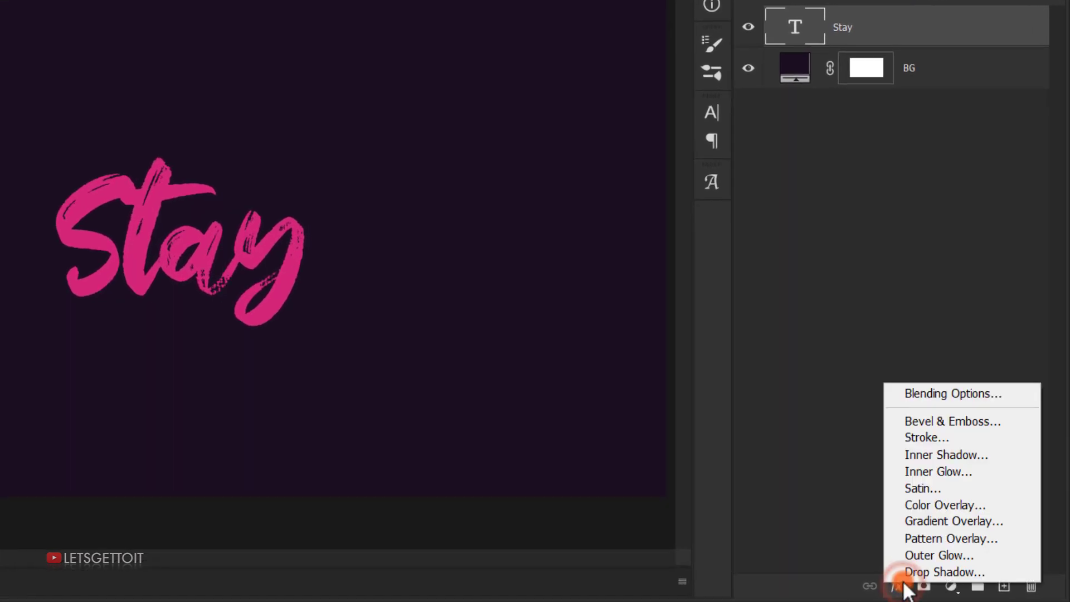
{"action": "left_click", "coordinate": [946, 395]}
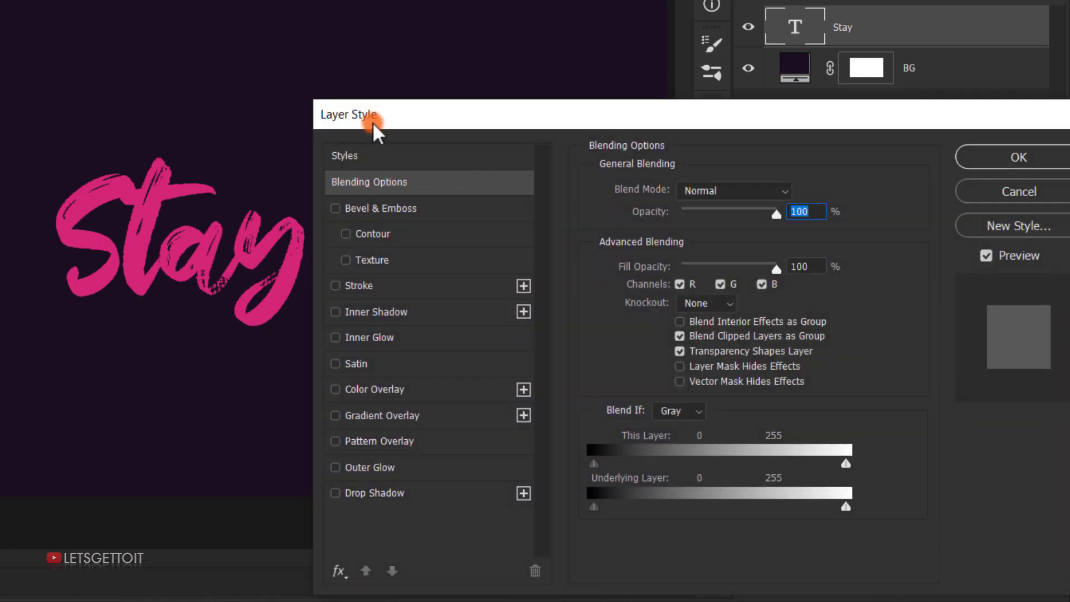
{"action": "left_click_drag", "start_coordinate": [453, 119], "coordinate": [465, 82]}
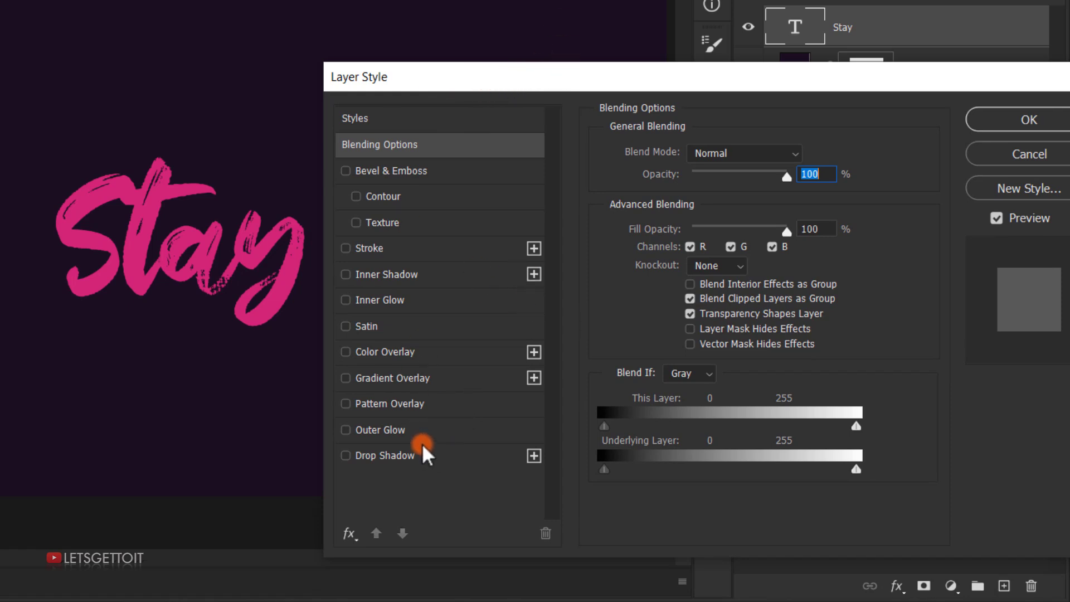
{"action": "left_click", "coordinate": [378, 429]}
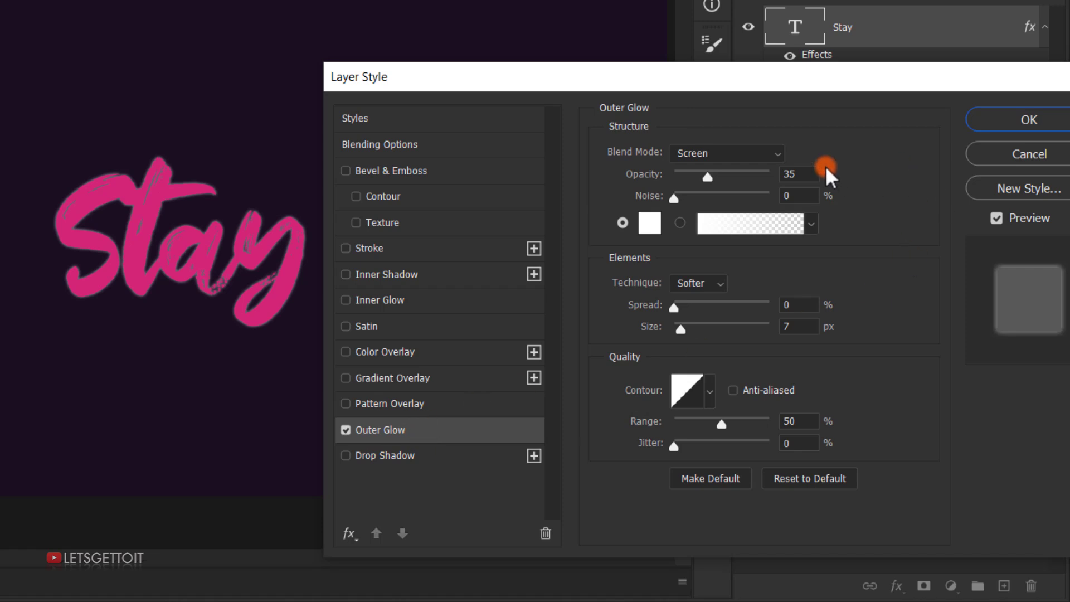
{"action": "left_click", "coordinate": [710, 151]}
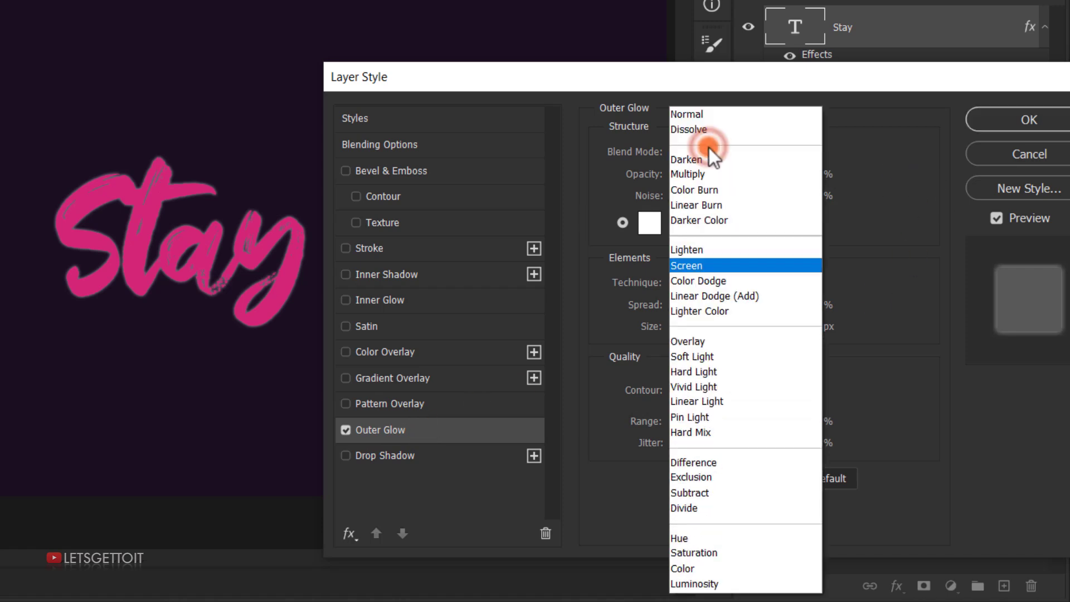
{"action": "left_click", "coordinate": [712, 111]}
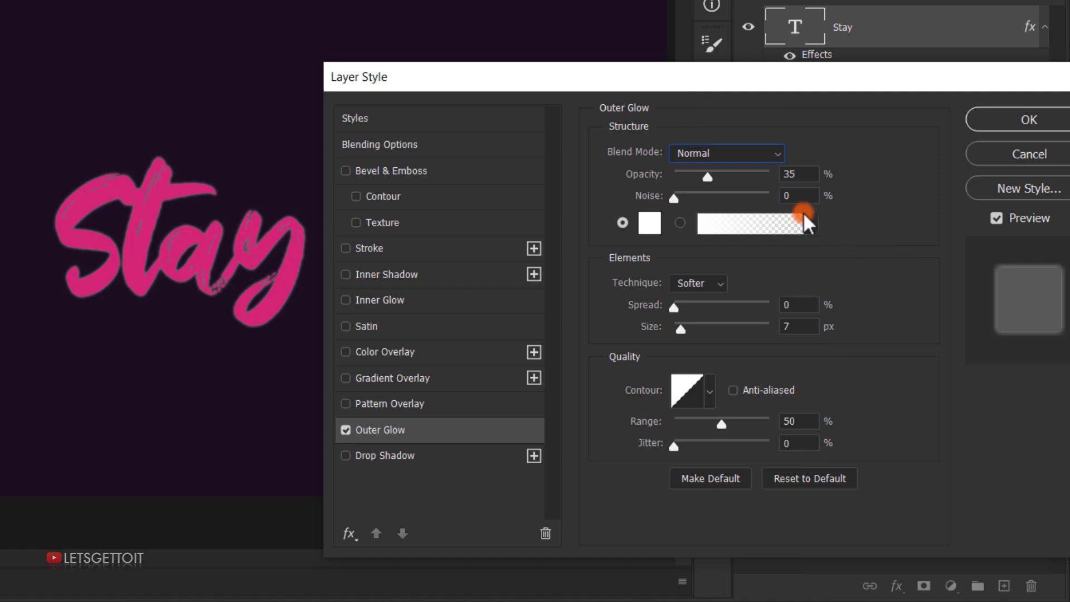
{"action": "key", "text": "Tab"}
{"action": "type", "text": "40"}
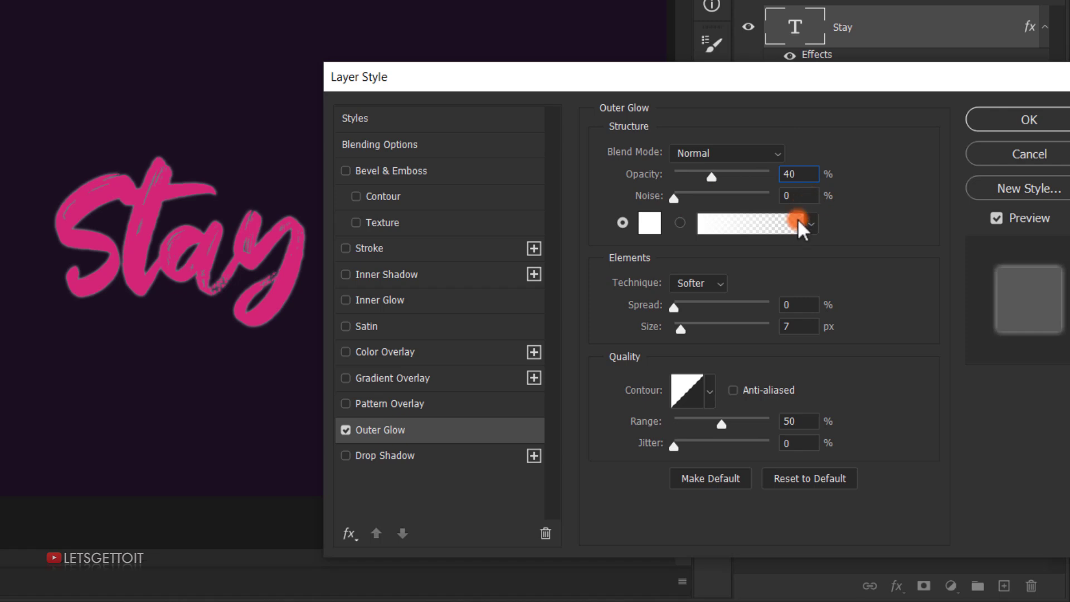
- Set the outer glow's color to red-pink #d2314c and its size to about 46 px
{"action": "left_click", "coordinate": [656, 223]}
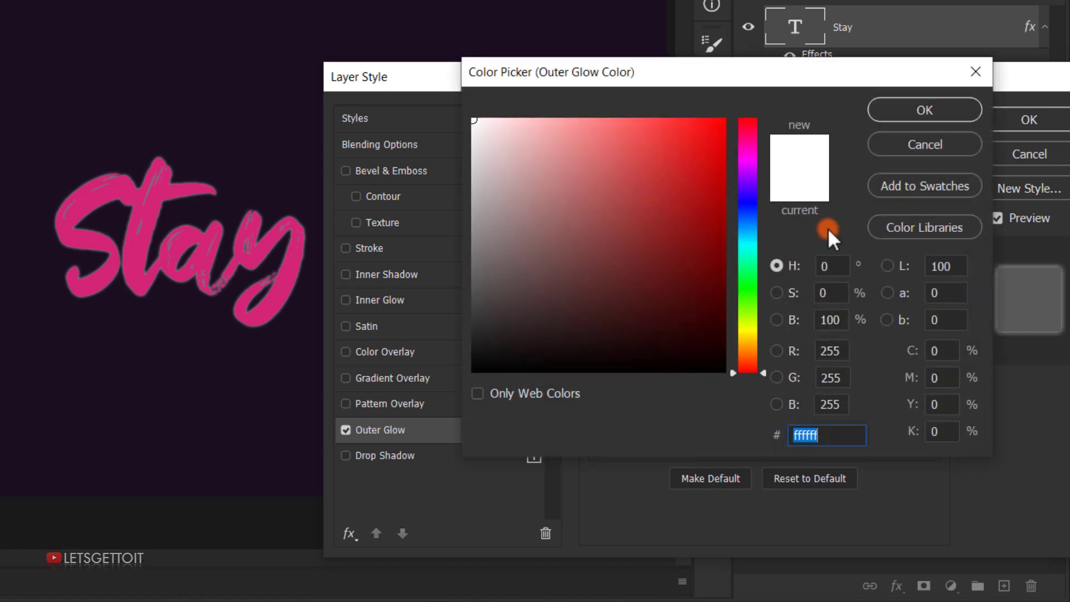
{"action": "left_click", "coordinate": [705, 133]}
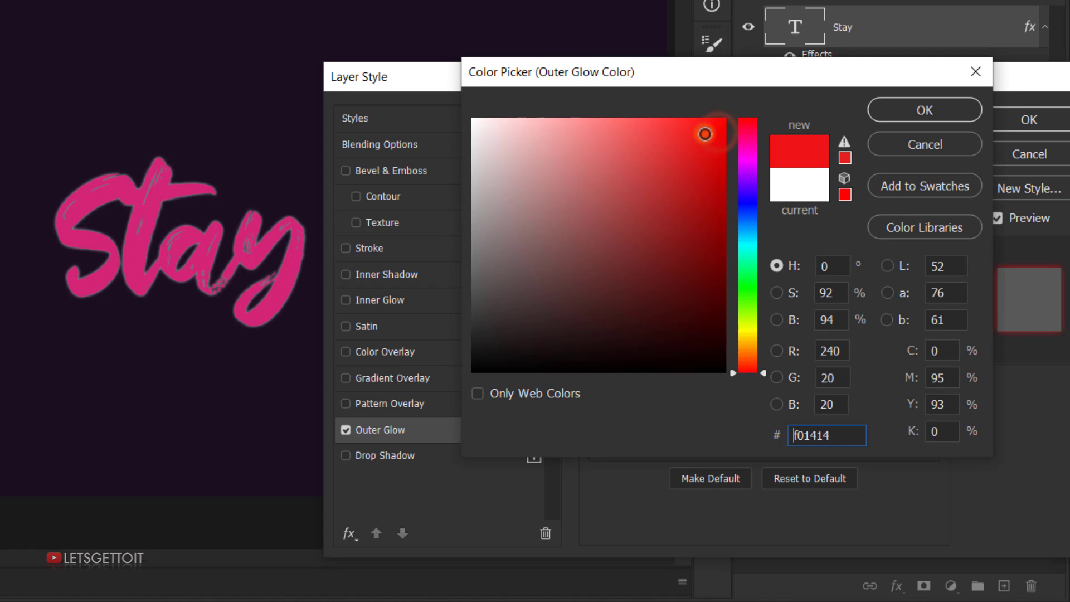
{"action": "left_click", "coordinate": [745, 133]}
{"action": "left_click", "coordinate": [693, 138]}
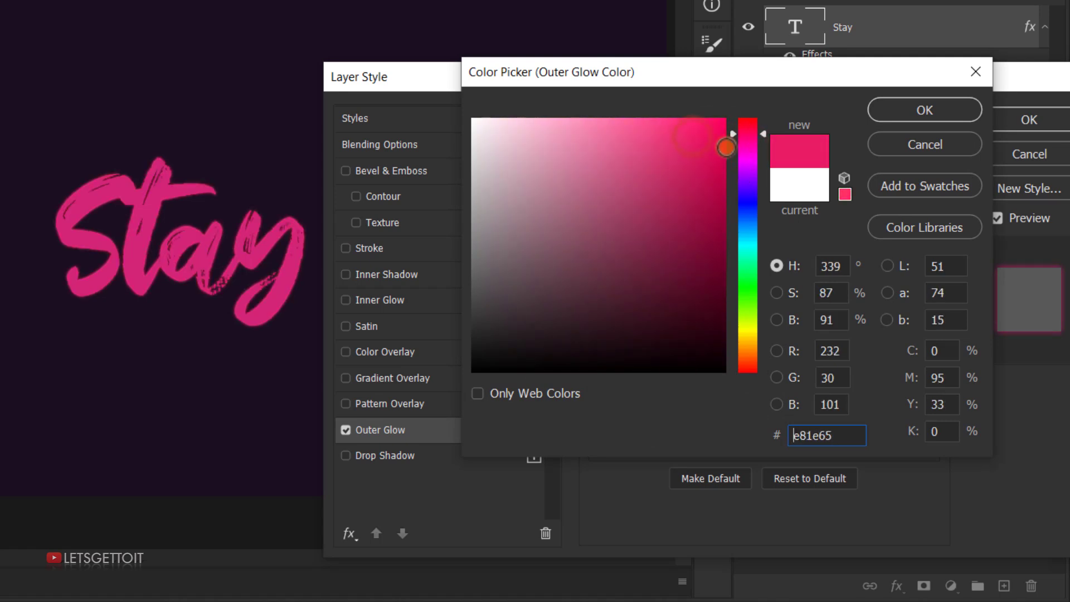
{"action": "left_click", "coordinate": [748, 128]}
{"action": "left_click", "coordinate": [705, 162]}
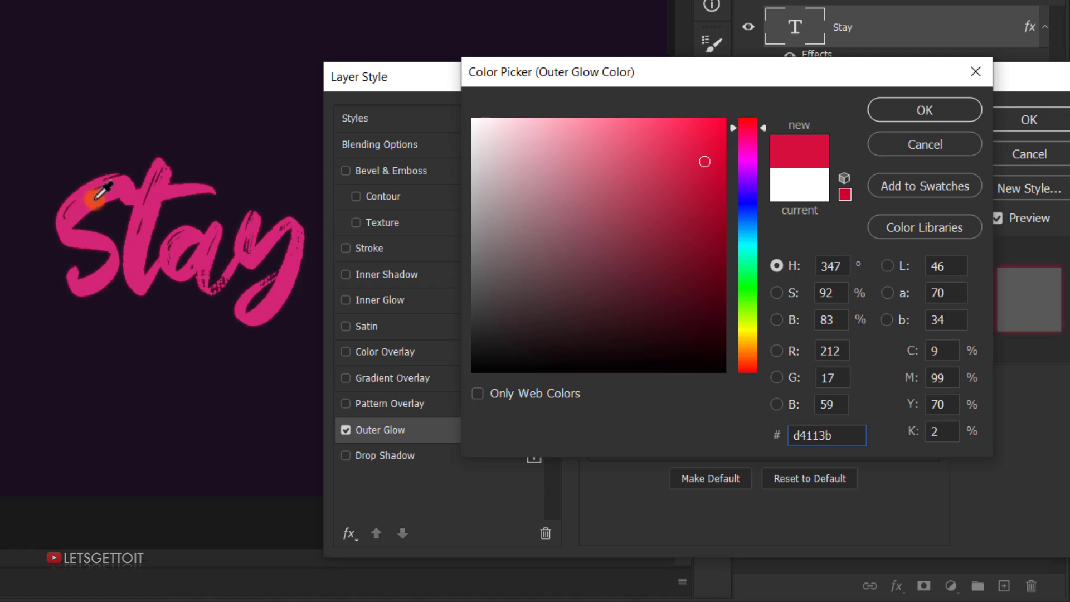
{"action": "left_click", "coordinate": [683, 166]}
{"action": "left_click", "coordinate": [743, 124]}
{"action": "mouse_move", "coordinate": [674, 171]}
{"action": "left_mouse_down"}
{"action": "mouse_move", "coordinate": [695, 175]}
{"action": "mouse_move", "coordinate": [666, 163]}
{"action": "left_mouse_up"}
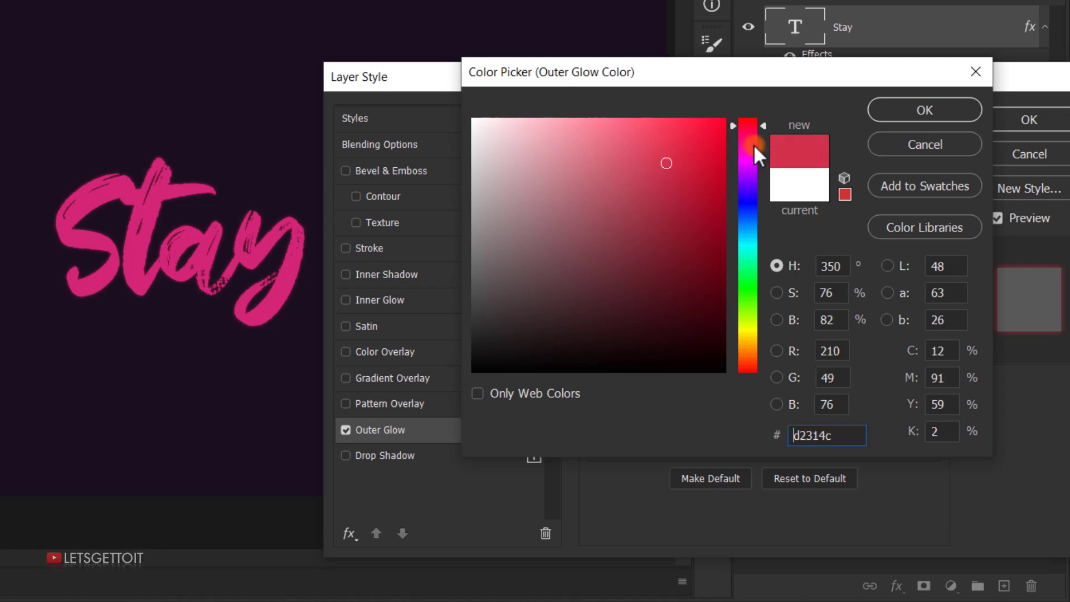
{"action": "left_click", "coordinate": [932, 109]}
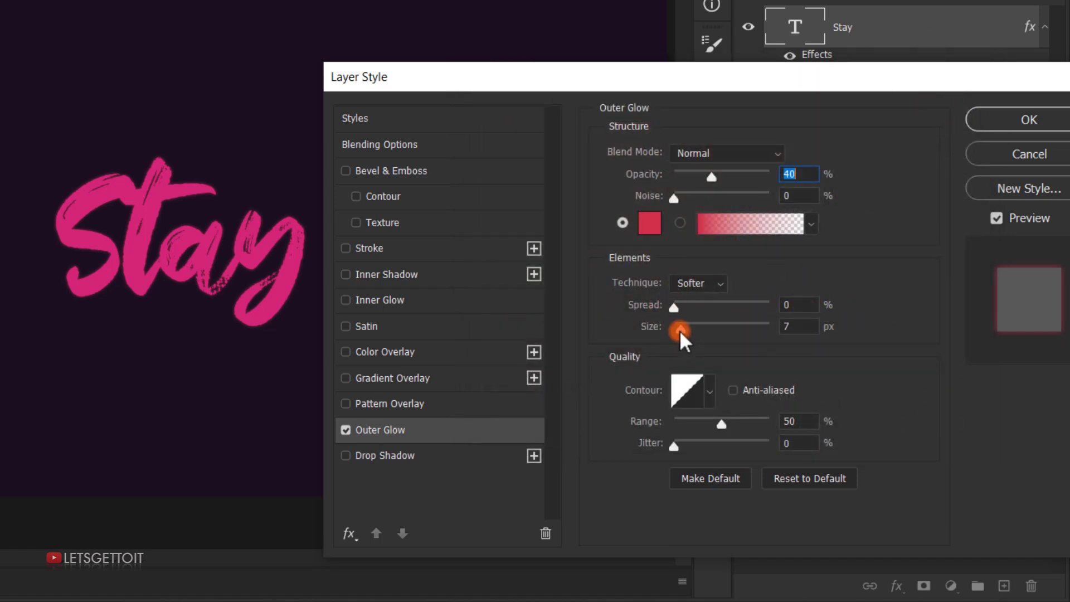
{"action": "left_click_drag", "start_coordinate": [681, 331], "coordinate": [699, 332]}
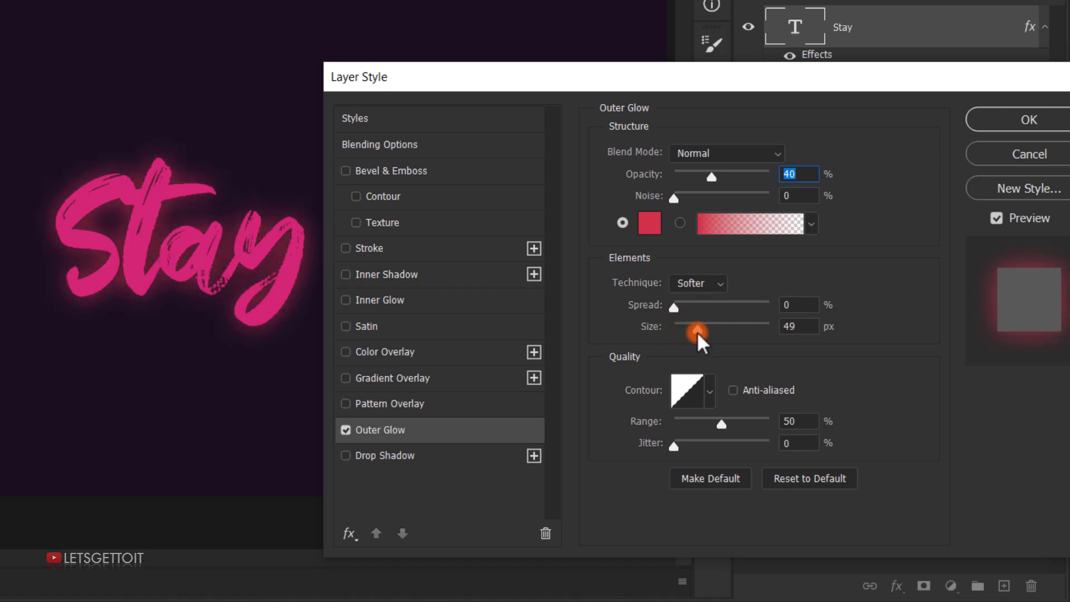
{"action": "left_click", "coordinate": [807, 327]}
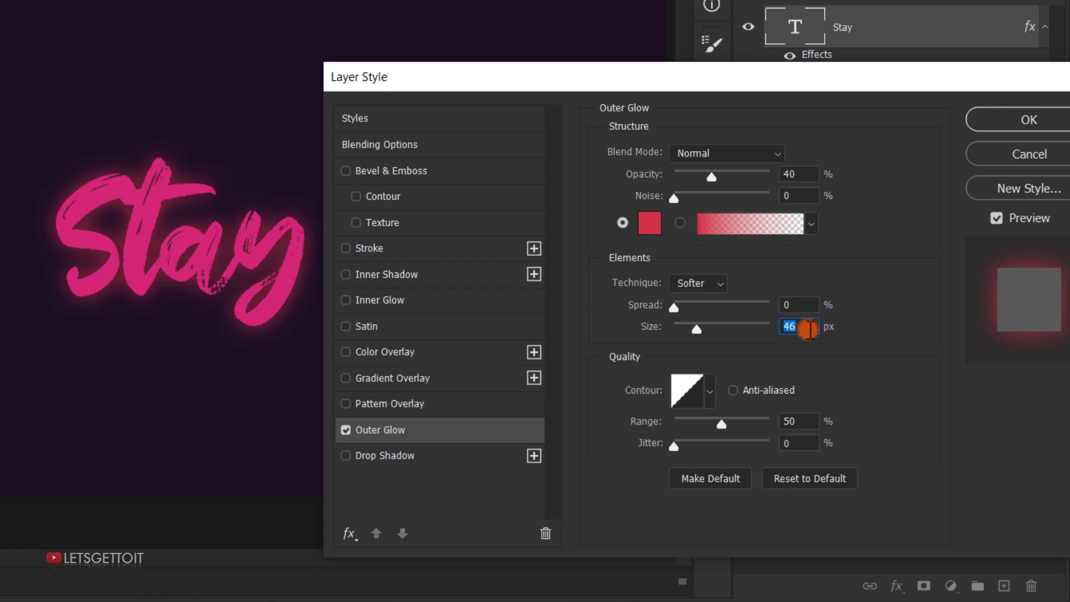
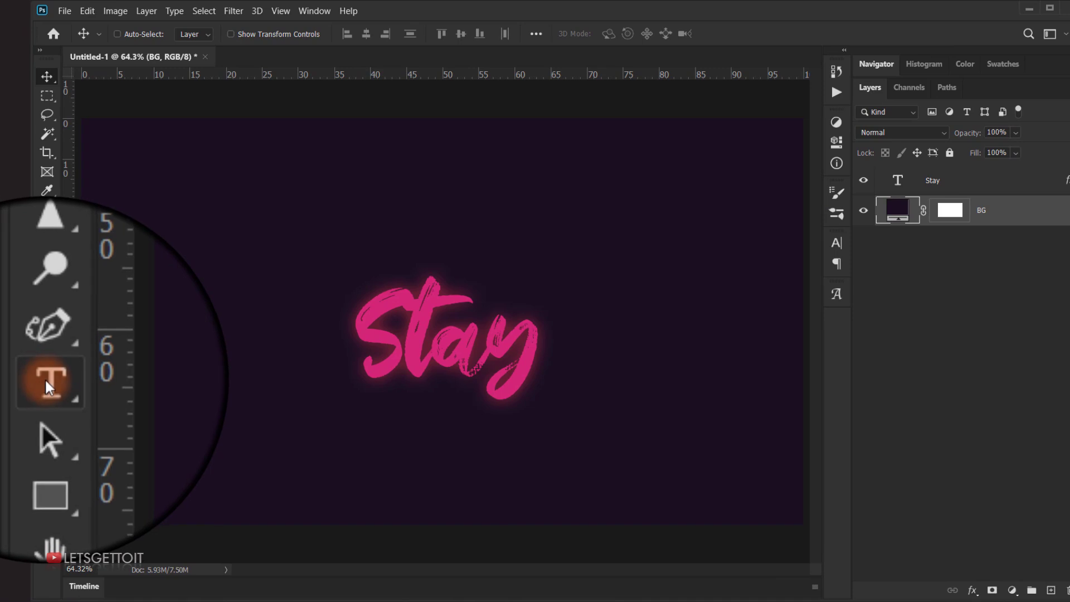
- Set up the Type tool with the Bebas Regular font at 500 pt
{"action": "left_click", "coordinate": [47, 381]}
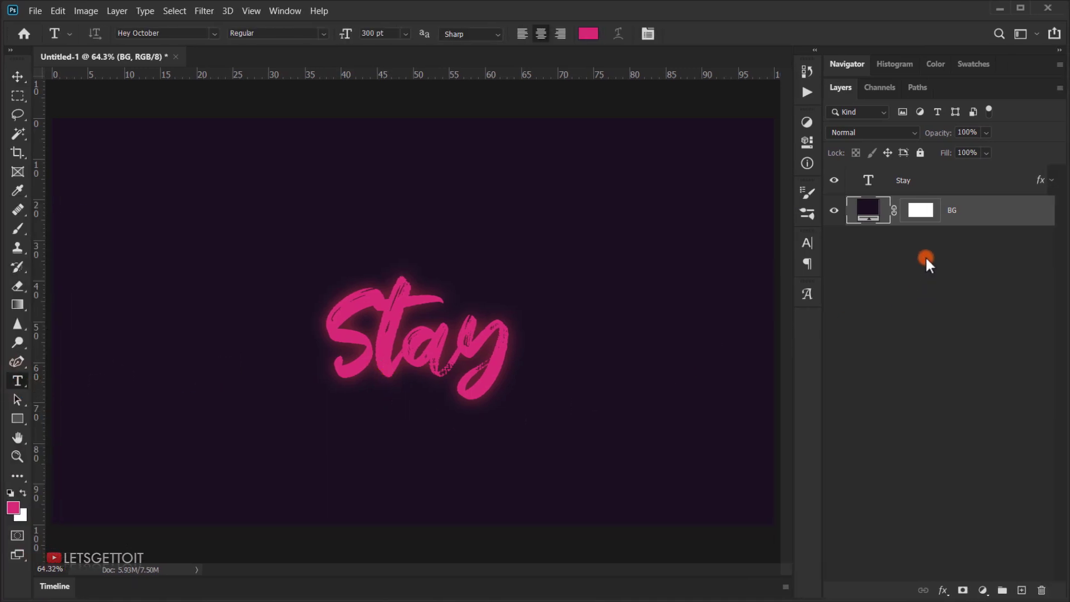
{"action": "left_click", "coordinate": [178, 34]}
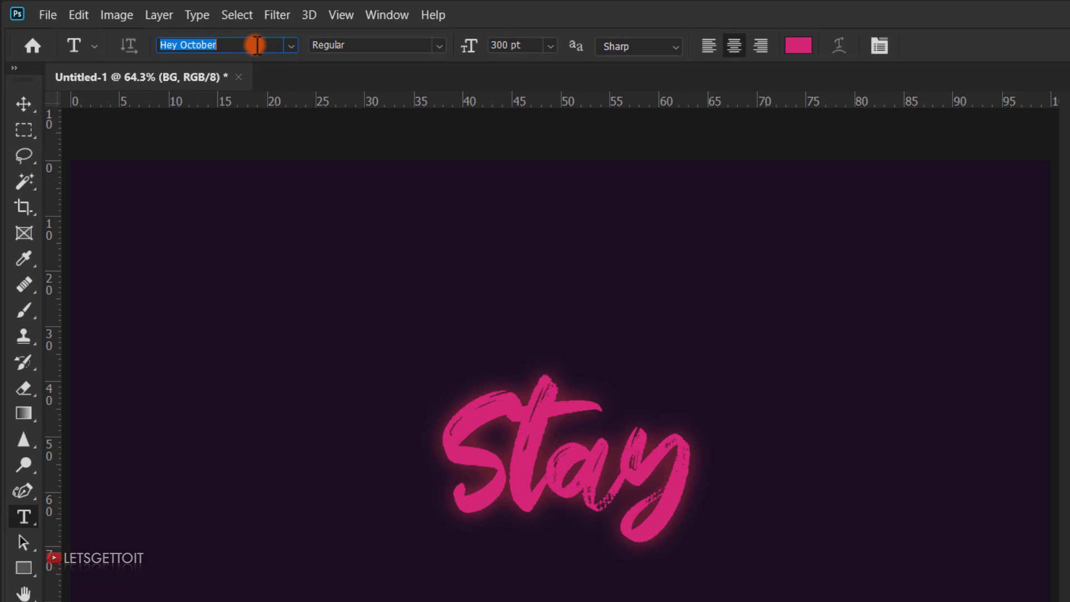
{"action": "type", "text": "Bebas"}
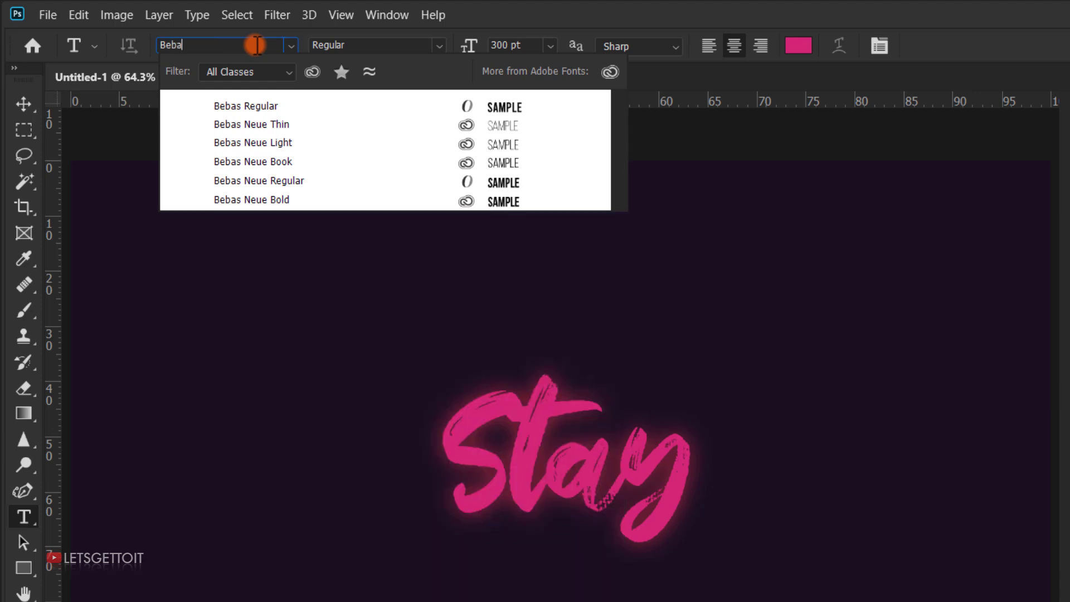
{"action": "left_click", "coordinate": [263, 105]}
{"action": "left_click", "coordinate": [523, 45]}
{"action": "double_click", "coordinate": [527, 45]}
{"action": "type", "text": "500"}
{"action": "key", "text": "Return"}
- Set the Type tool's text color to white
{"action": "left_click", "coordinate": [787, 44]}
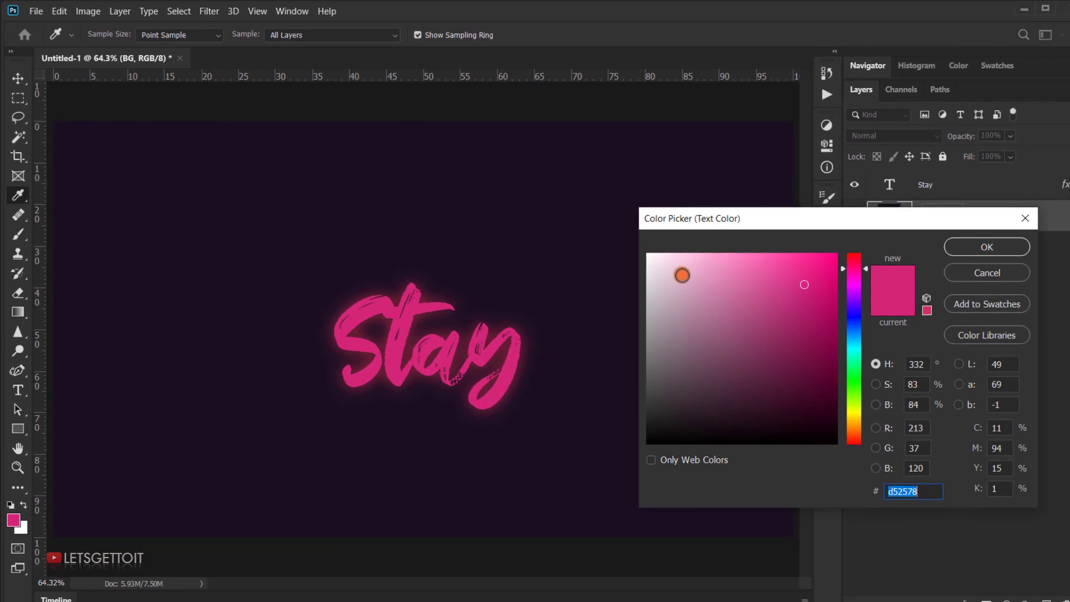
{"action": "left_click", "coordinate": [682, 274]}
{"action": "left_click", "coordinate": [984, 247]}
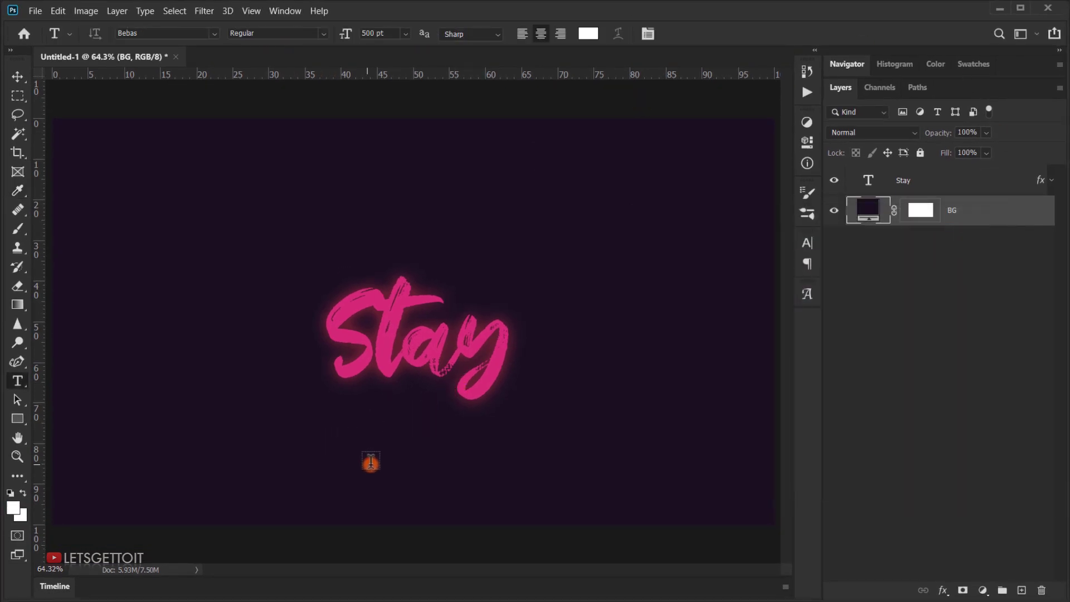
- Create the text "HOME" below and behind "Stay" and move it to the horizontal middle of the document
{"action": "left_click", "coordinate": [370, 463]}
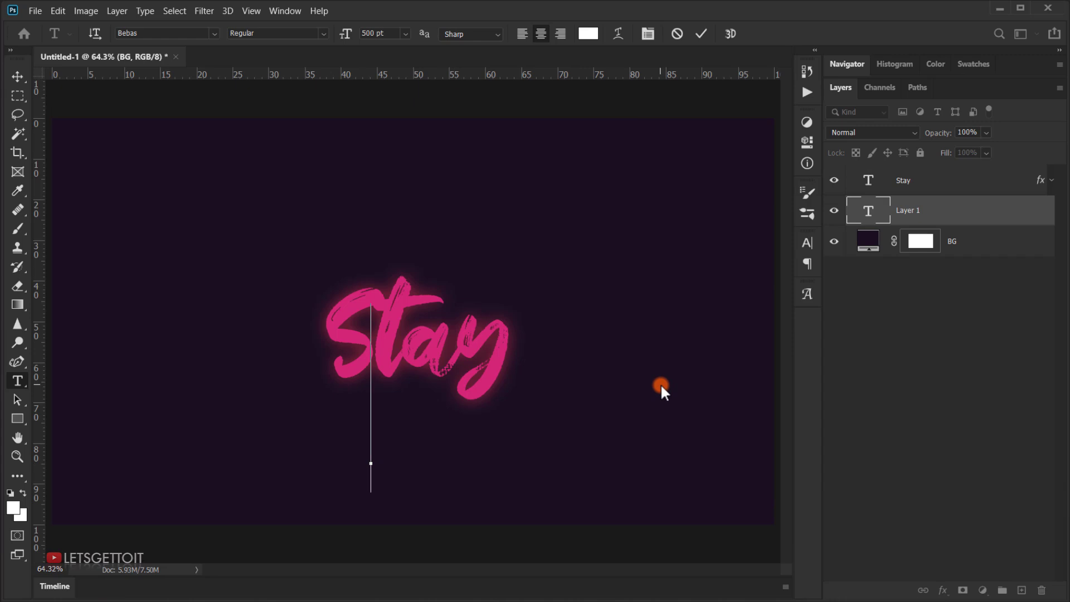
{"action": "type", "text": "HOME"}
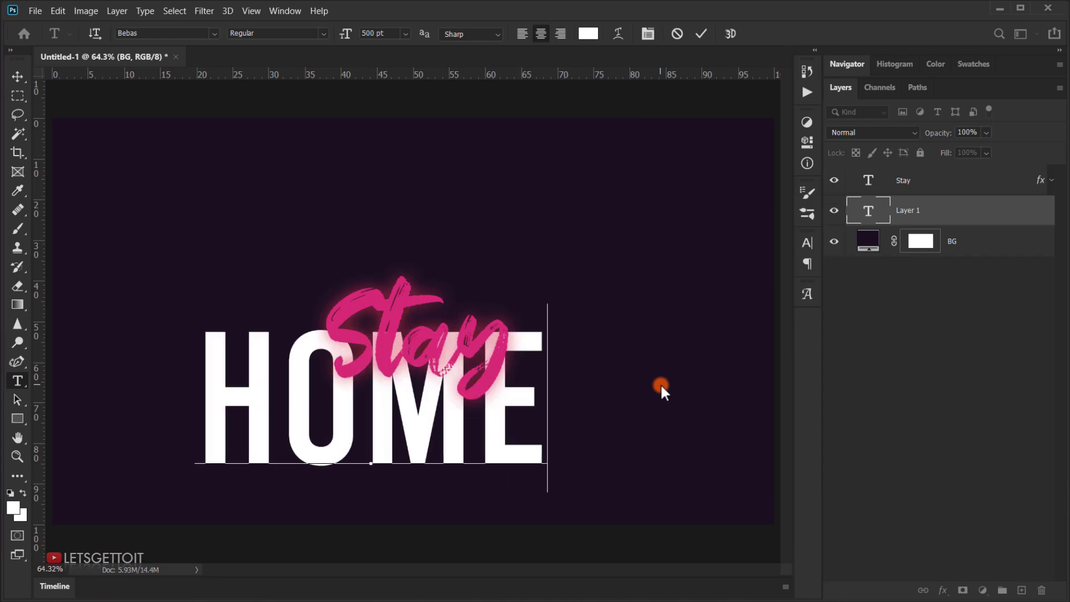
{"action": "left_click", "coordinate": [18, 76]}
{"action": "left_click_drag", "start_coordinate": [345, 432], "coordinate": [401, 432]}
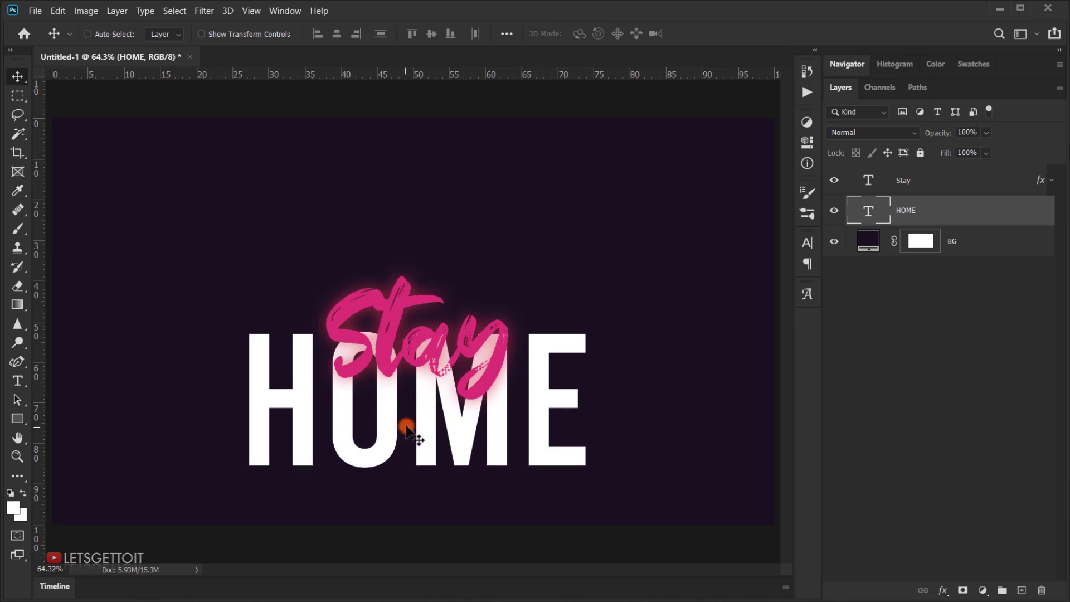
- Scale the "HOME" characters to 70% vertically and 90% horizontally
{"action": "left_click", "coordinate": [868, 212]}
{"action": "double_click", "coordinate": [868, 212]}
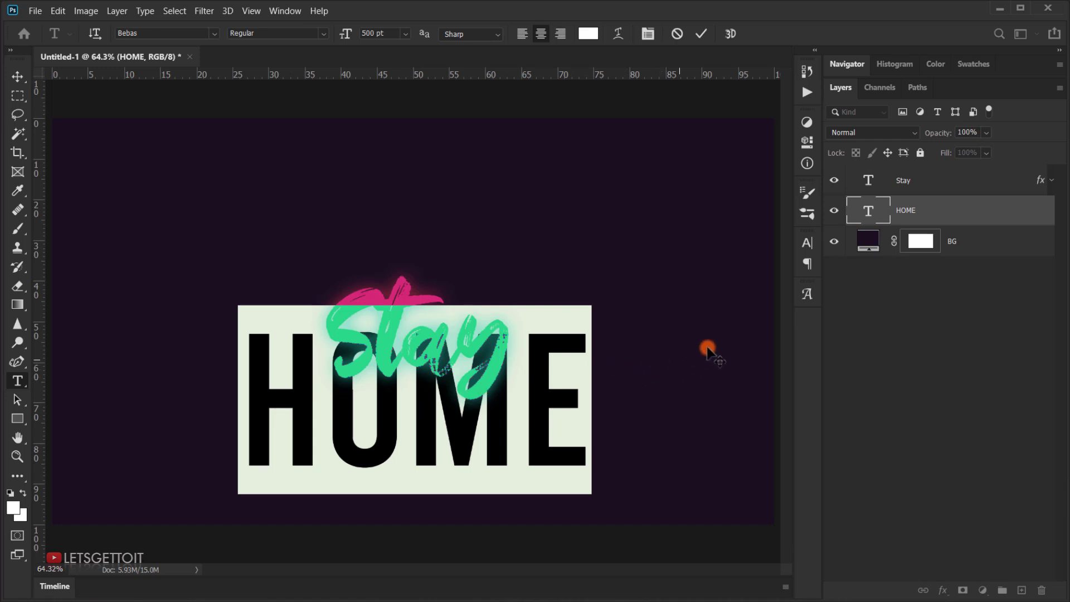
{"action": "left_click", "coordinate": [809, 242]}
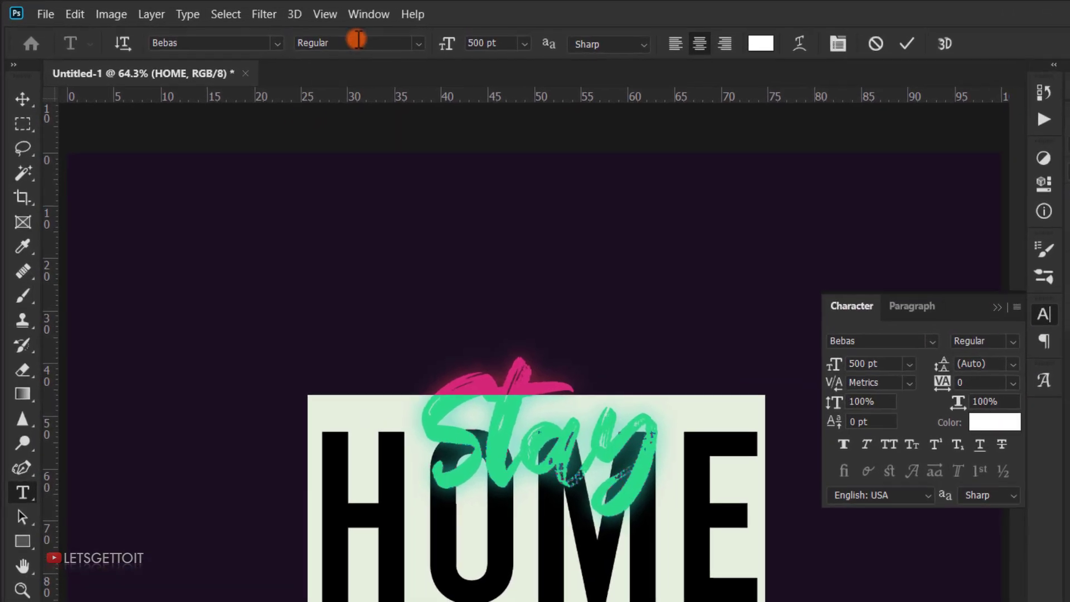
{"action": "left_click", "coordinate": [280, 12]}
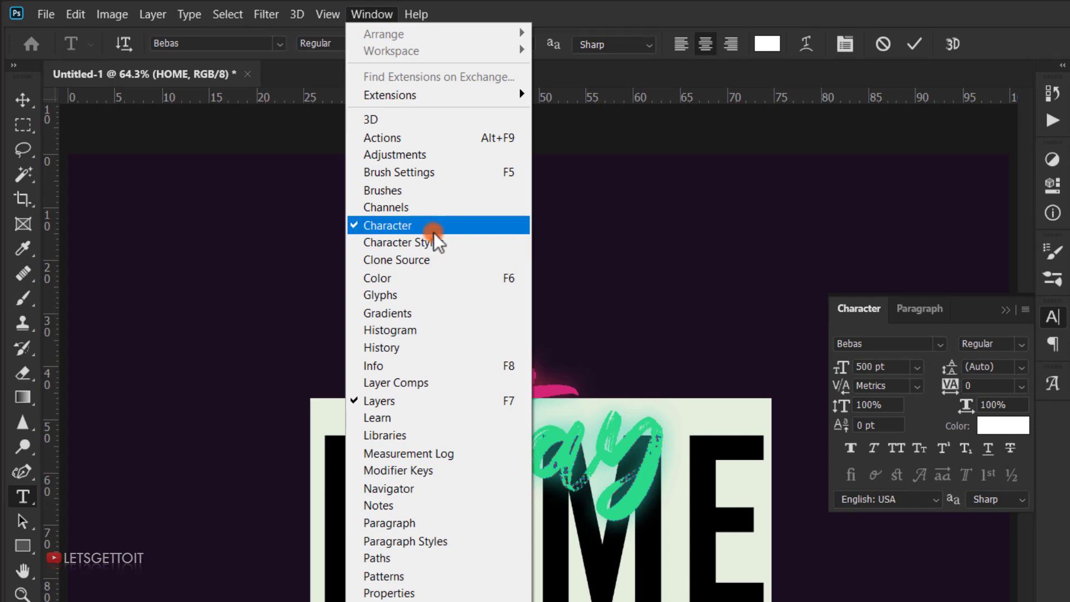
{"action": "left_click", "coordinate": [877, 309]}
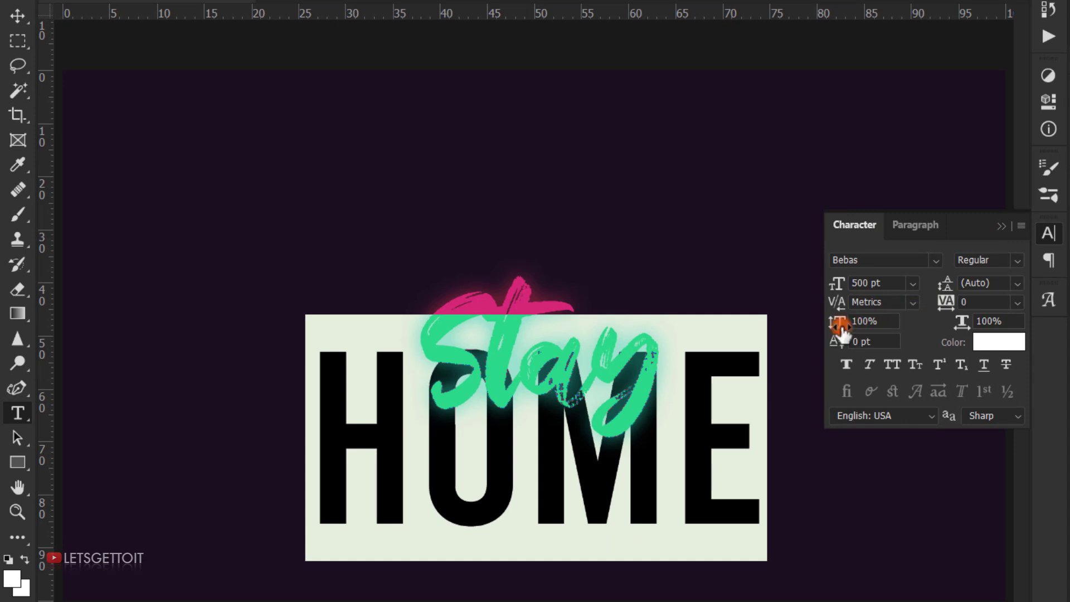
{"action": "left_click", "coordinate": [862, 322]}
{"action": "left_click", "coordinate": [870, 322]}
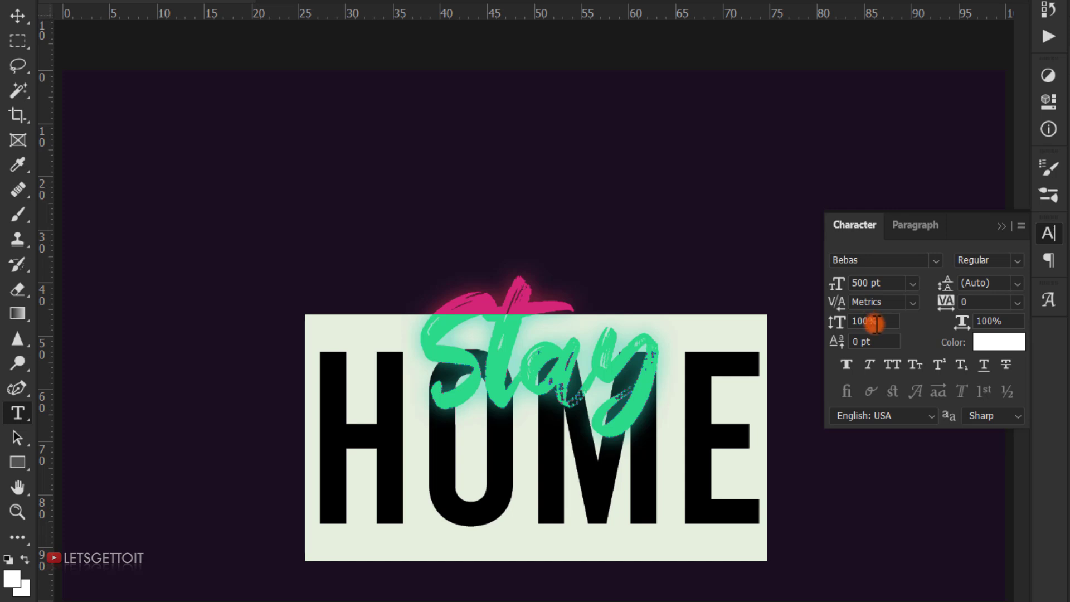
{"action": "left_click_drag", "start_coordinate": [836, 321], "coordinate": [811, 325]}
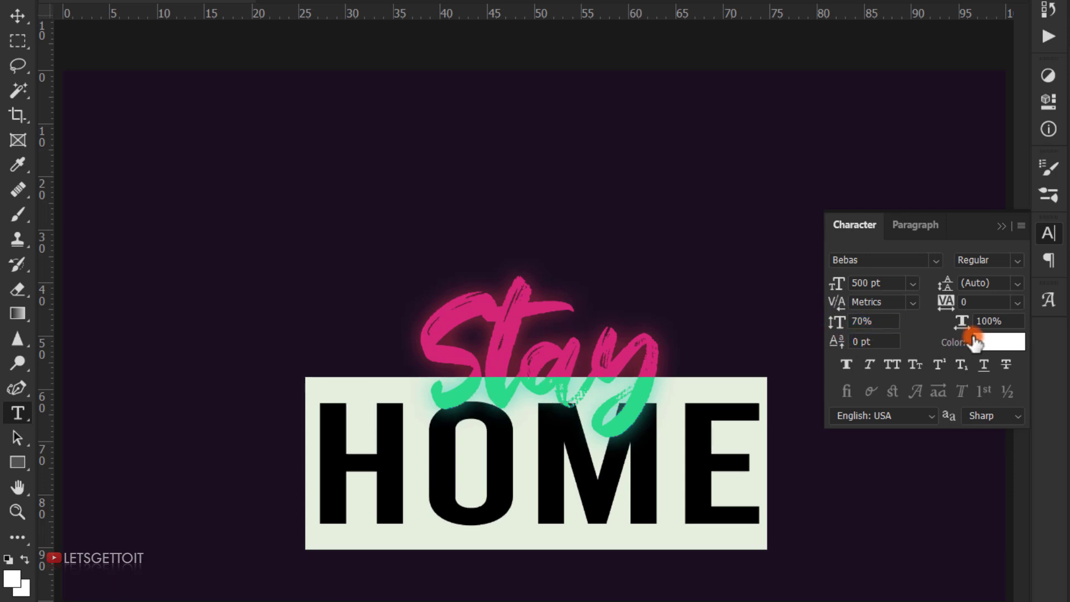
{"action": "left_click_drag", "start_coordinate": [962, 322], "coordinate": [957, 331]}
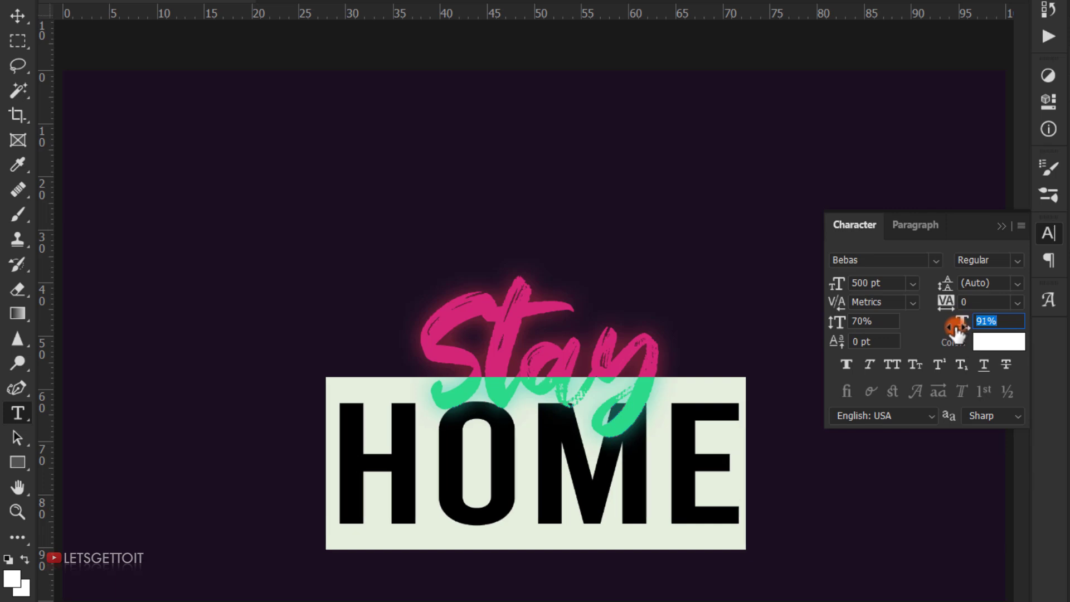
{"action": "left_click_drag", "start_coordinate": [955, 331], "coordinate": [963, 331]}
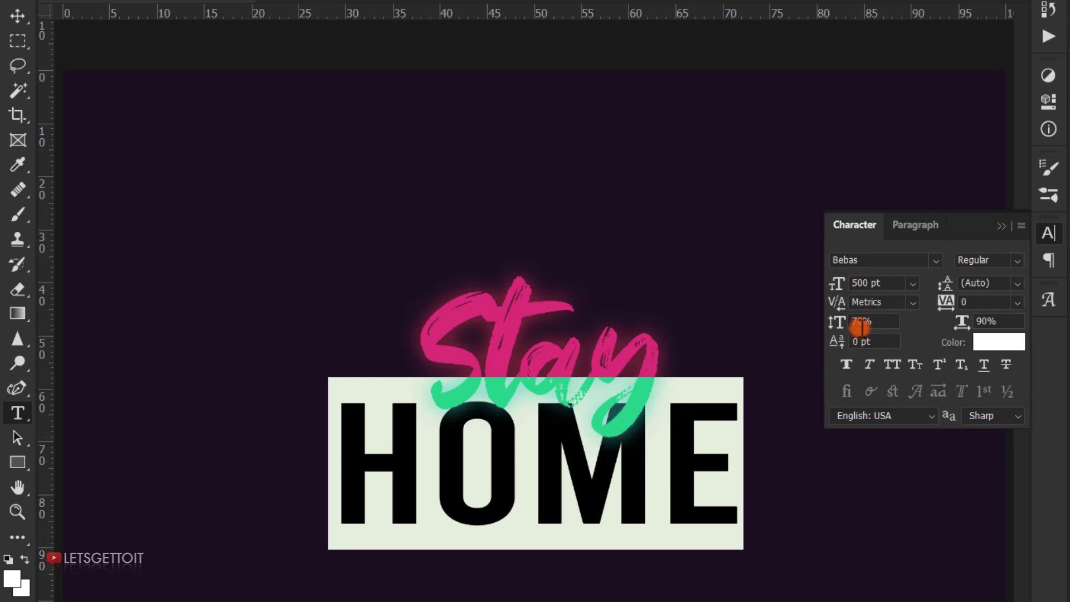
{"action": "left_click", "coordinate": [1016, 228]}
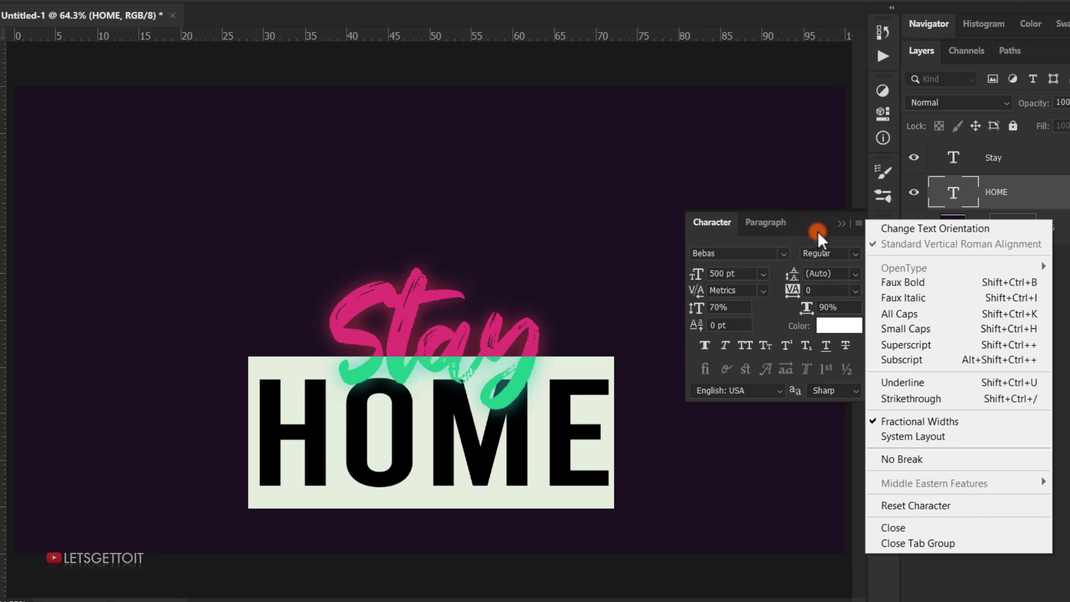
{"action": "left_click", "coordinate": [755, 312]}
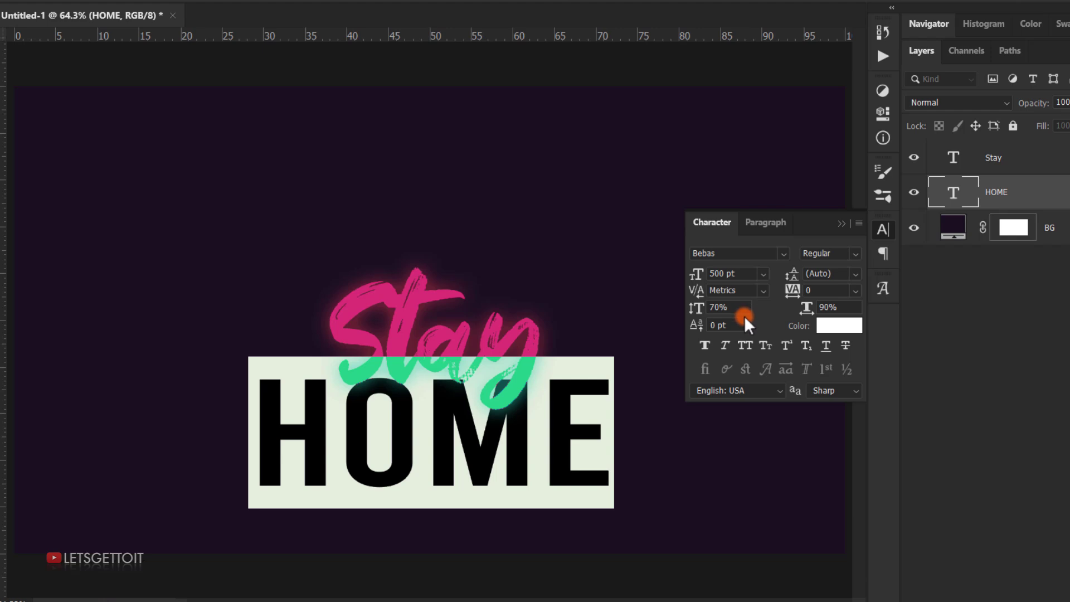
{"action": "left_click", "coordinate": [859, 223]}
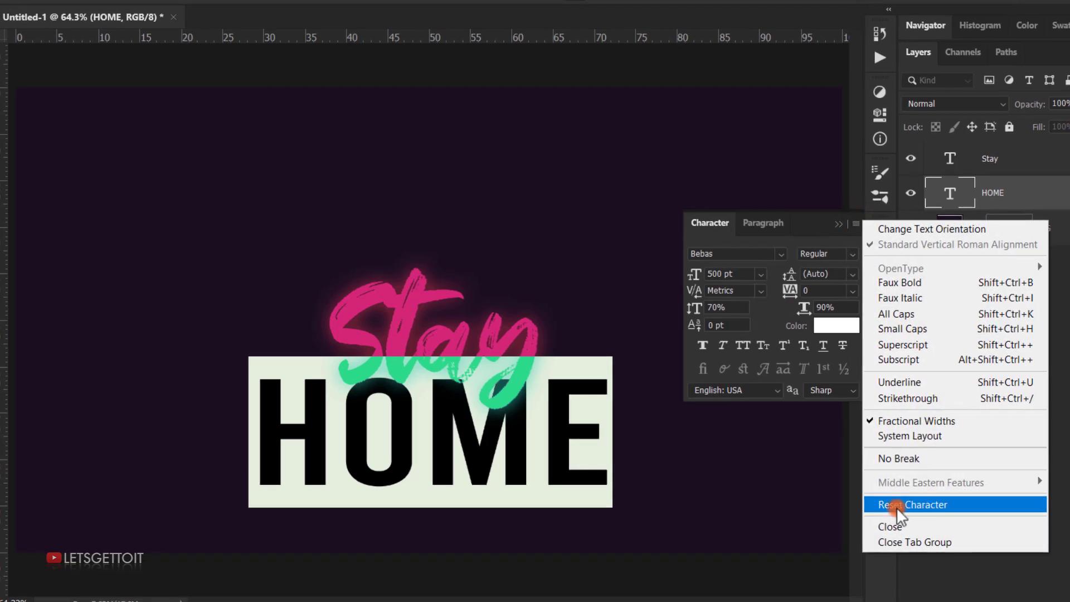
- Move the HOME text slightly upward so it overlaps the lower part of Stay
{"action": "left_click", "coordinate": [778, 236]}
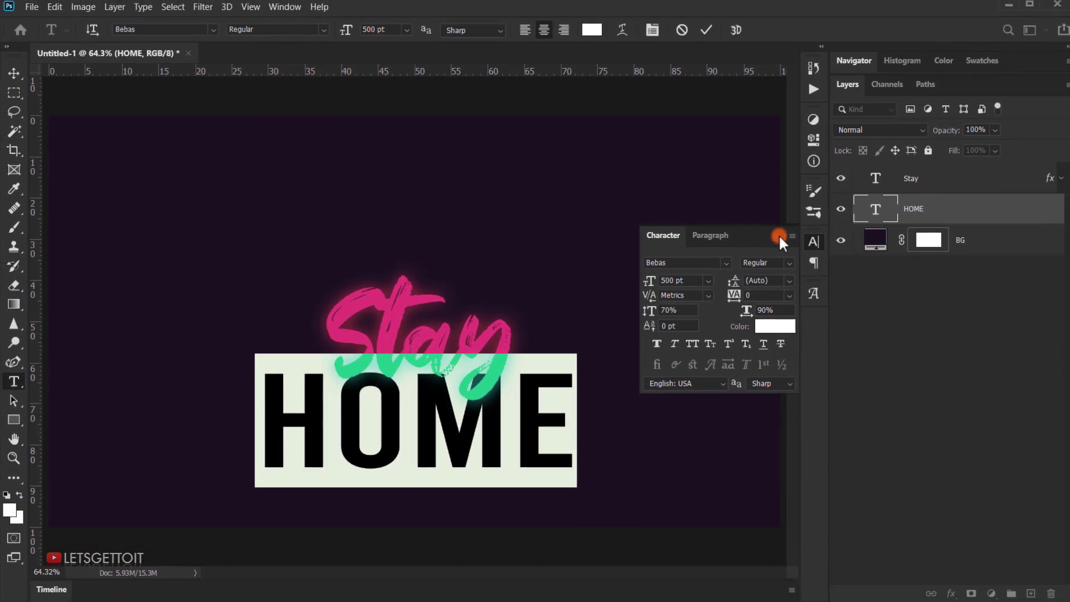
{"action": "left_click", "coordinate": [778, 235]}
{"action": "left_click", "coordinate": [14, 73]}
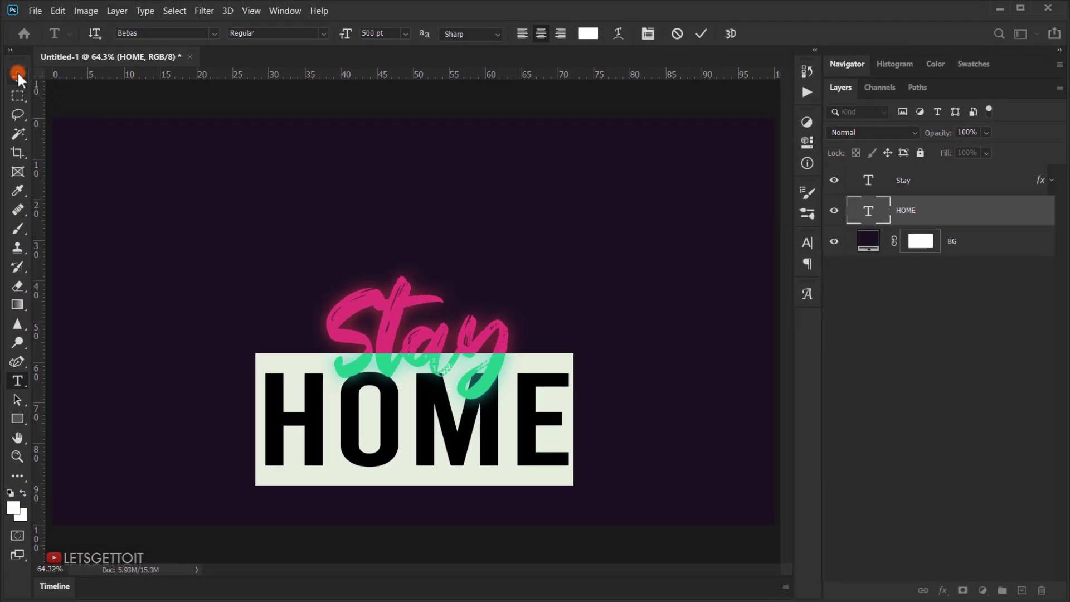
{"action": "left_click_drag", "start_coordinate": [365, 440], "coordinate": [363, 429]}
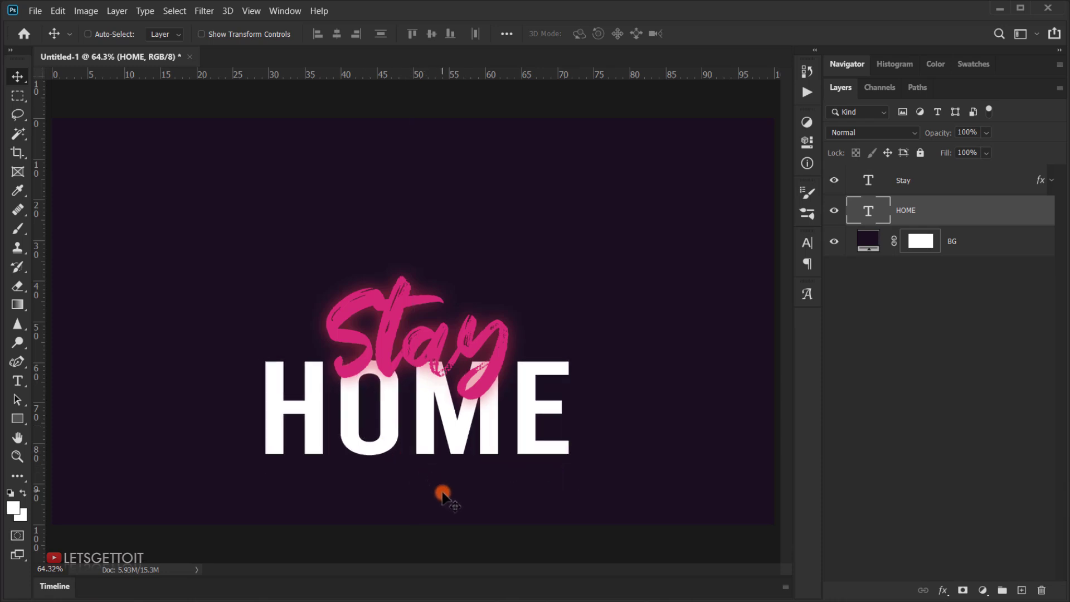
- Scale the HOME text proportionally to about 107.4% with Free Transform
{"action": "scroll", "coordinate": [418, 429], "scroll_direction": "down", "scroll_amount": 1}
{"action": "key", "text": "ctrl+t"}
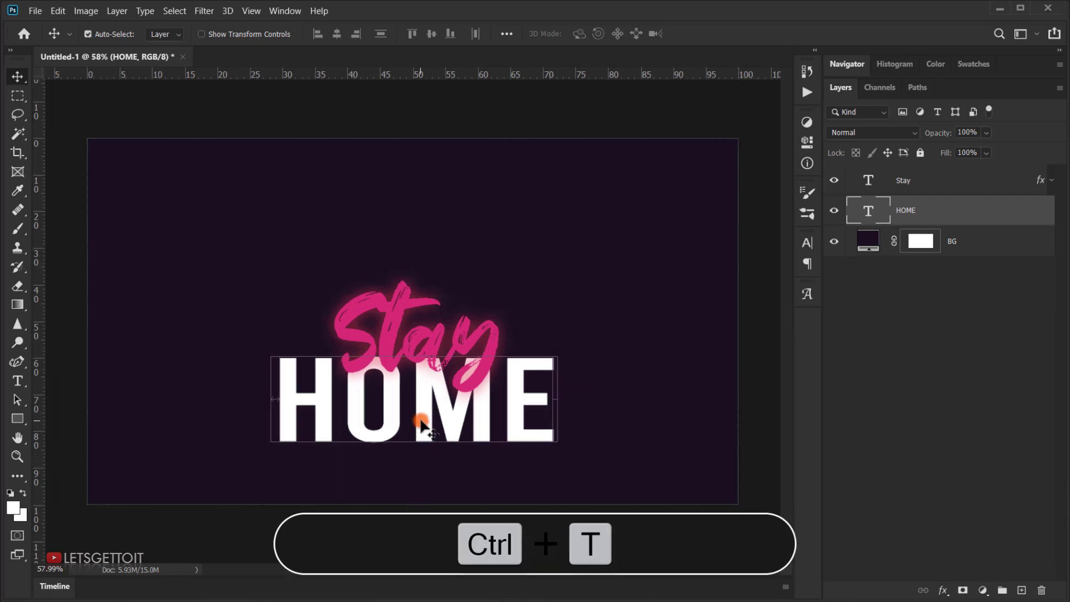
{"action": "scroll", "coordinate": [415, 468], "scroll_direction": "up", "scroll_amount": 4}
{"action": "left_click_drag", "start_coordinate": [424, 475], "coordinate": [424, 491]}
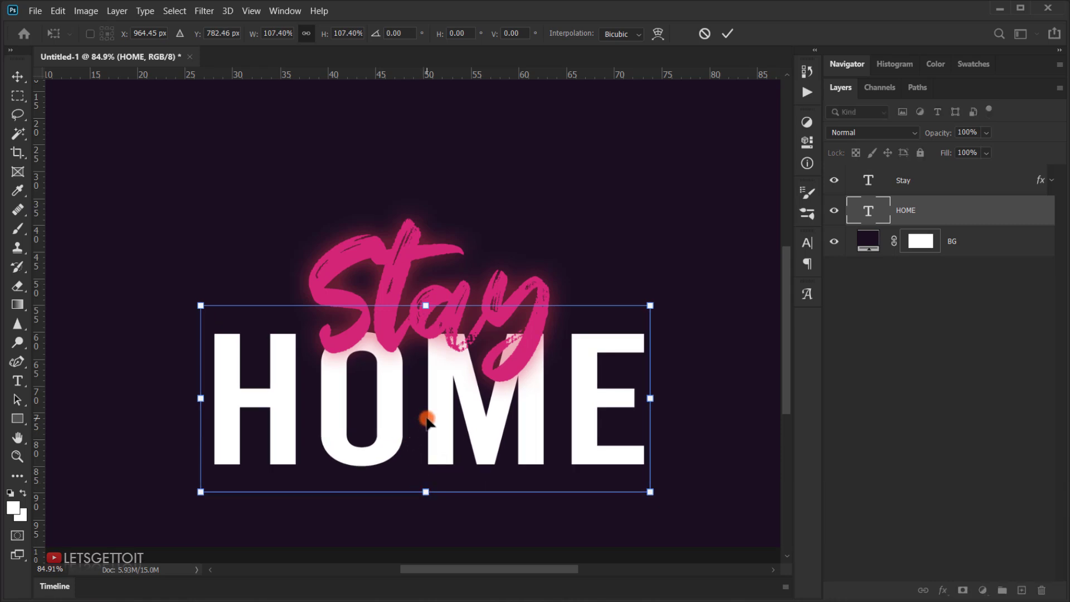
{"action": "key", "text": "Return"}
{"action": "key", "text": "ctrl+minus"}
{"action": "key", "text": "ctrl+minus"}
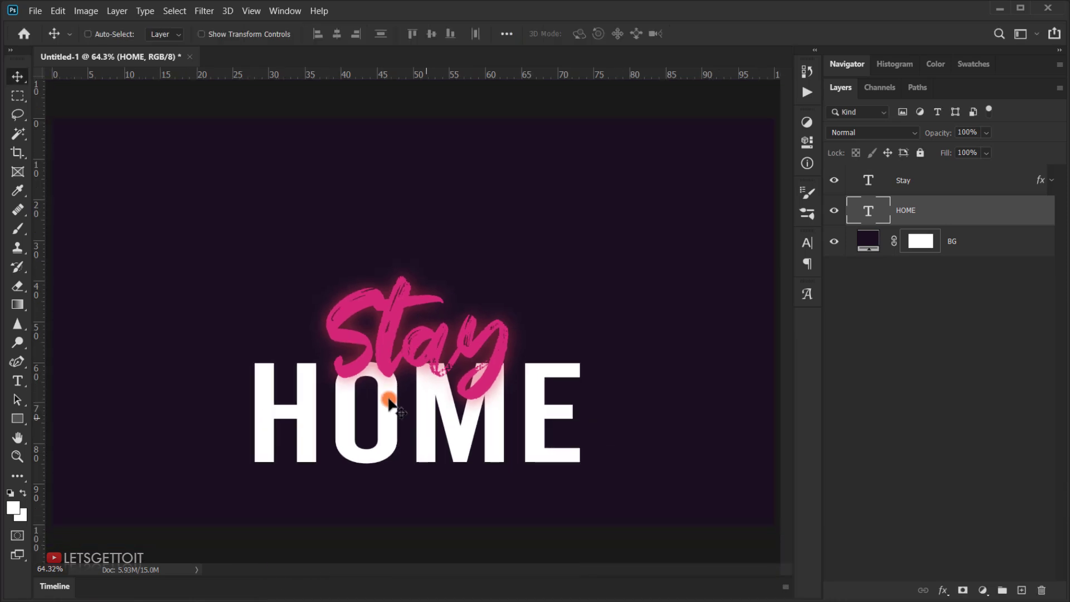
- Convert the HOME text layer to a smart object and duplicate it
{"action": "scroll", "coordinate": [384, 368], "scroll_direction": "down", "scroll_amount": 3}
{"action": "scroll", "coordinate": [407, 375], "scroll_direction": "up", "scroll_amount": 4}
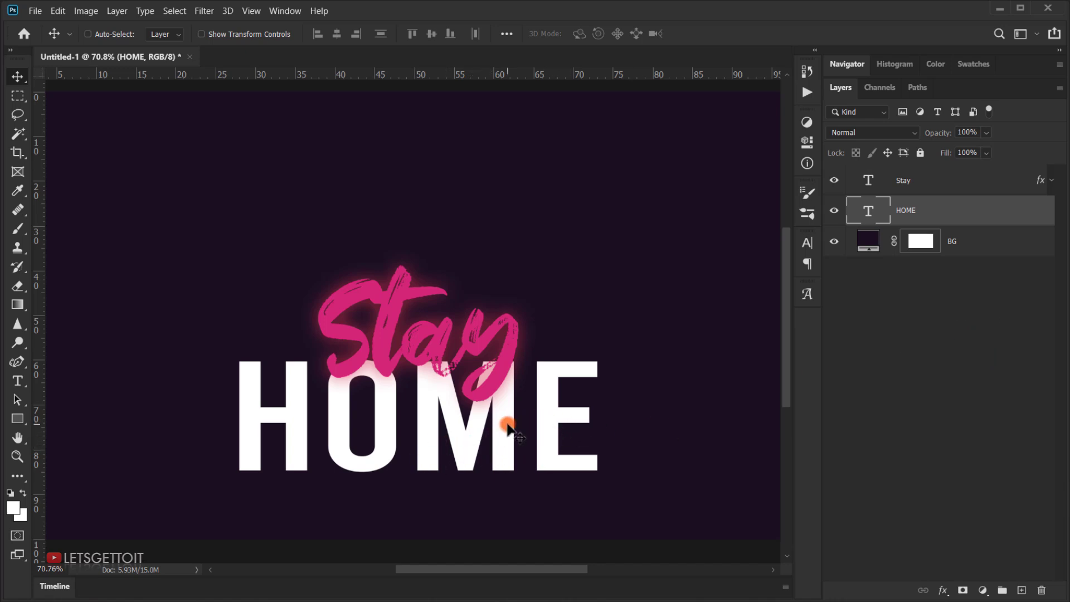
{"action": "right_click", "coordinate": [968, 266]}
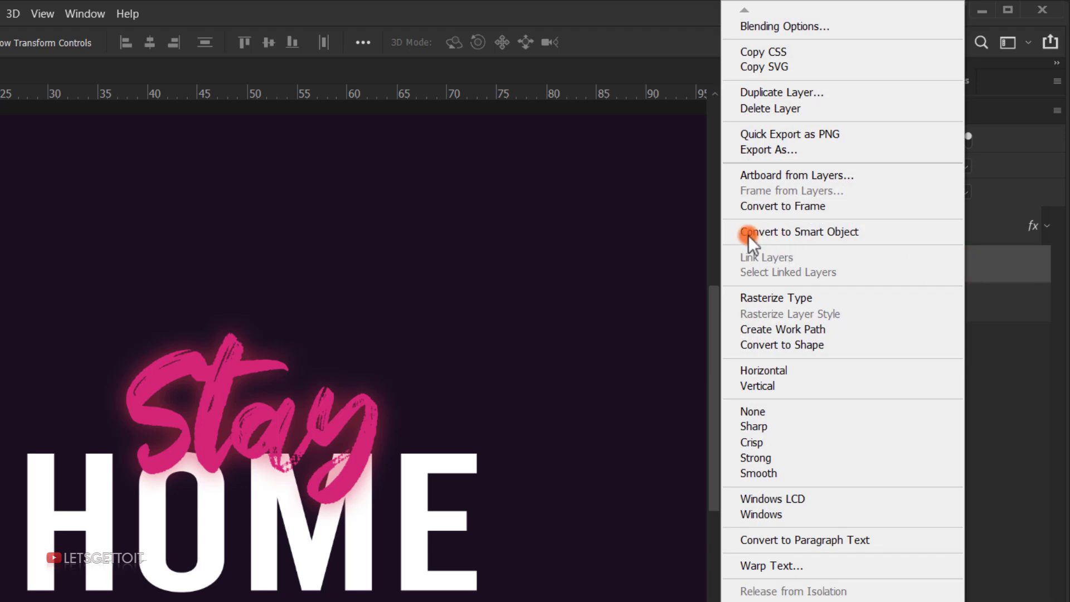
{"action": "left_click", "coordinate": [811, 234]}
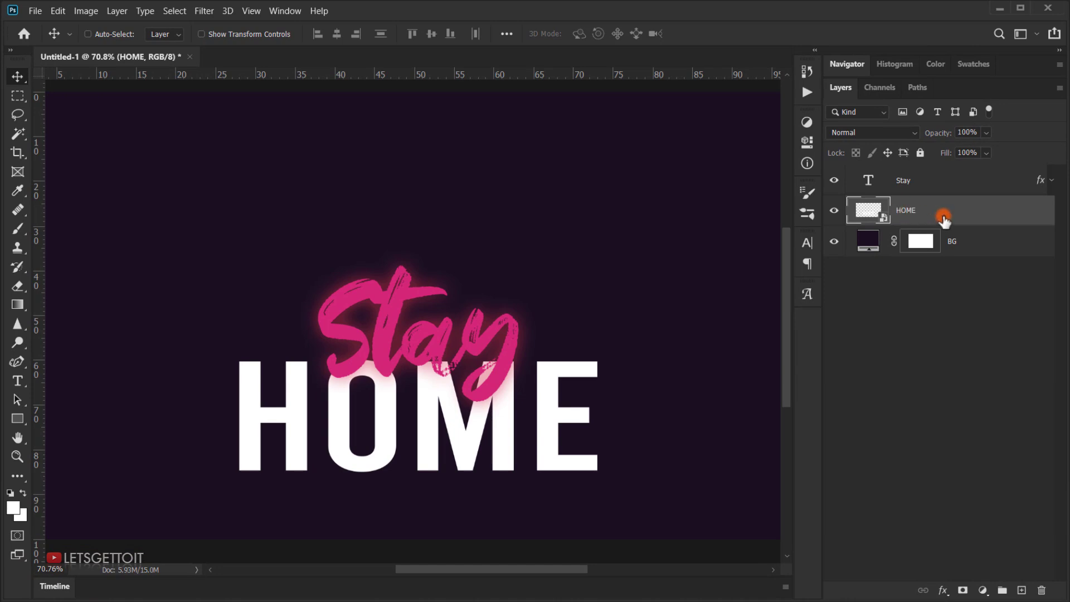
{"action": "left_click_drag", "start_coordinate": [918, 216], "coordinate": [1023, 589]}
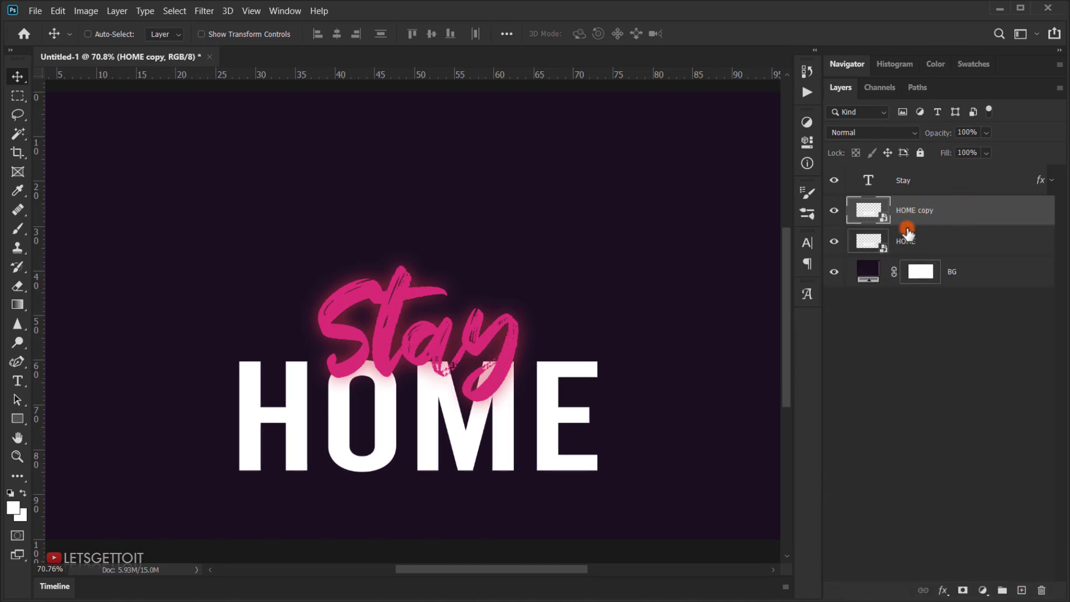
- Rename the upper HOME copy as Outline and the original HOME layer as Base
{"action": "double_click", "coordinate": [918, 211]}
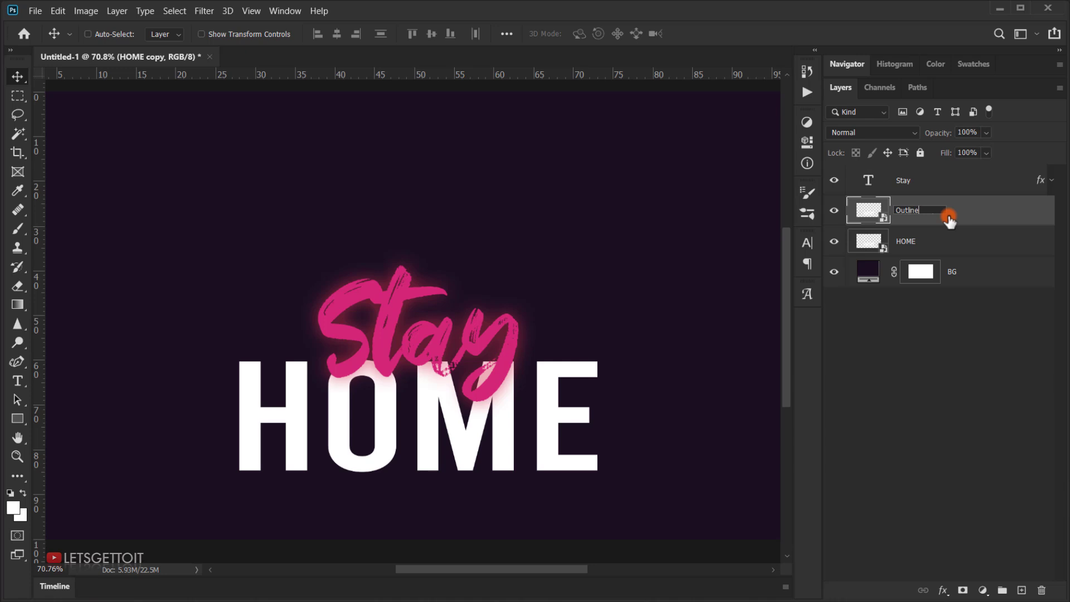
{"action": "double_click", "coordinate": [915, 242]}
{"action": "type", "text": "Base"}
{"action": "key", "text": "Return"}
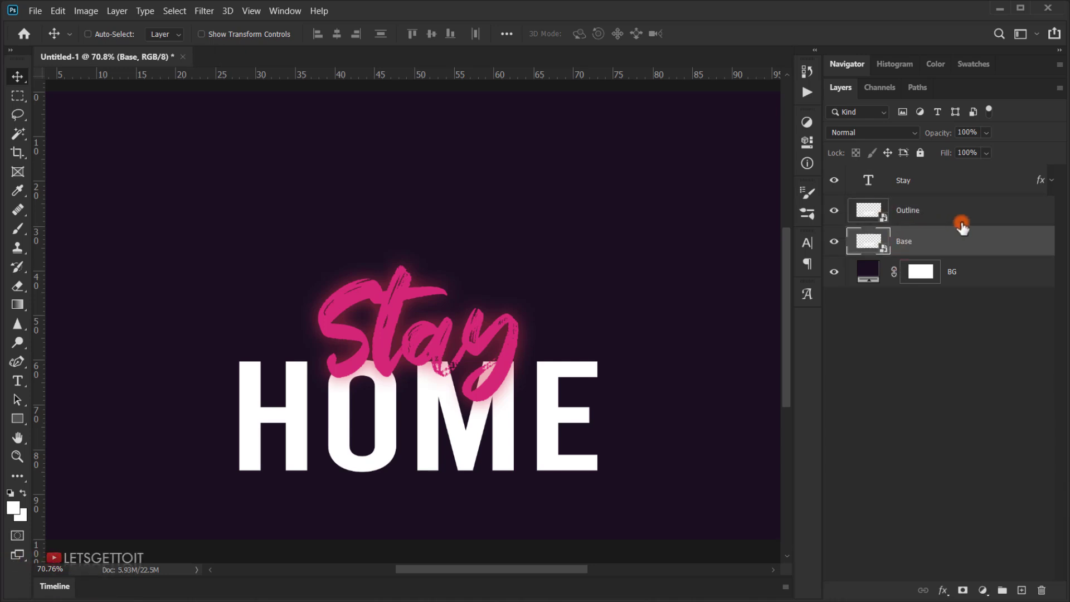
- Hide the Outline layer and open the Blending Options of the Base layer
{"action": "left_click", "coordinate": [961, 221]}
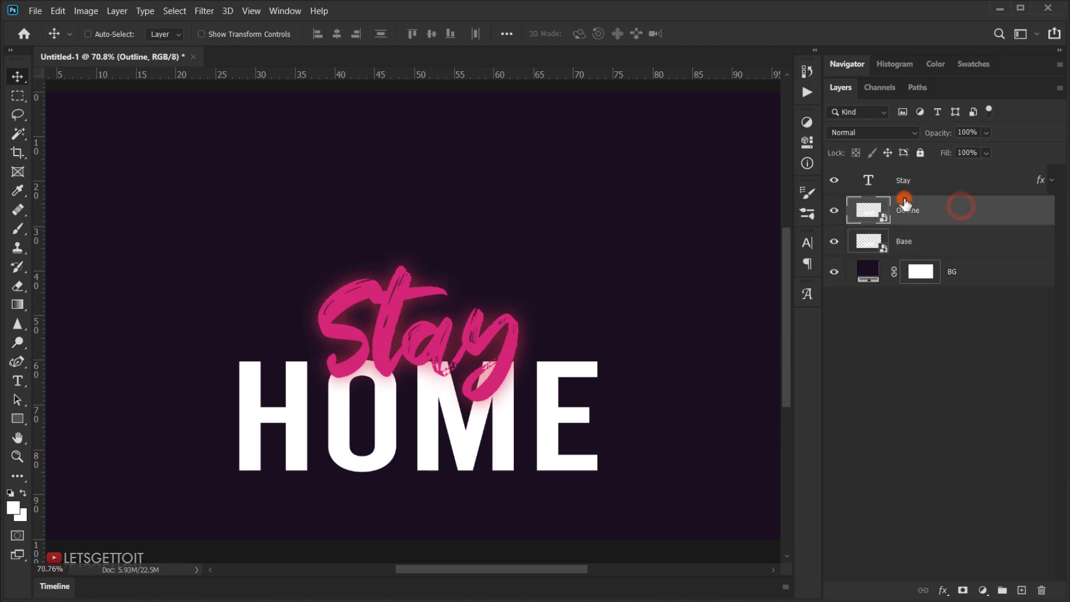
{"action": "left_click", "coordinate": [834, 211]}
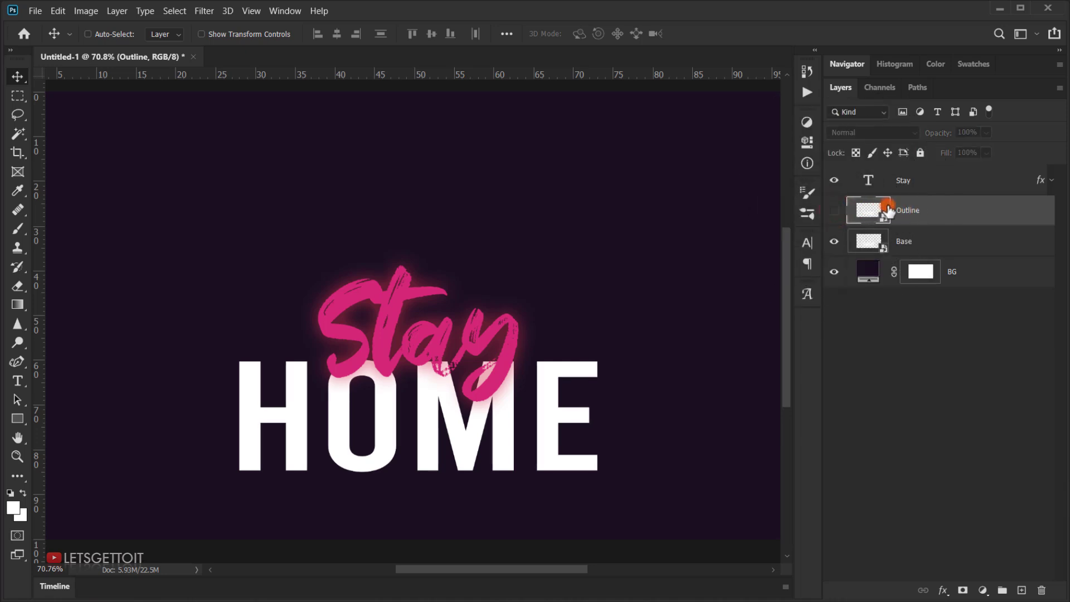
{"action": "left_click", "coordinate": [923, 239]}
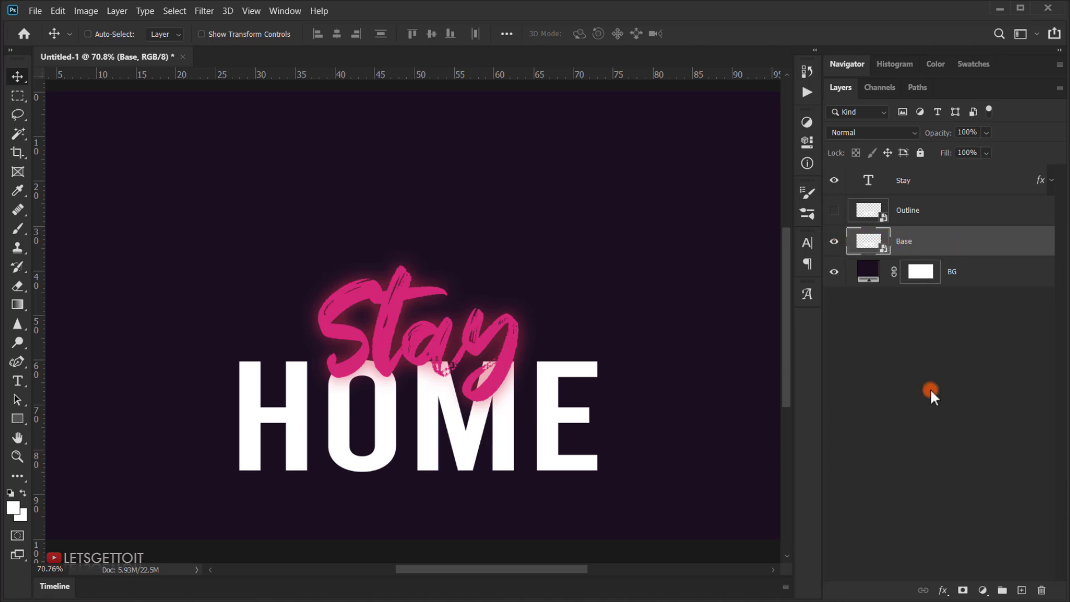
{"action": "left_click", "coordinate": [945, 592]}
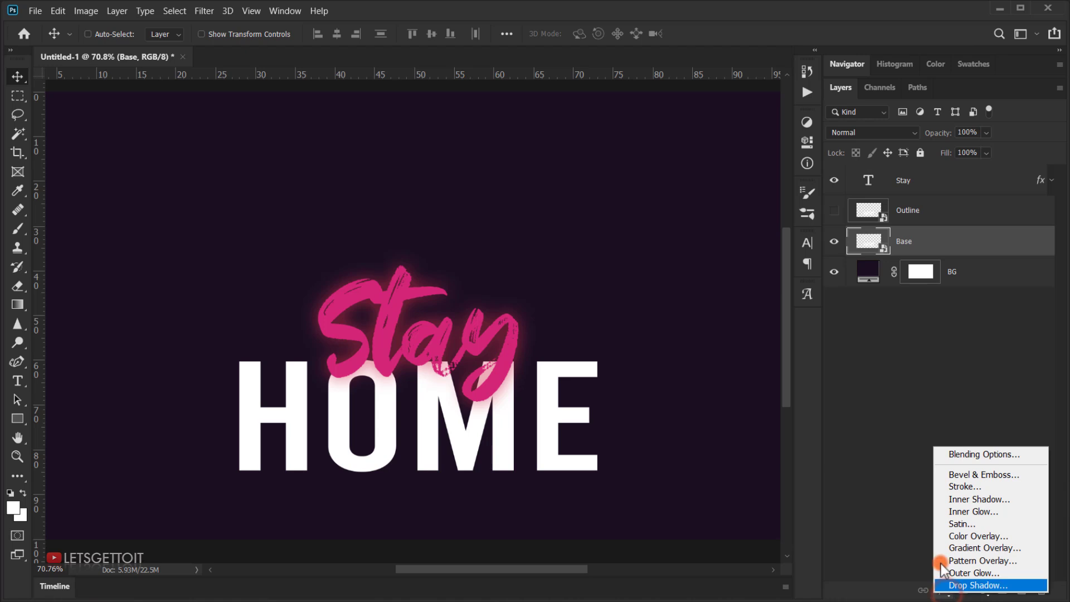
{"action": "left_click", "coordinate": [981, 453]}
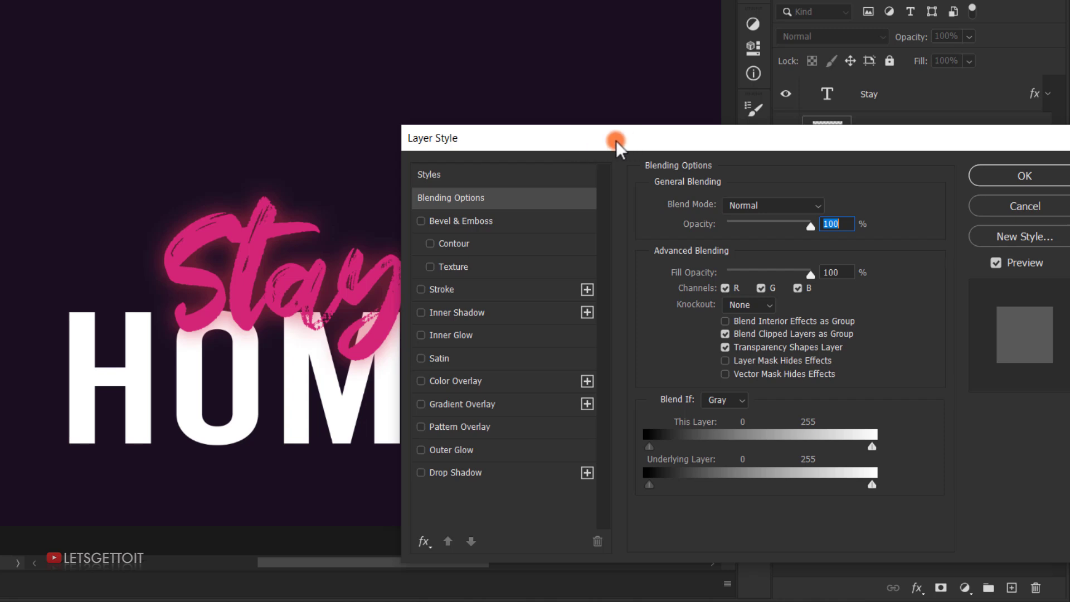
- Add an Outer Glow to the Base layer with Screen blend mode and 51% opacity
{"action": "left_click", "coordinate": [447, 450]}
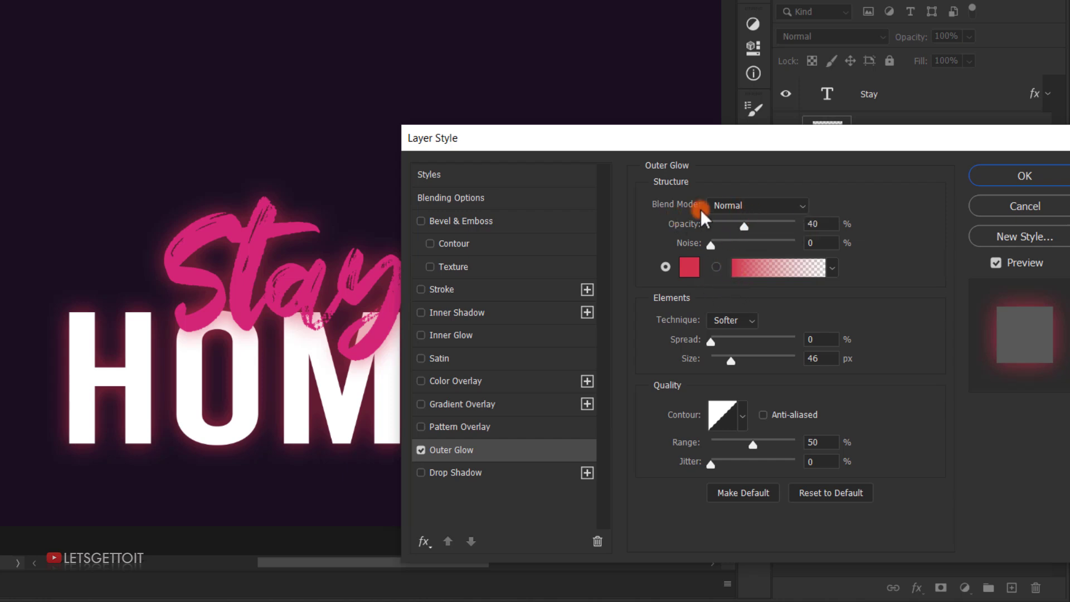
{"action": "left_click", "coordinate": [751, 206]}
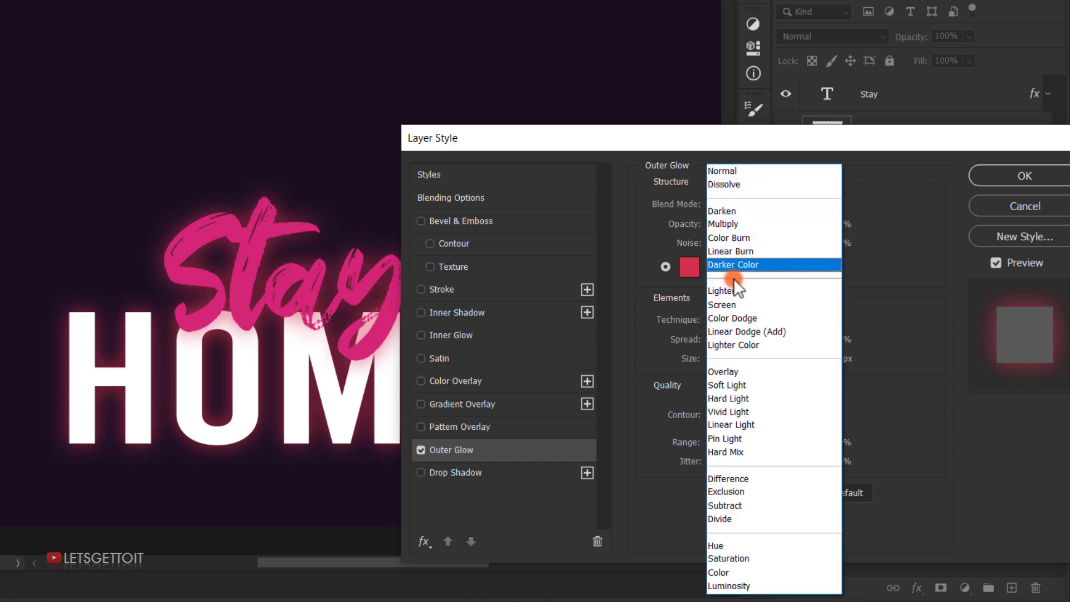
{"action": "left_click", "coordinate": [734, 305]}
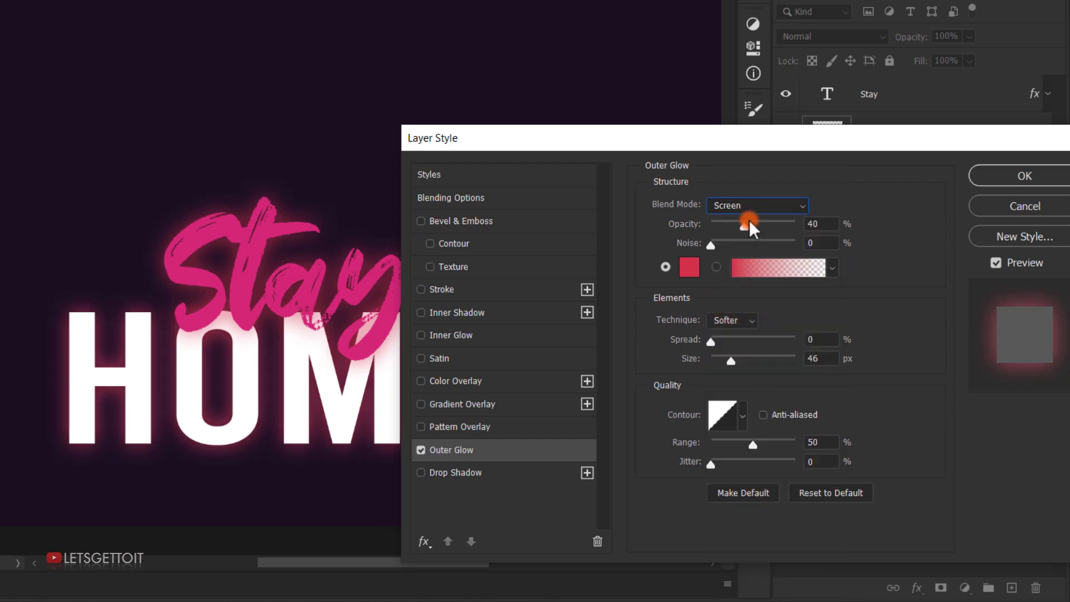
{"action": "left_click_drag", "start_coordinate": [745, 225], "coordinate": [754, 225]}
- Set the outer glow's color to dark blue #153063 and its size to 103 px
{"action": "left_click", "coordinate": [690, 271]}
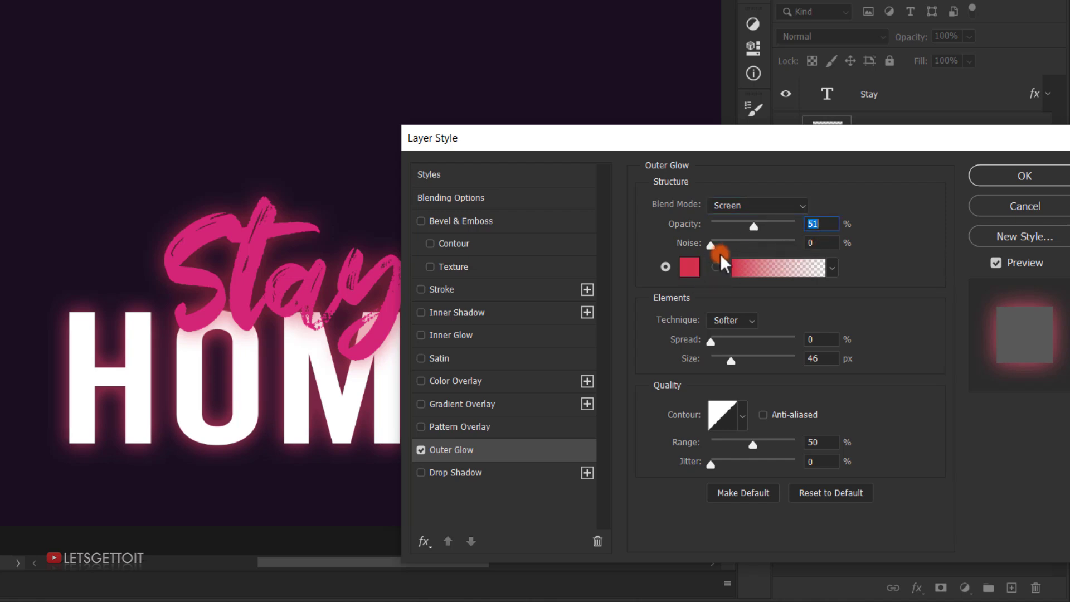
{"action": "left_click", "coordinate": [689, 273]}
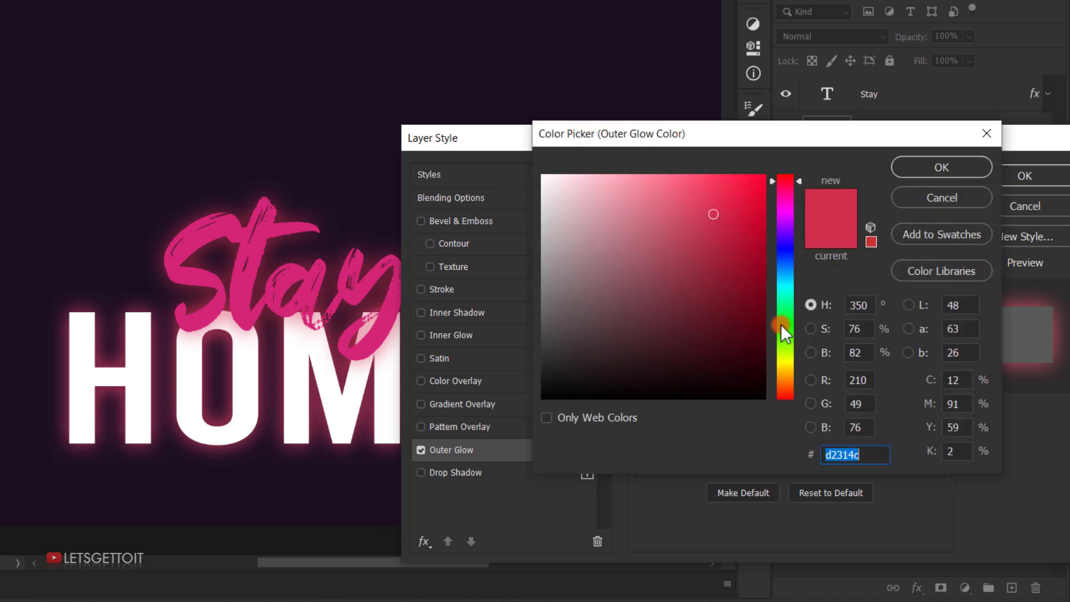
{"action": "left_click", "coordinate": [787, 246]}
{"action": "left_click_drag", "start_coordinate": [787, 246], "coordinate": [788, 257]}
{"action": "left_click", "coordinate": [715, 294]}
{"action": "left_click", "coordinate": [672, 298]}
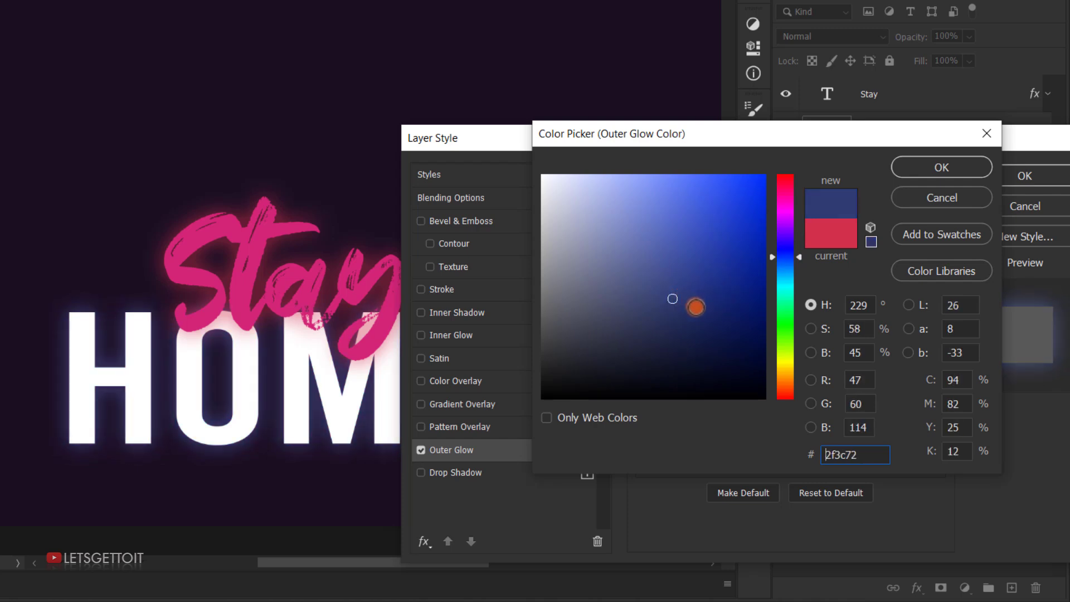
{"action": "left_click", "coordinate": [696, 307]}
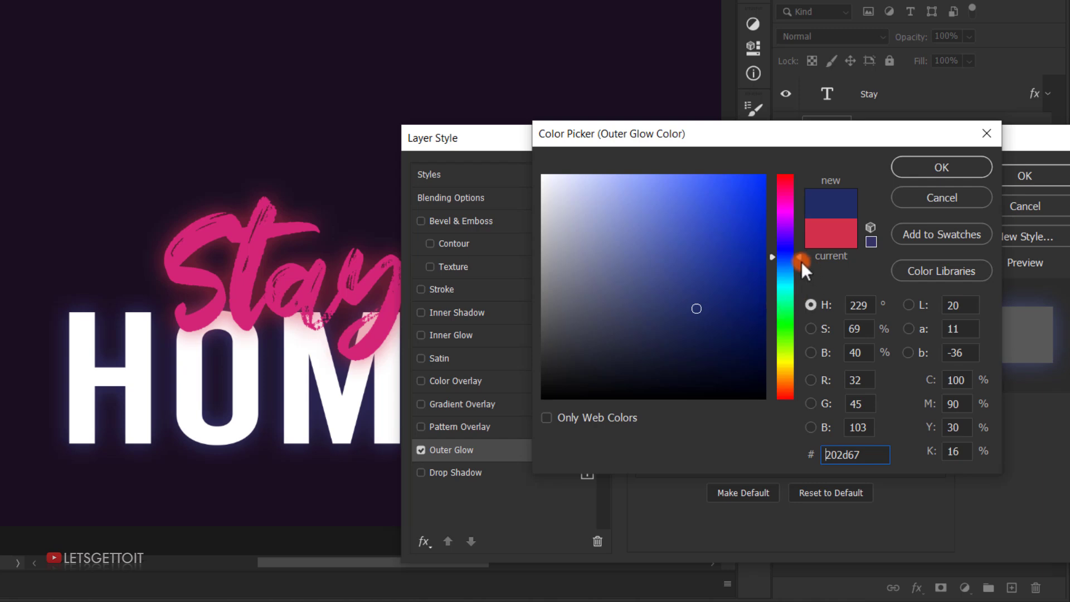
{"action": "mouse_move", "coordinate": [733, 285]}
{"action": "left_mouse_down"}
{"action": "mouse_move", "coordinate": [726, 260]}
{"action": "mouse_move", "coordinate": [743, 279]}
{"action": "mouse_move", "coordinate": [742, 269]}
{"action": "mouse_move", "coordinate": [708, 248]}
{"action": "mouse_move", "coordinate": [735, 273]}
{"action": "mouse_move", "coordinate": [794, 269]}
{"action": "mouse_move", "coordinate": [719, 312]}
{"action": "left_mouse_up"}
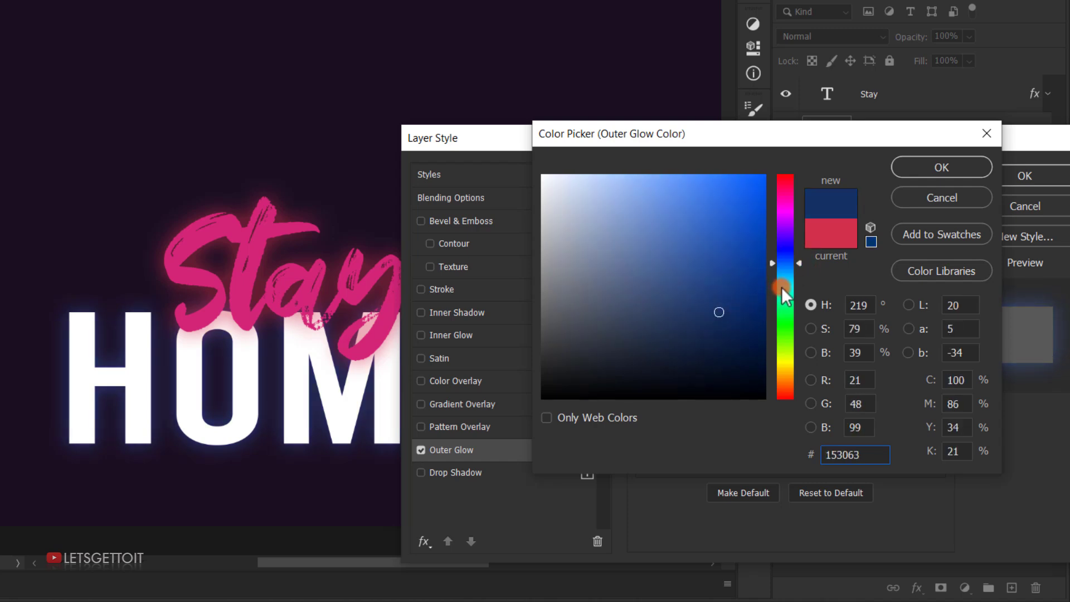
{"action": "left_click", "coordinate": [933, 173]}
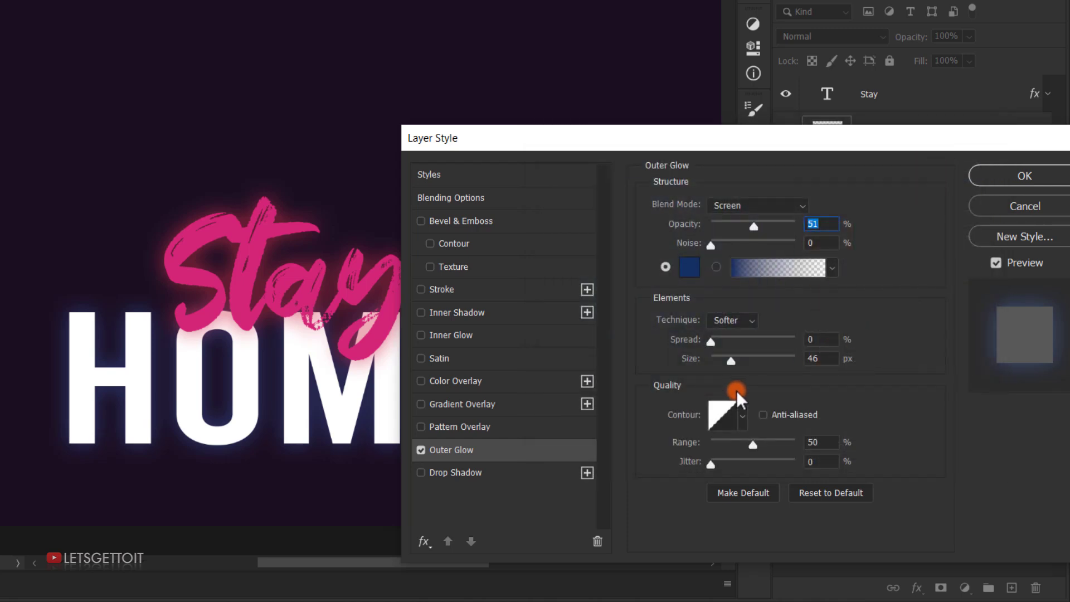
{"action": "left_click_drag", "start_coordinate": [734, 360], "coordinate": [751, 366]}
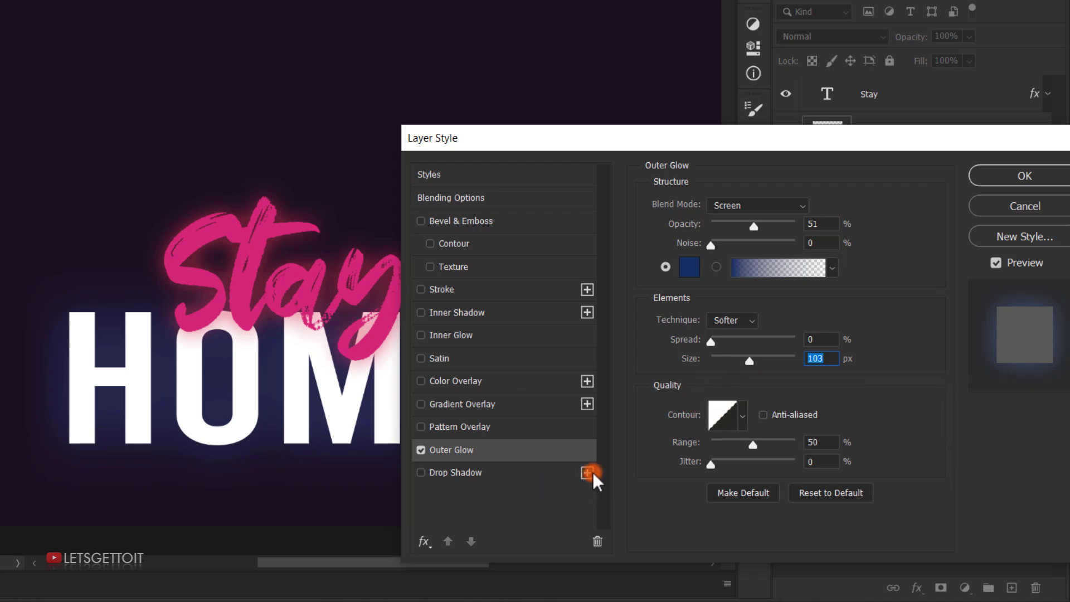
- Add a Gradient Overlay to the Base layer and insert four spaced color stops in its gradient, the first two at 15% and 33%
{"action": "left_click", "coordinate": [486, 405]}
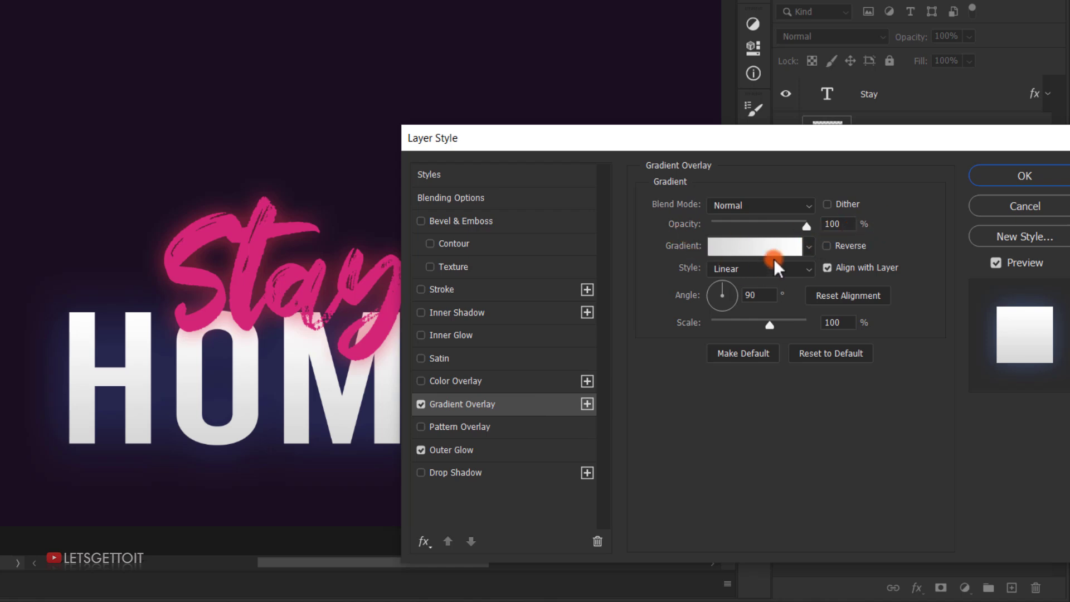
{"action": "left_click", "coordinate": [747, 245]}
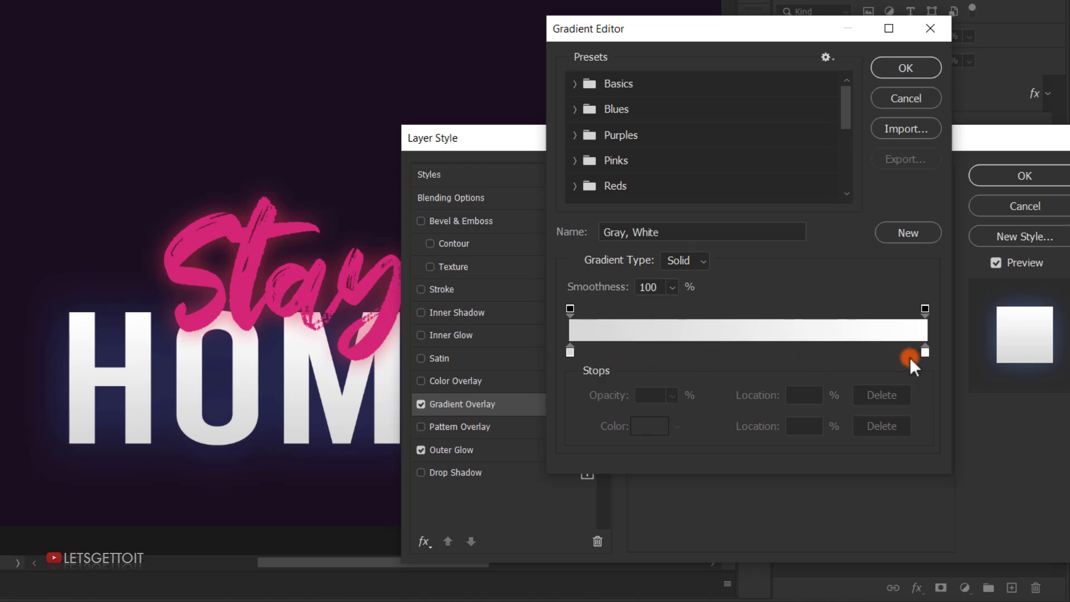
{"action": "left_click", "coordinate": [623, 352]}
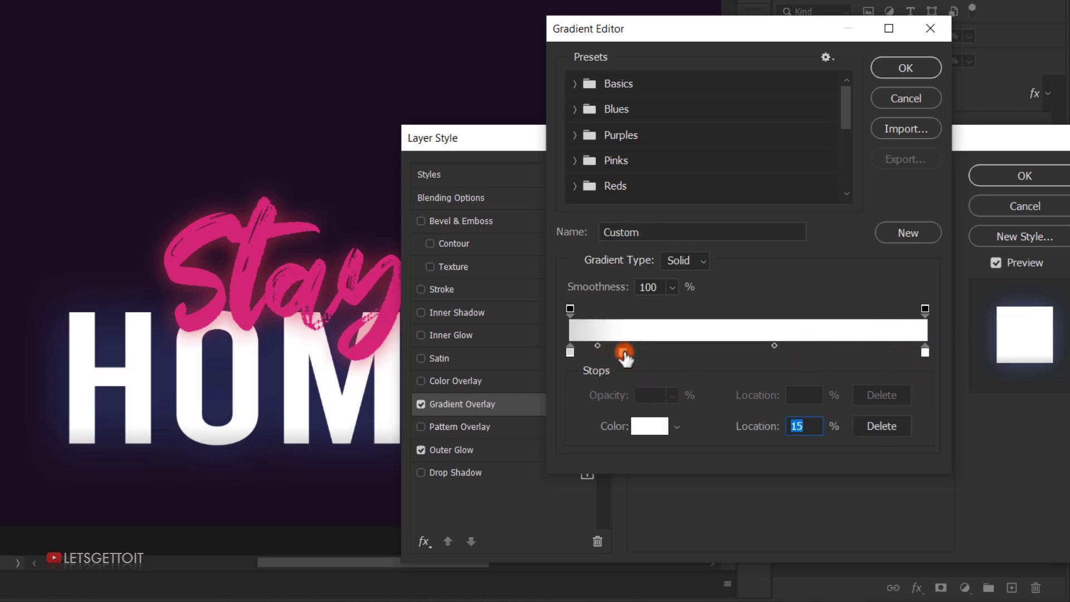
{"action": "left_click", "coordinate": [687, 352]}
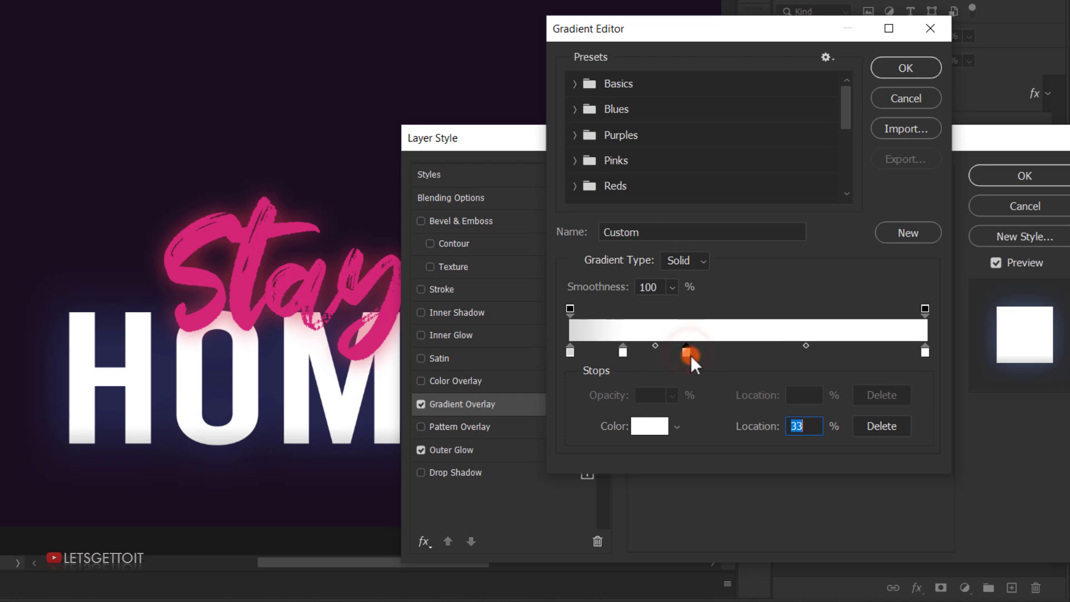
{"action": "left_click", "coordinate": [754, 352]}
{"action": "left_click", "coordinate": [835, 352]}
- Set the gradient stop at 15% to dark blue #1a3c92
{"action": "left_click", "coordinate": [569, 352]}
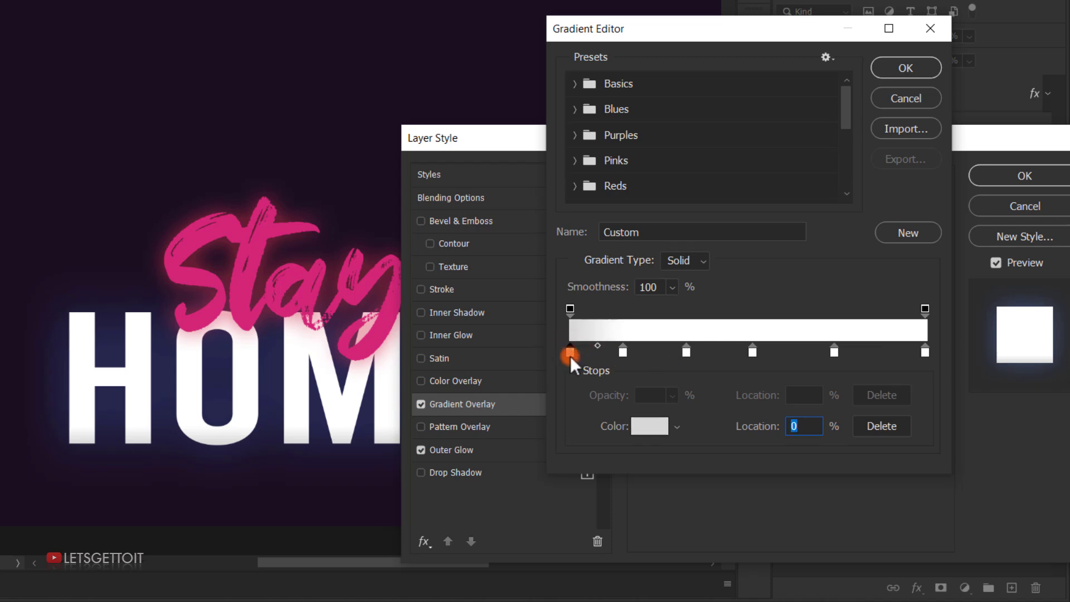
{"action": "double_click", "coordinate": [624, 352]}
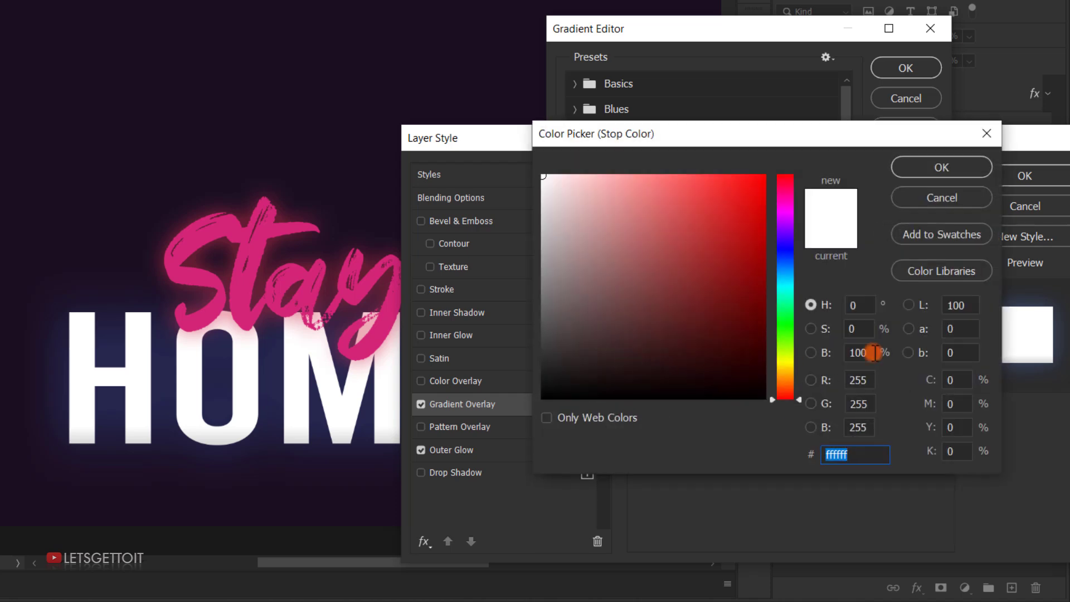
{"action": "left_click_drag", "start_coordinate": [791, 236], "coordinate": [790, 252]}
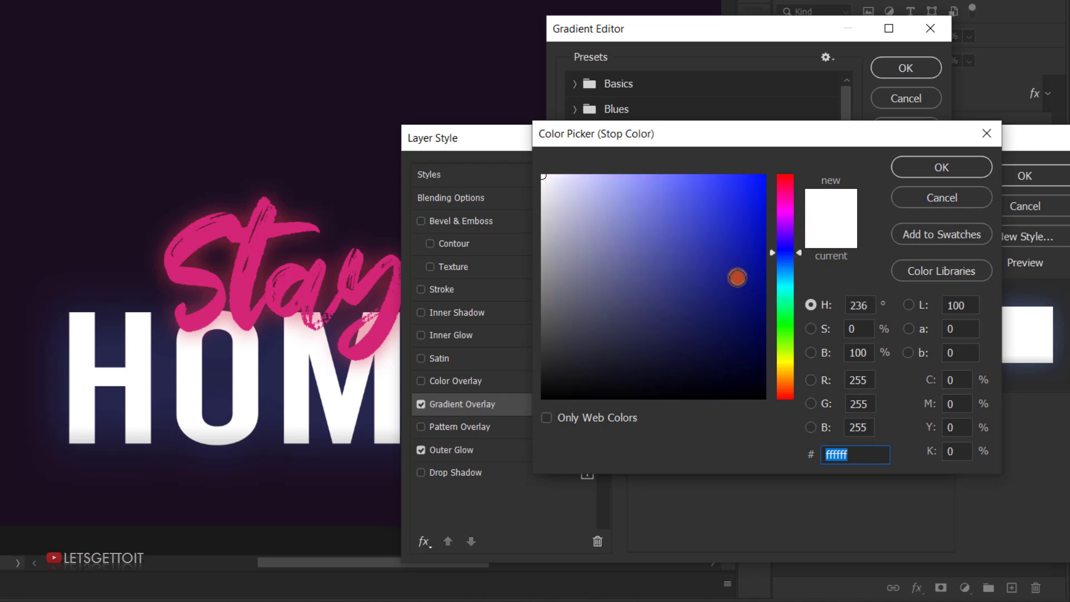
{"action": "left_click_drag", "start_coordinate": [714, 254], "coordinate": [708, 283]}
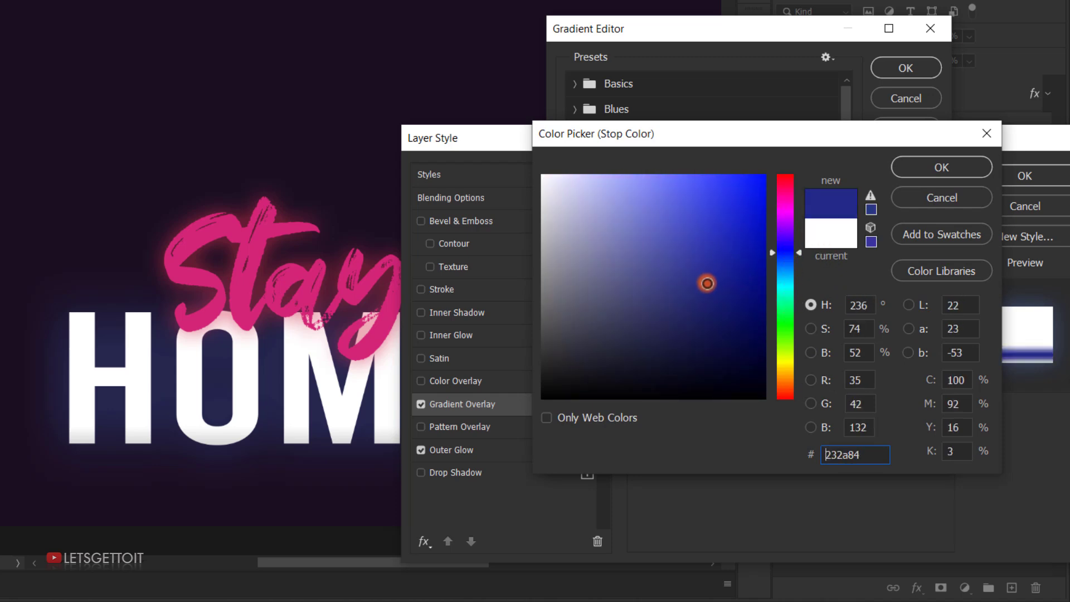
{"action": "left_click", "coordinate": [750, 241]}
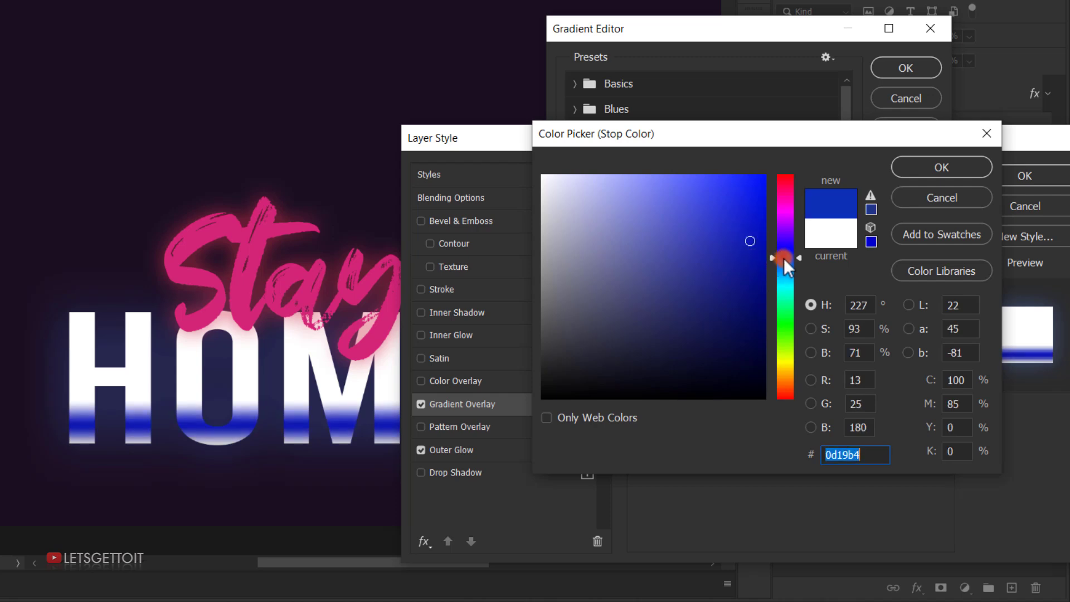
{"action": "left_click", "coordinate": [784, 259]}
{"action": "left_click_drag", "start_coordinate": [731, 259], "coordinate": [726, 270]}
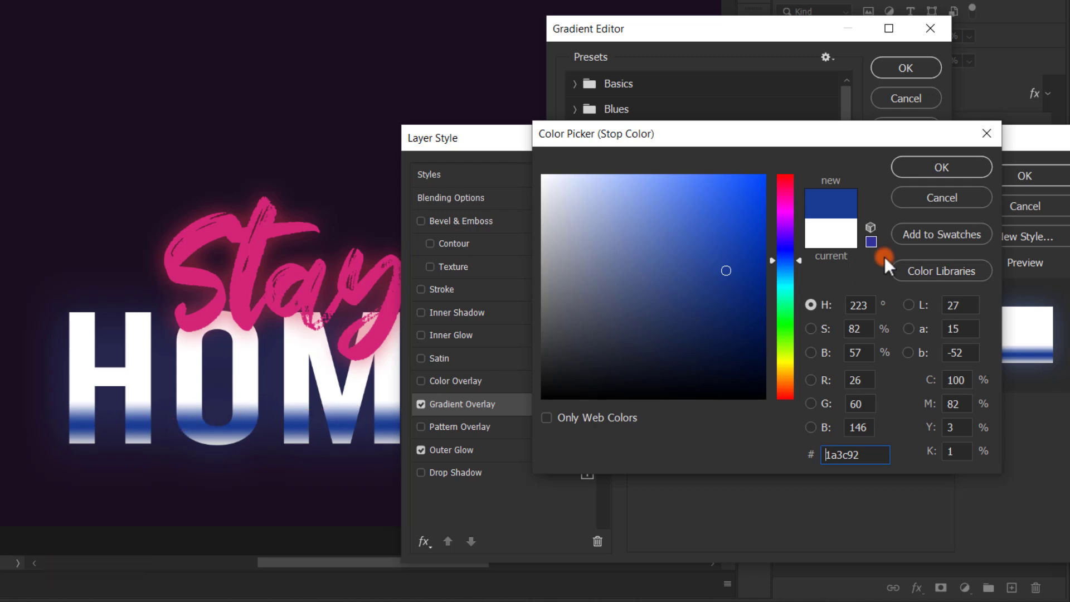
{"action": "left_click", "coordinate": [951, 165]}
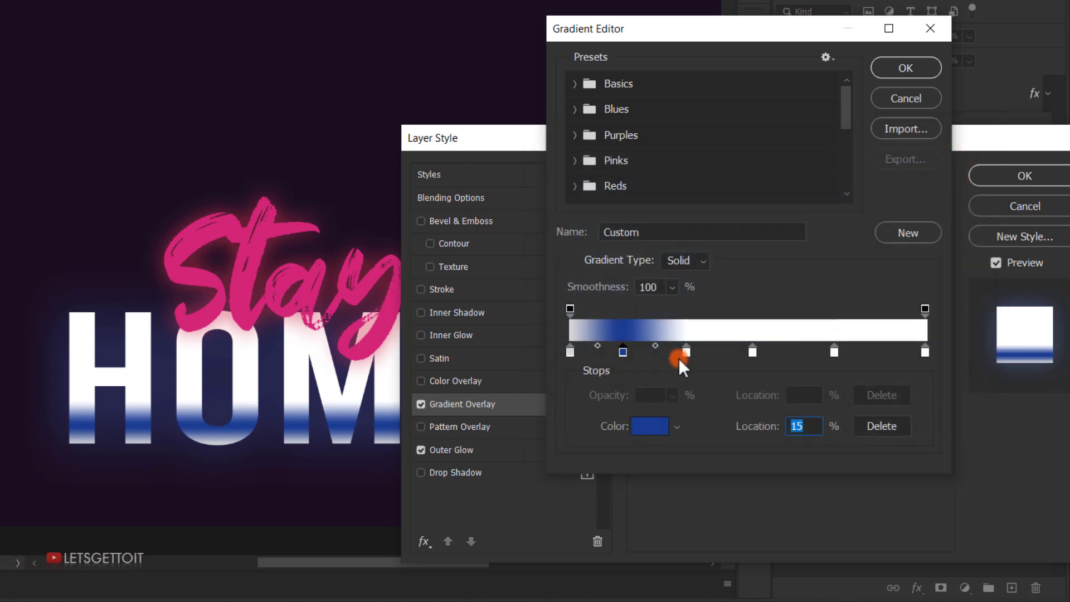
- Move the gradient stop after the blue one to 38% and color it black #000000
{"action": "left_click_drag", "start_coordinate": [684, 351], "coordinate": [705, 352]}
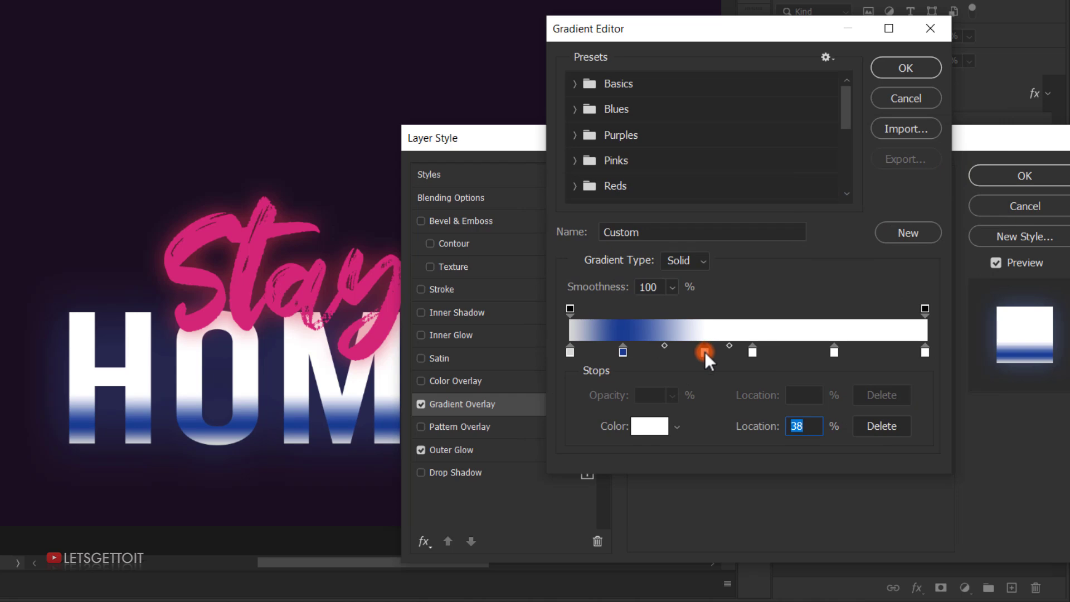
{"action": "double_click", "coordinate": [704, 352]}
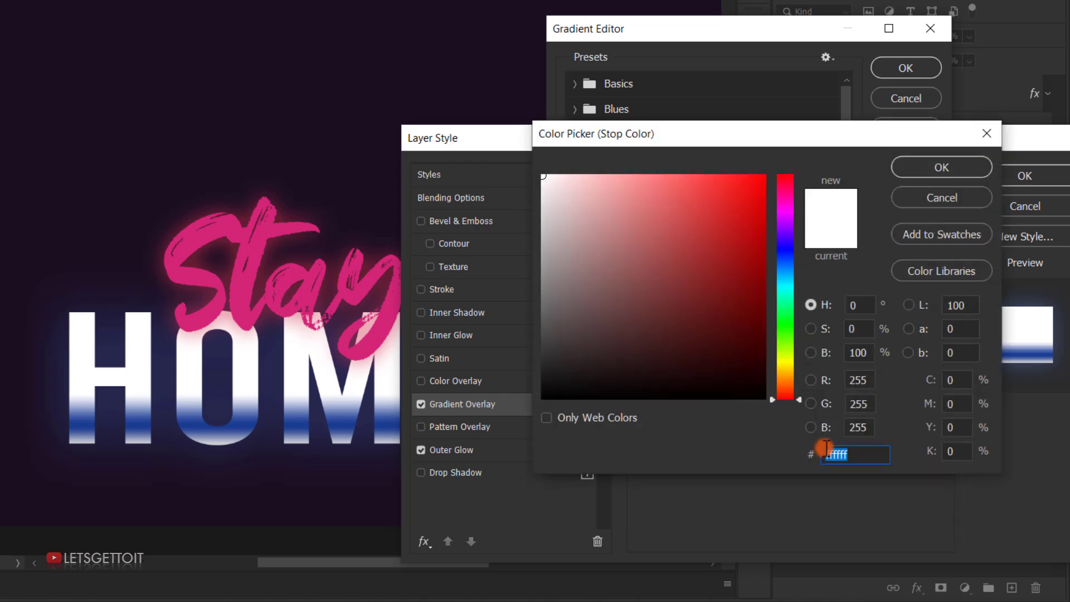
{"action": "left_click_drag", "start_coordinate": [613, 363], "coordinate": [511, 418]}
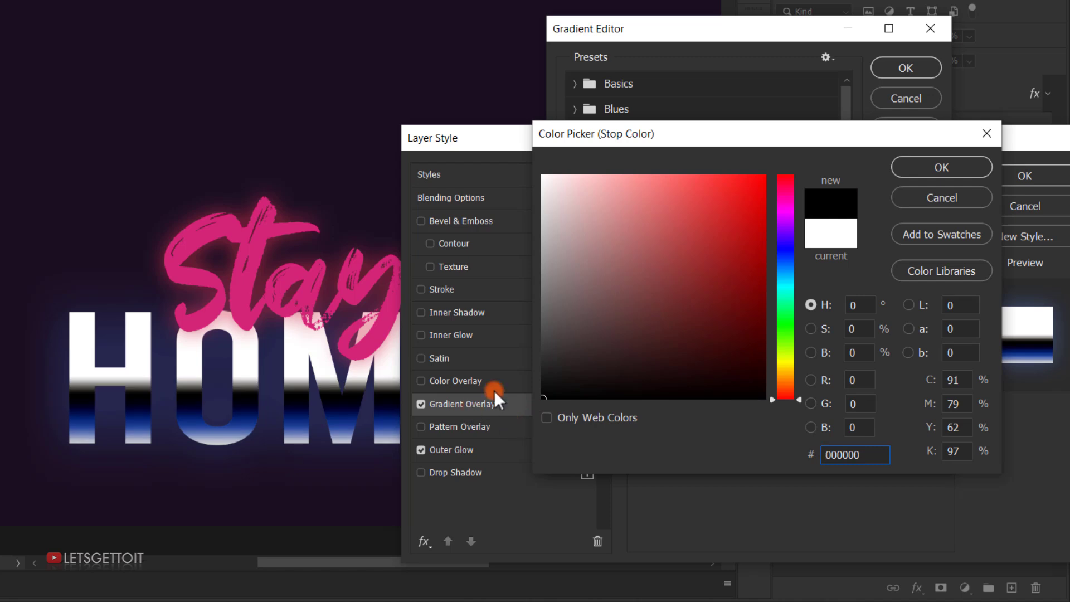
{"action": "left_click", "coordinate": [935, 165]}
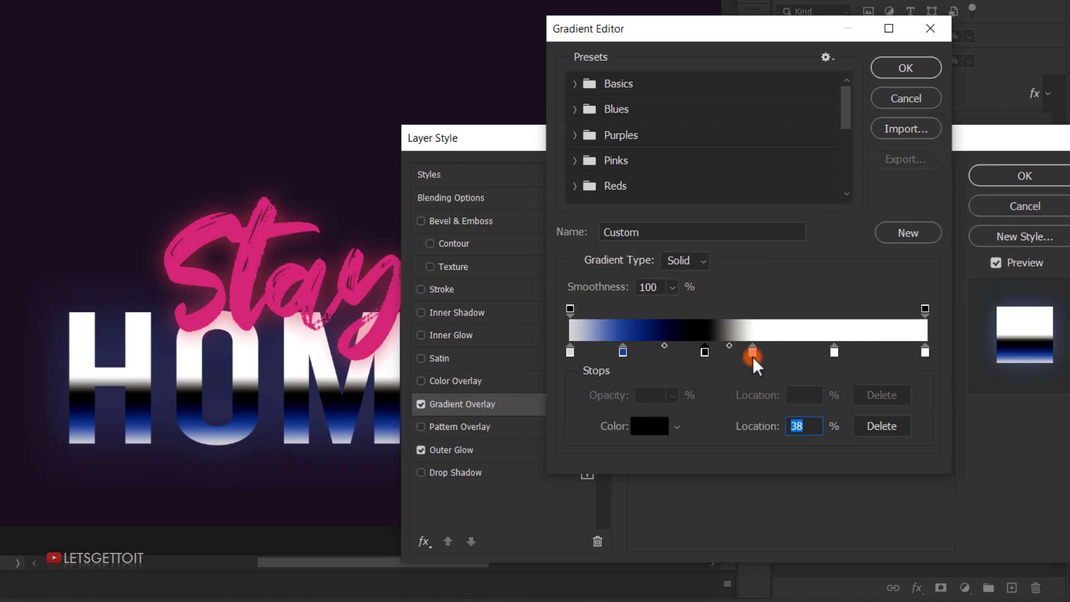
- Move the middle black stop to 50% and place the neighbouring white stop right after it for a hard edge
{"action": "left_click_drag", "start_coordinate": [754, 351], "coordinate": [723, 351]}
{"action": "double_click", "coordinate": [803, 426]}
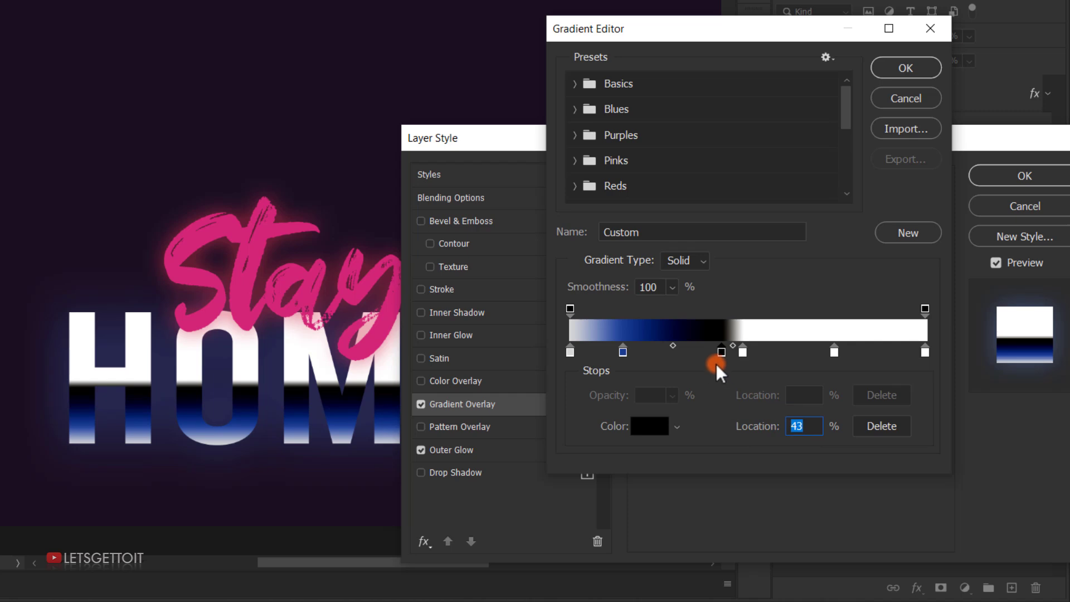
{"action": "left_click_drag", "start_coordinate": [724, 354], "coordinate": [748, 358]}
{"action": "double_click", "coordinate": [805, 428]}
{"action": "left_click", "coordinate": [723, 355]}
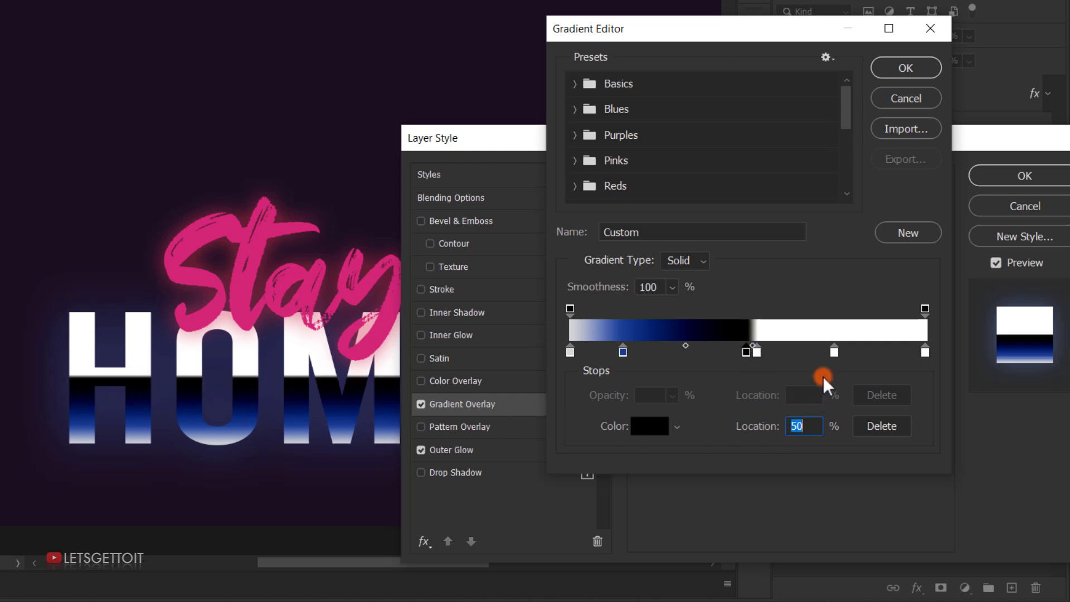
- Color the gradient stop at 74% purple #8f3090 and shift it to 75%
{"action": "left_click", "coordinate": [835, 351]}
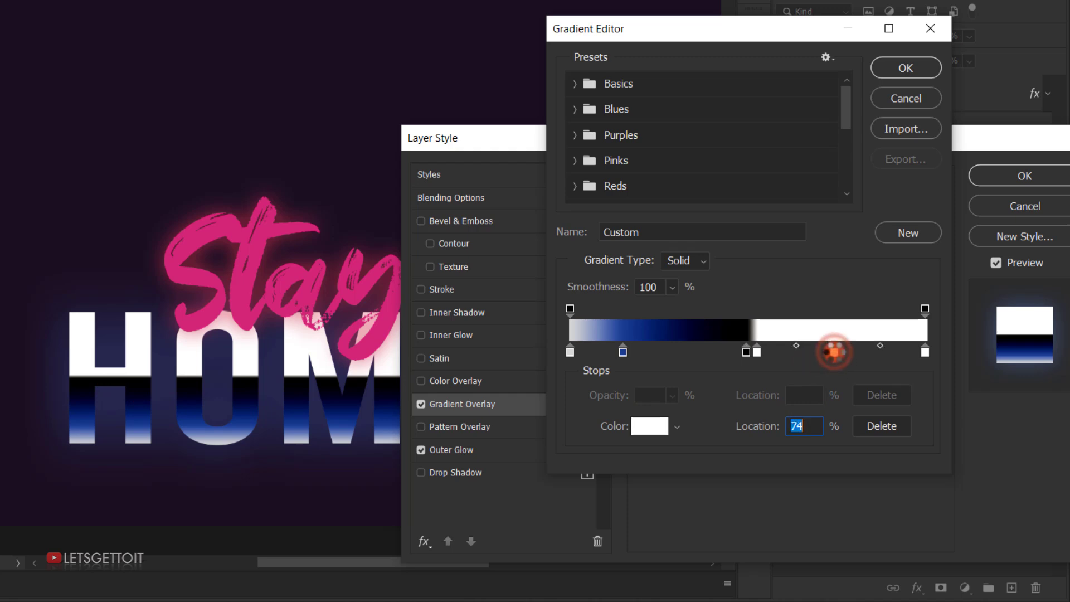
{"action": "double_click", "coordinate": [834, 353]}
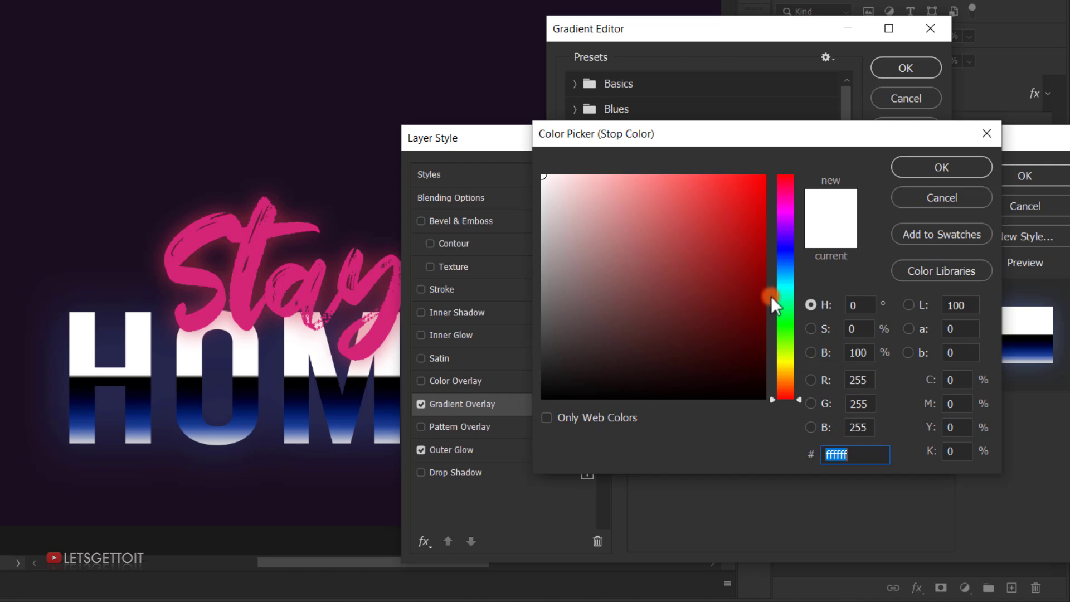
{"action": "left_click_drag", "start_coordinate": [786, 209], "coordinate": [781, 215]}
{"action": "mouse_move", "coordinate": [731, 254]}
{"action": "left_mouse_down"}
{"action": "mouse_move", "coordinate": [727, 279]}
{"action": "mouse_move", "coordinate": [690, 294]}
{"action": "left_mouse_up"}
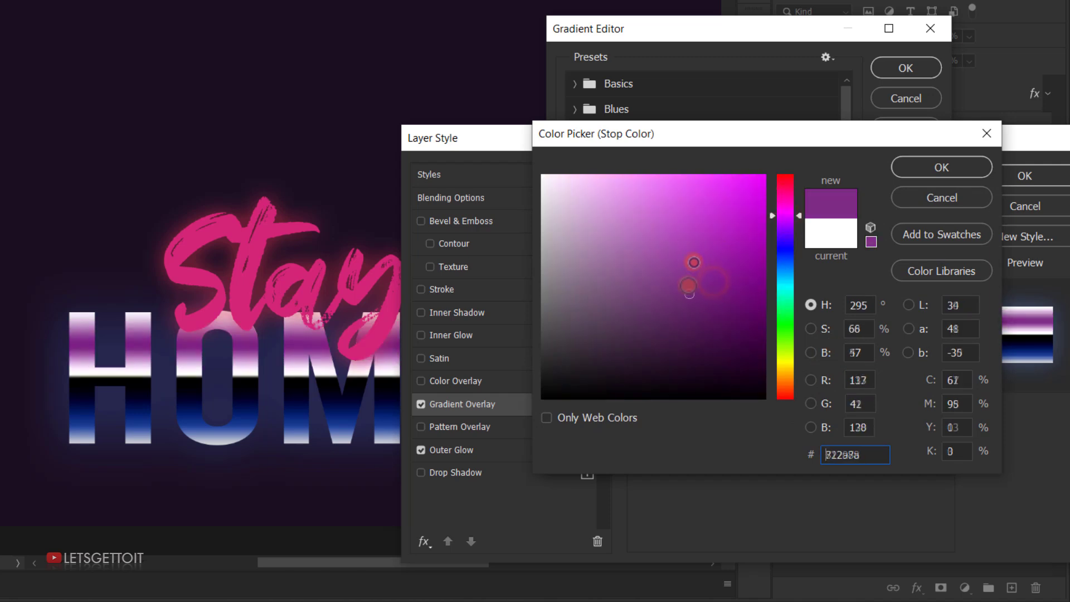
{"action": "left_click", "coordinate": [692, 273]}
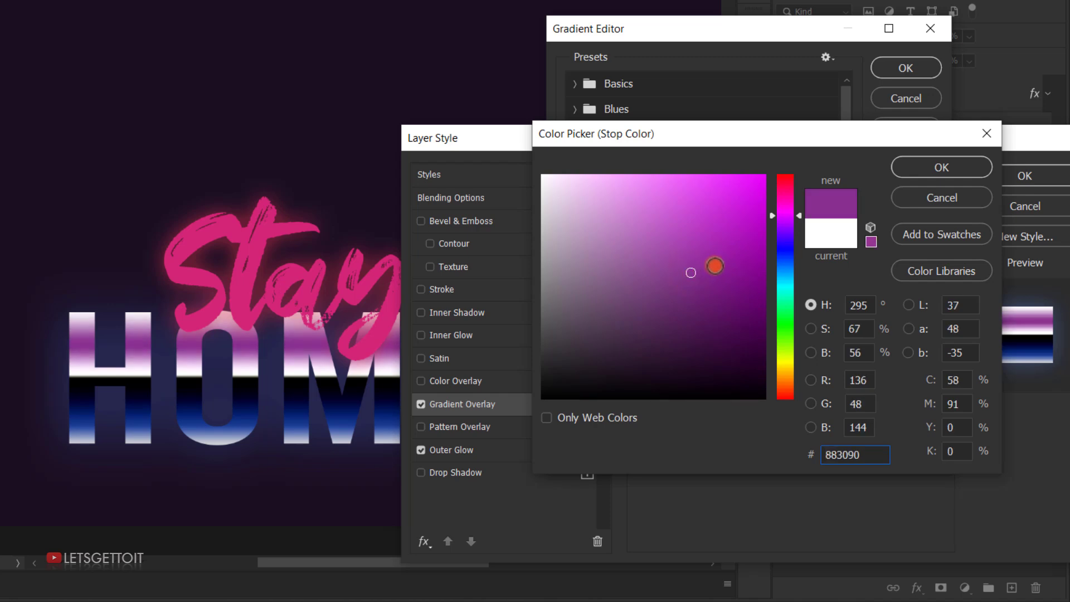
{"action": "left_click_drag", "start_coordinate": [789, 222], "coordinate": [787, 211]}
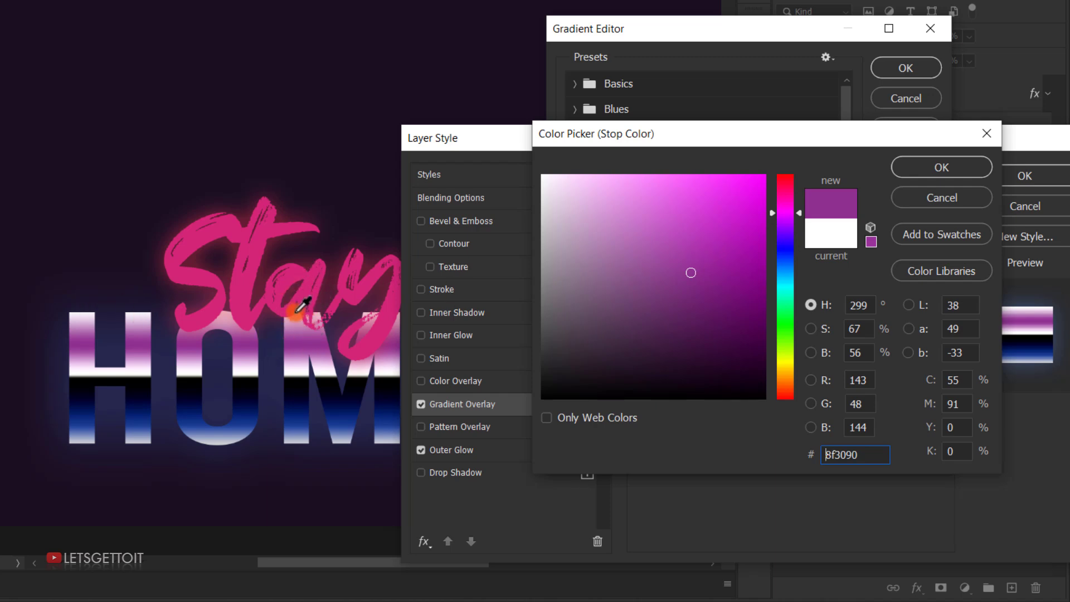
{"action": "left_click", "coordinate": [931, 168]}
{"action": "left_click", "coordinate": [837, 345]}
{"action": "left_click_drag", "start_coordinate": [834, 350], "coordinate": [838, 350]}
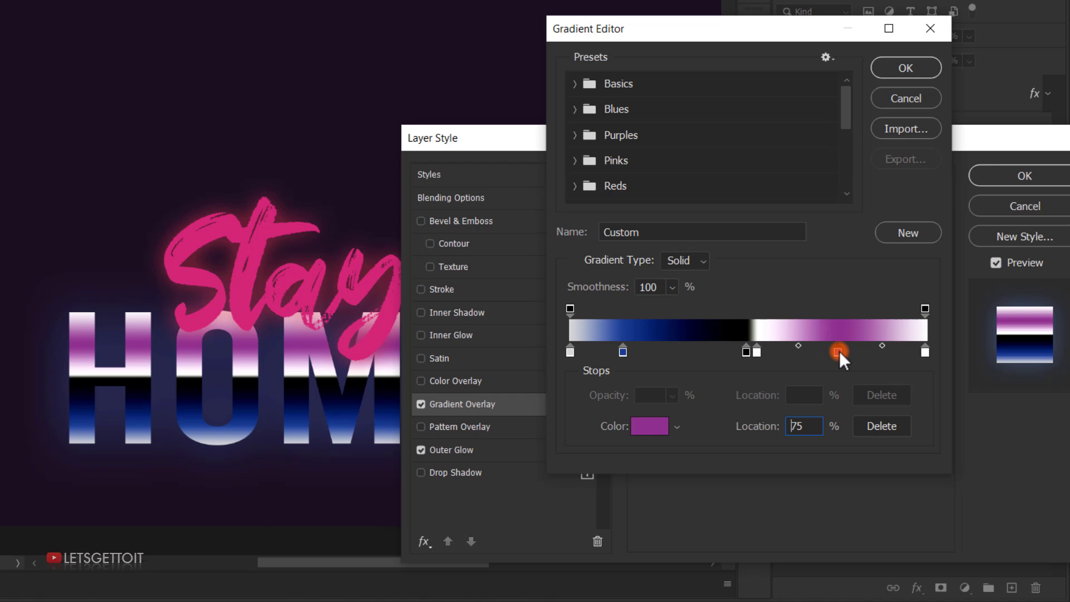
- Set the last color stop at the end of the gradient to black #000000
{"action": "left_click", "coordinate": [924, 352]}
{"action": "double_click", "coordinate": [925, 352]}
{"action": "left_click_drag", "start_coordinate": [729, 334], "coordinate": [542, 401]}
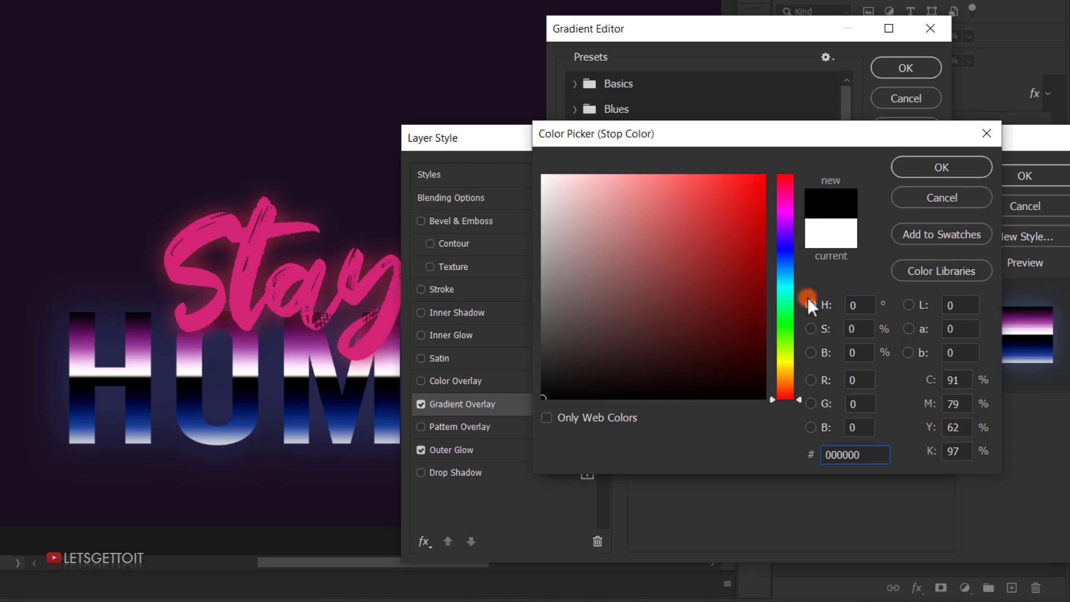
{"action": "left_click", "coordinate": [971, 170]}
- Reposition the purple stop to 72% and the blue stop to 24%
{"action": "left_click_drag", "start_coordinate": [838, 353], "coordinate": [828, 350]}
{"action": "left_click_drag", "start_coordinate": [627, 350], "coordinate": [644, 350]}
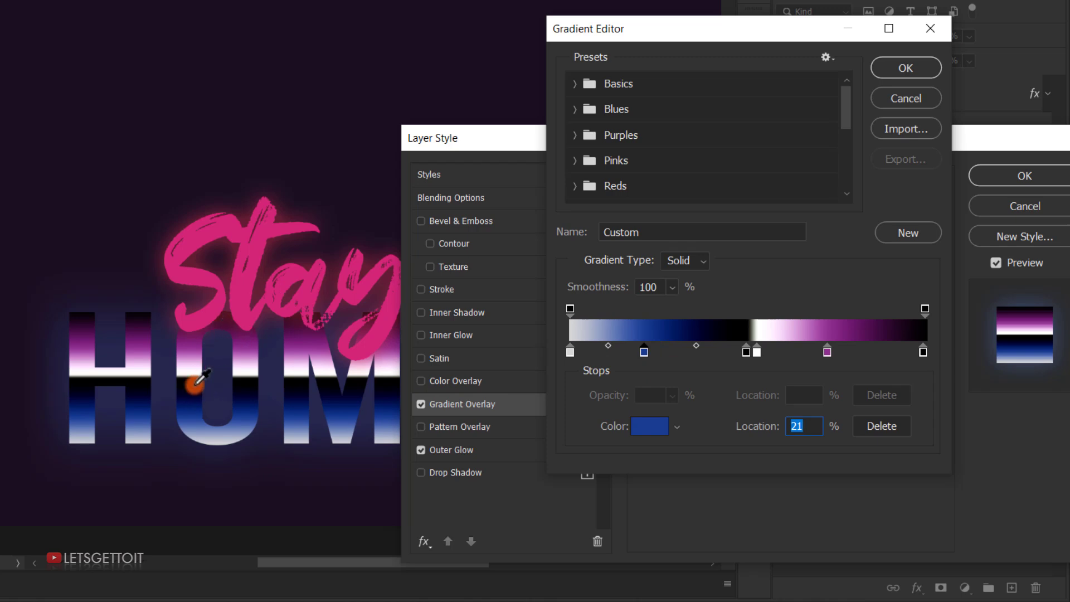
{"action": "left_click_drag", "start_coordinate": [644, 352], "coordinate": [655, 351]}
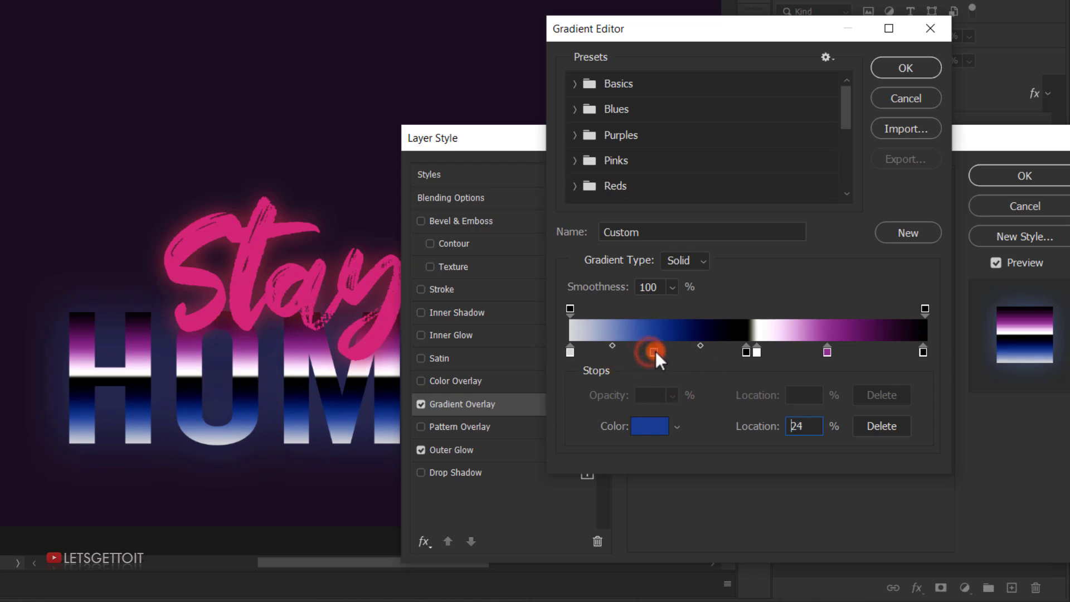
{"action": "left_click", "coordinate": [829, 351]}
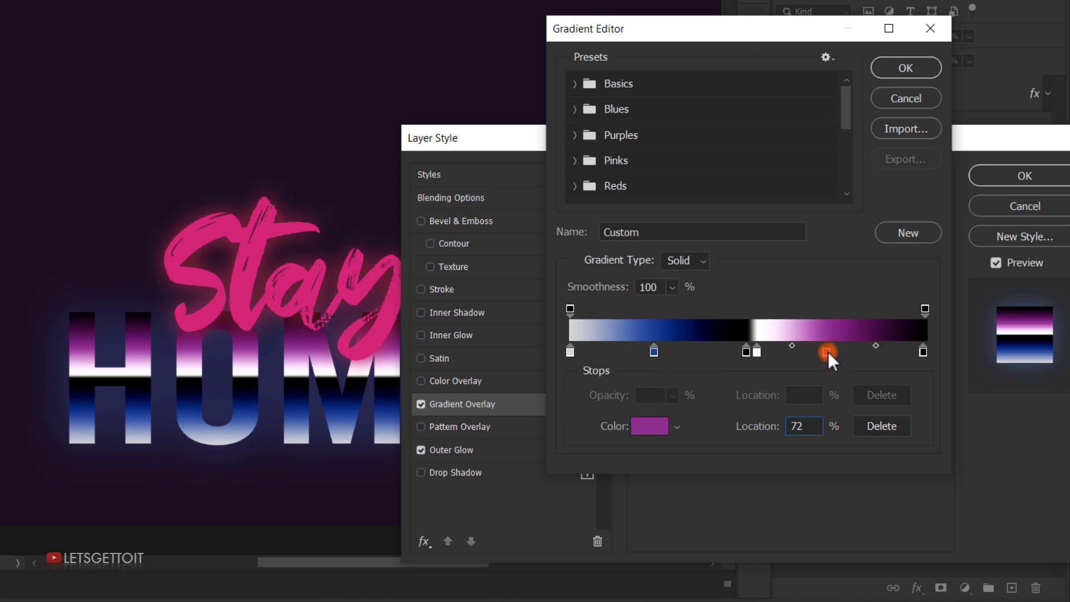
- Change the blue stop's color to a lighter blue, #32649c
{"action": "double_click", "coordinate": [649, 353]}
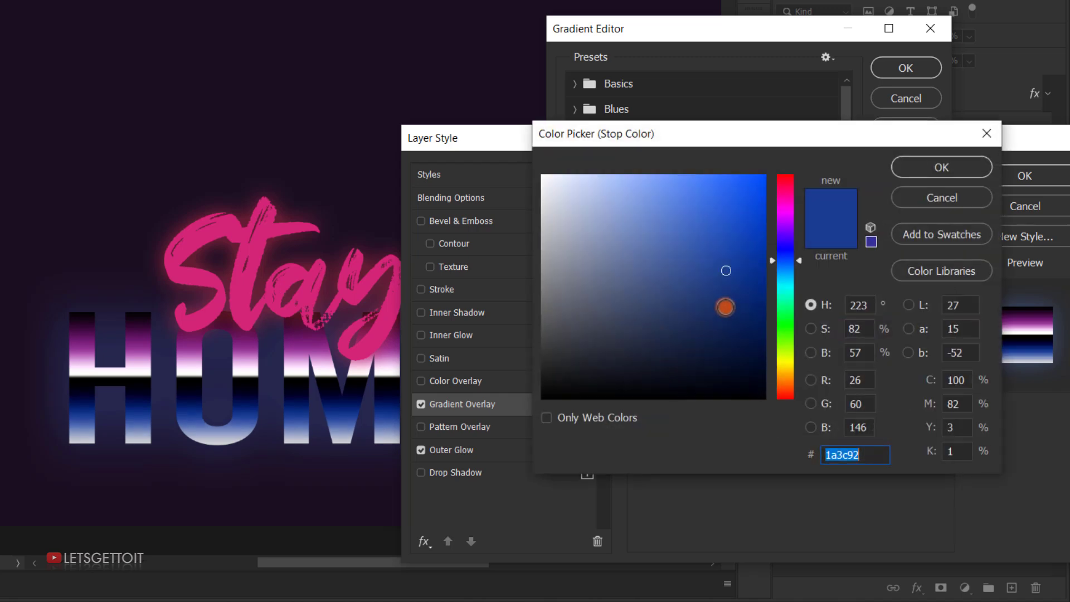
{"action": "mouse_move", "coordinate": [718, 262]}
{"action": "left_mouse_down"}
{"action": "mouse_move", "coordinate": [712, 246]}
{"action": "mouse_move", "coordinate": [696, 247]}
{"action": "mouse_move", "coordinate": [700, 269]}
{"action": "left_mouse_up"}
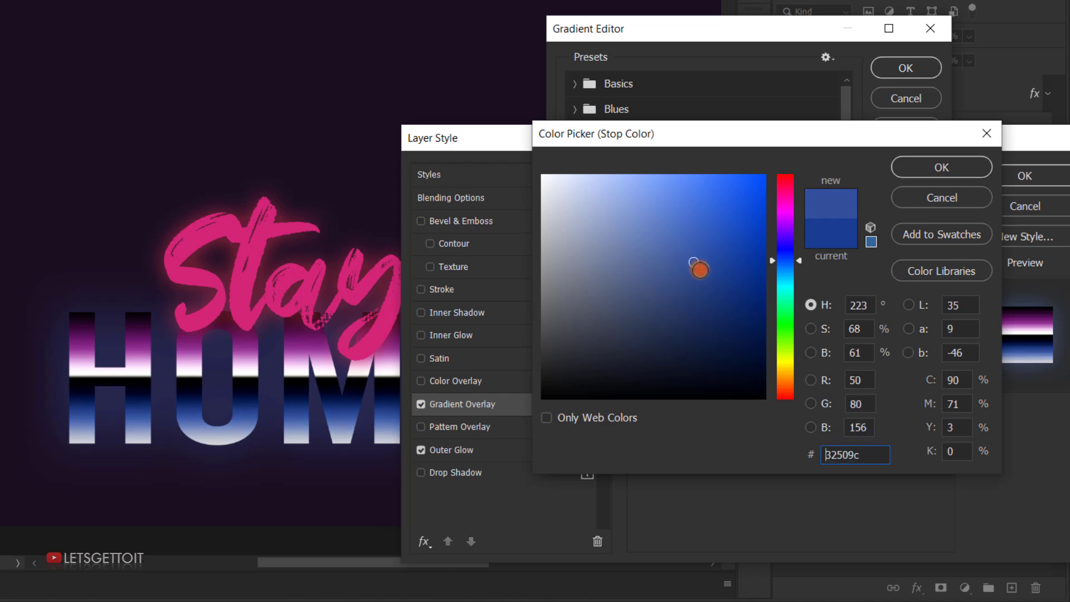
{"action": "left_click", "coordinate": [778, 256]}
{"action": "left_click_drag", "start_coordinate": [796, 262], "coordinate": [794, 268]}
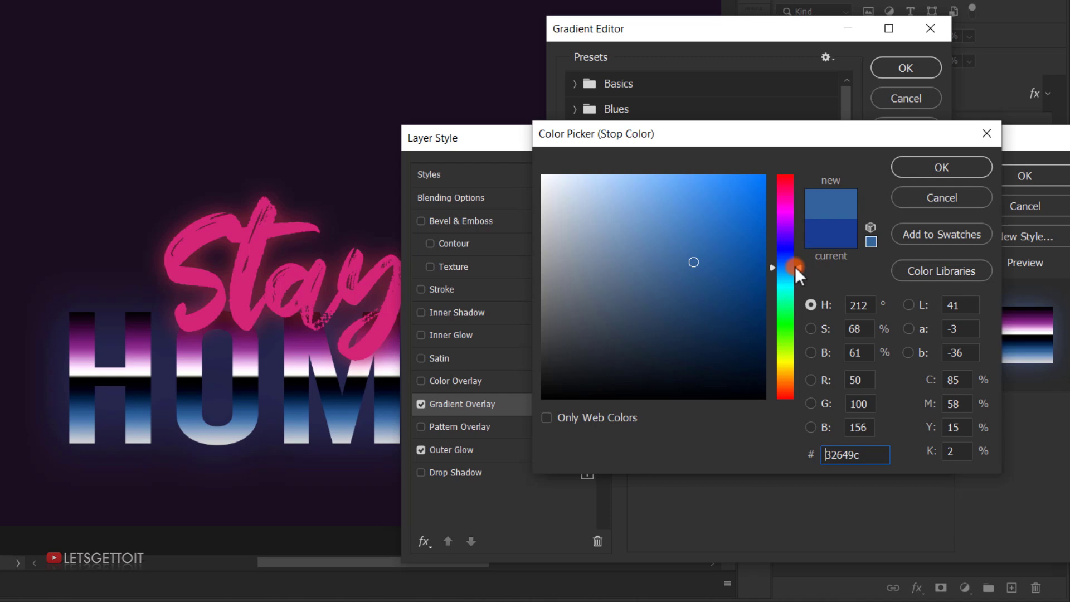
{"action": "left_click", "coordinate": [928, 167]}
- Change the purple stop's color to the softer purple #974398 and accept the edited gradient
{"action": "left_click", "coordinate": [831, 355]}
{"action": "double_click", "coordinate": [828, 352]}
{"action": "mouse_move", "coordinate": [704, 268]}
{"action": "left_mouse_down"}
{"action": "mouse_move", "coordinate": [690, 270]}
{"action": "mouse_move", "coordinate": [687, 256]}
{"action": "mouse_move", "coordinate": [666, 266]}
{"action": "left_mouse_up"}
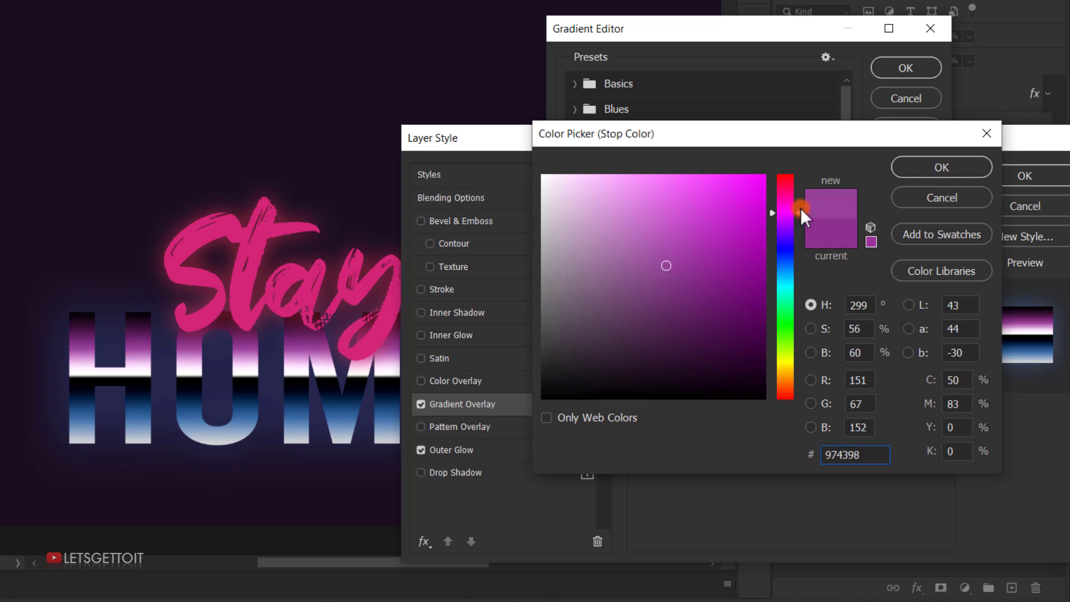
{"action": "left_click", "coordinate": [925, 163]}
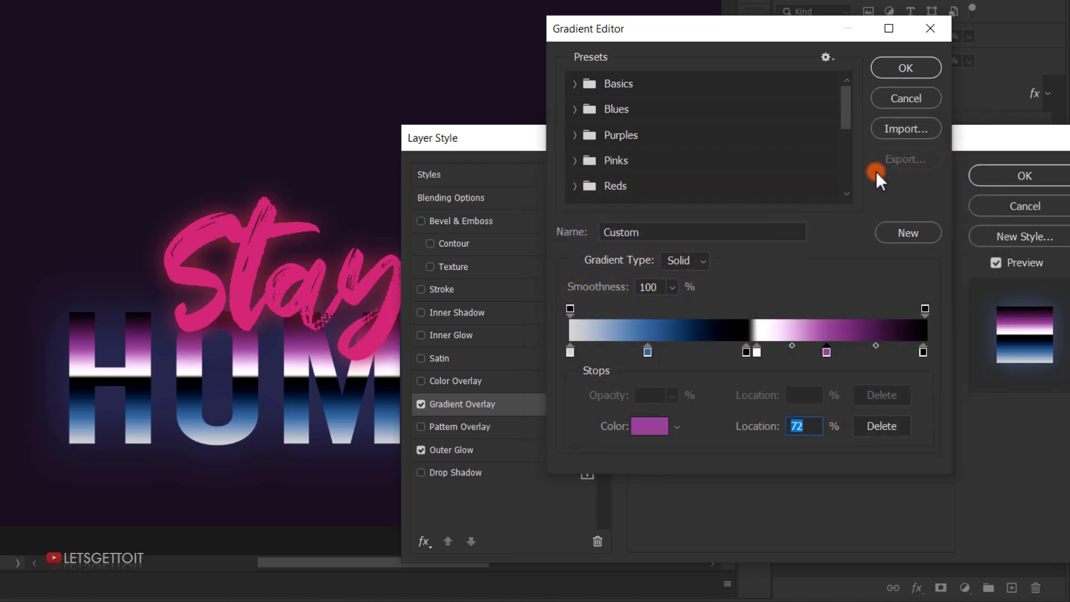
{"action": "left_click", "coordinate": [907, 68]}
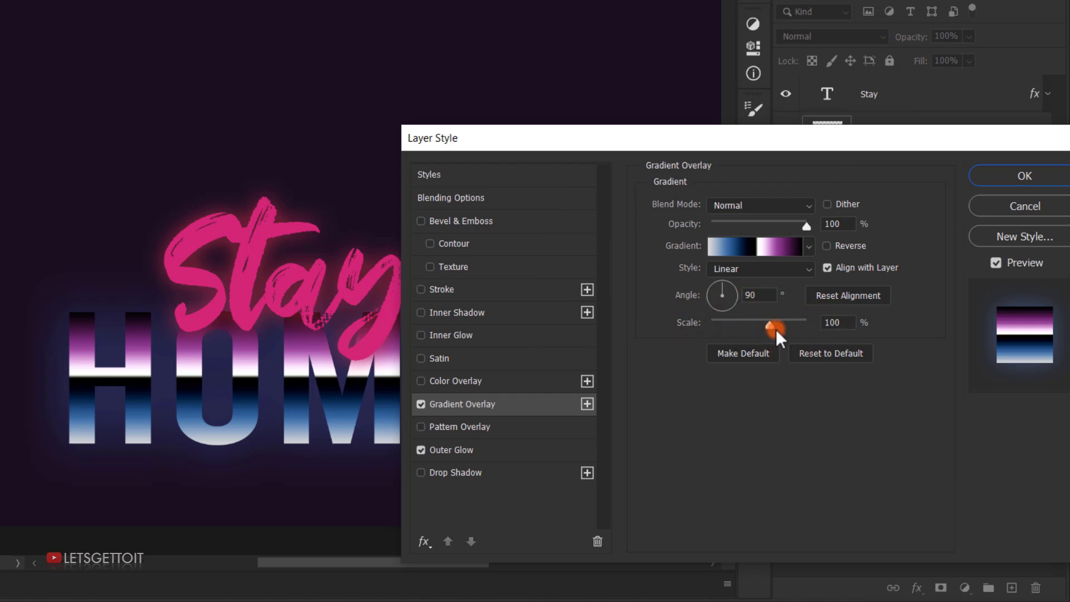
- Set the gradient overlay's scale to 114% and reverse the gradient's direction
{"action": "left_click_drag", "start_coordinate": [773, 326], "coordinate": [788, 322]}
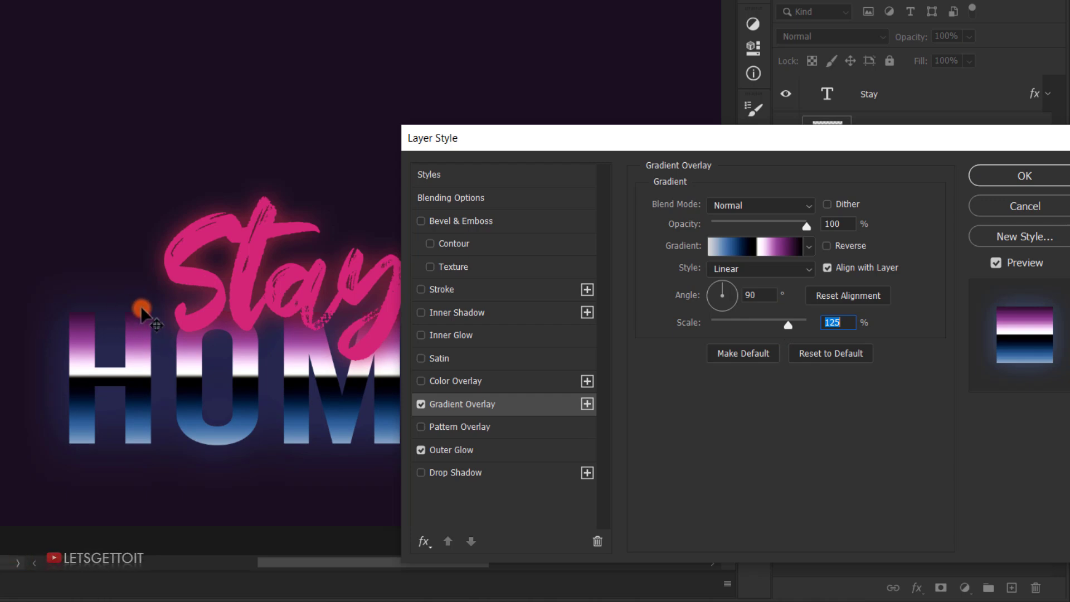
{"action": "mouse_move", "coordinate": [792, 326]}
{"action": "left_mouse_down"}
{"action": "mouse_move", "coordinate": [831, 319]}
{"action": "mouse_move", "coordinate": [778, 327]}
{"action": "left_mouse_up"}
{"action": "left_click", "coordinate": [730, 351]}
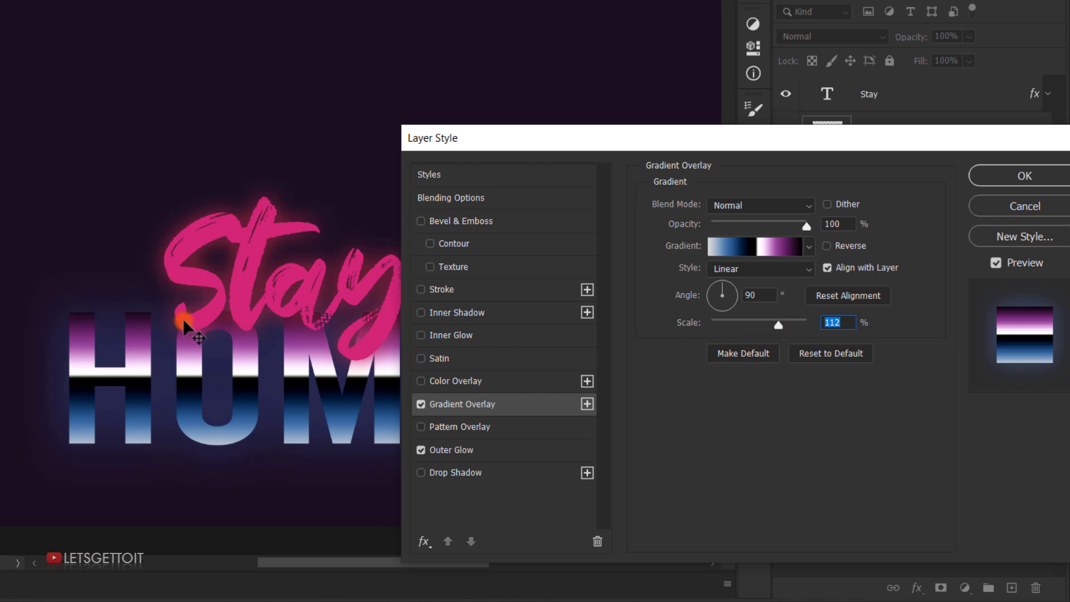
{"action": "left_click", "coordinate": [781, 325]}
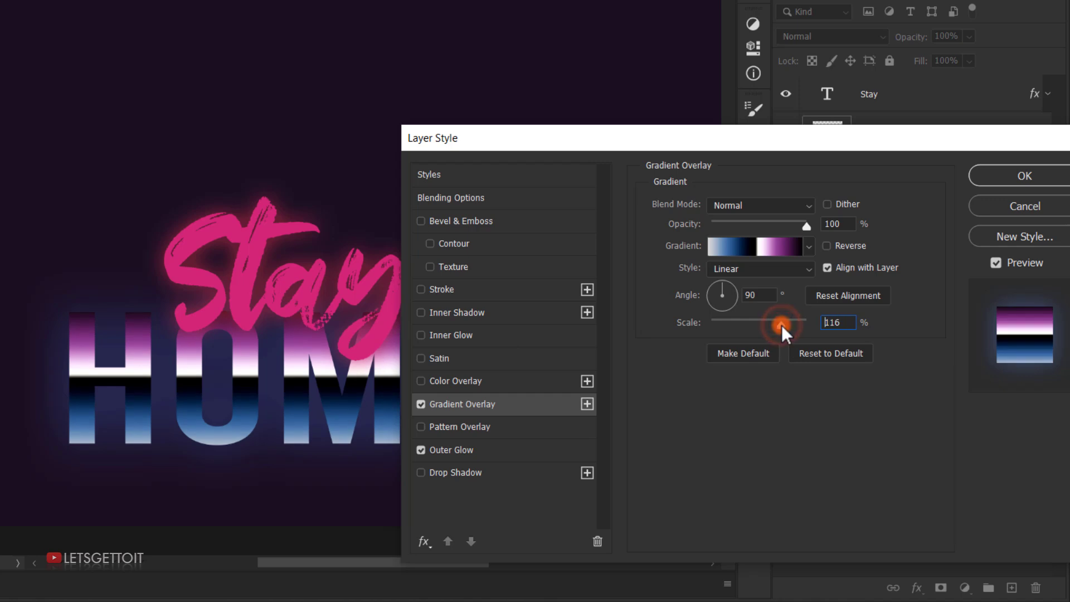
{"action": "left_click_drag", "start_coordinate": [781, 323], "coordinate": [778, 323]}
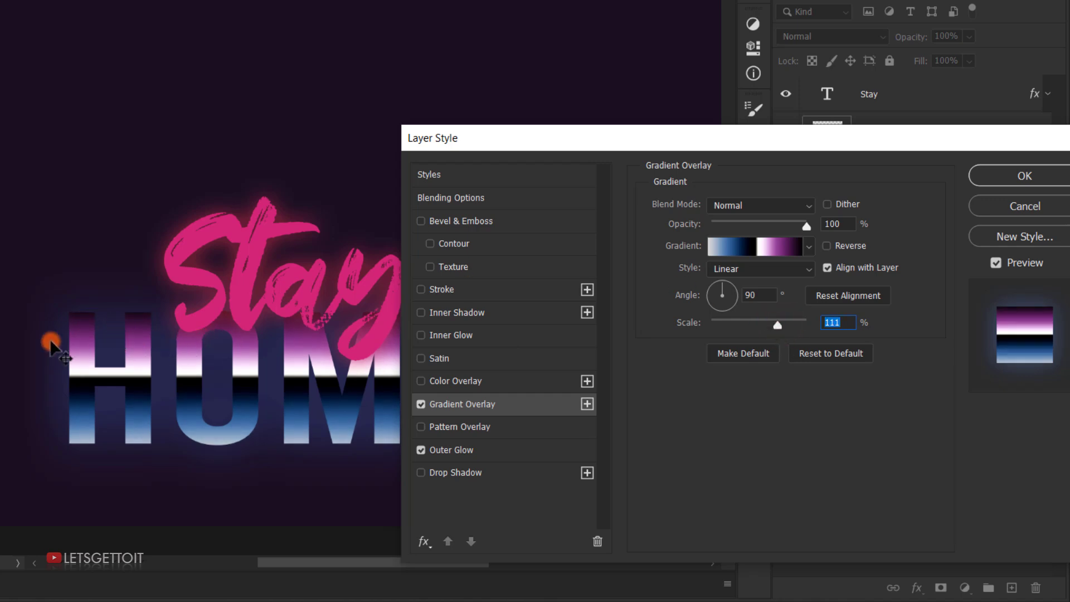
{"action": "left_click", "coordinate": [827, 245]}
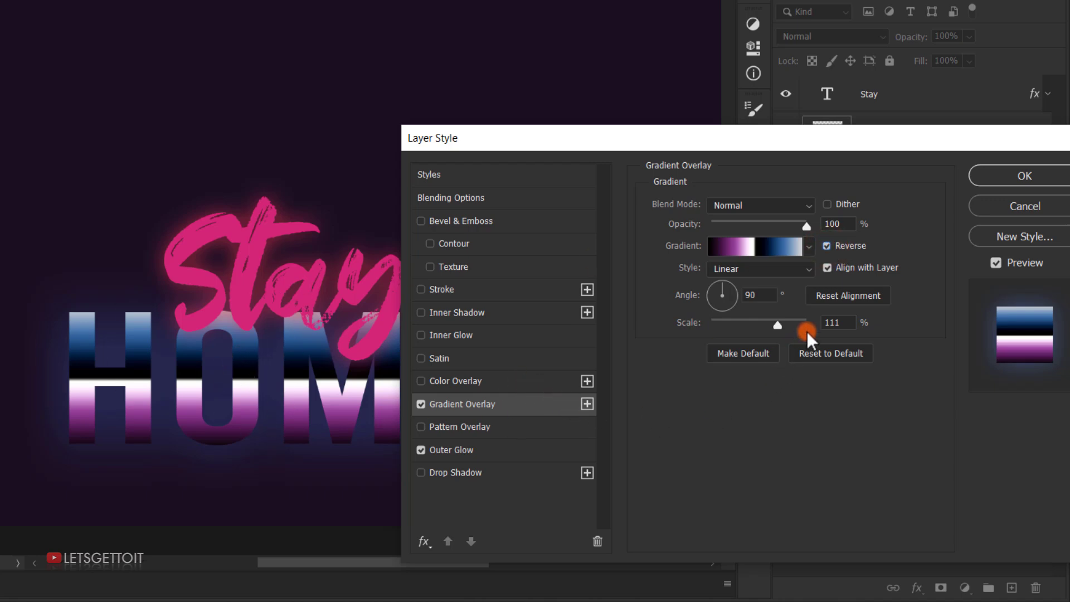
{"action": "left_click_drag", "start_coordinate": [779, 324], "coordinate": [782, 325]}
{"action": "left_click_drag", "start_coordinate": [768, 153], "coordinate": [801, 168]}
{"action": "left_click_drag", "start_coordinate": [346, 387], "coordinate": [356, 374]}
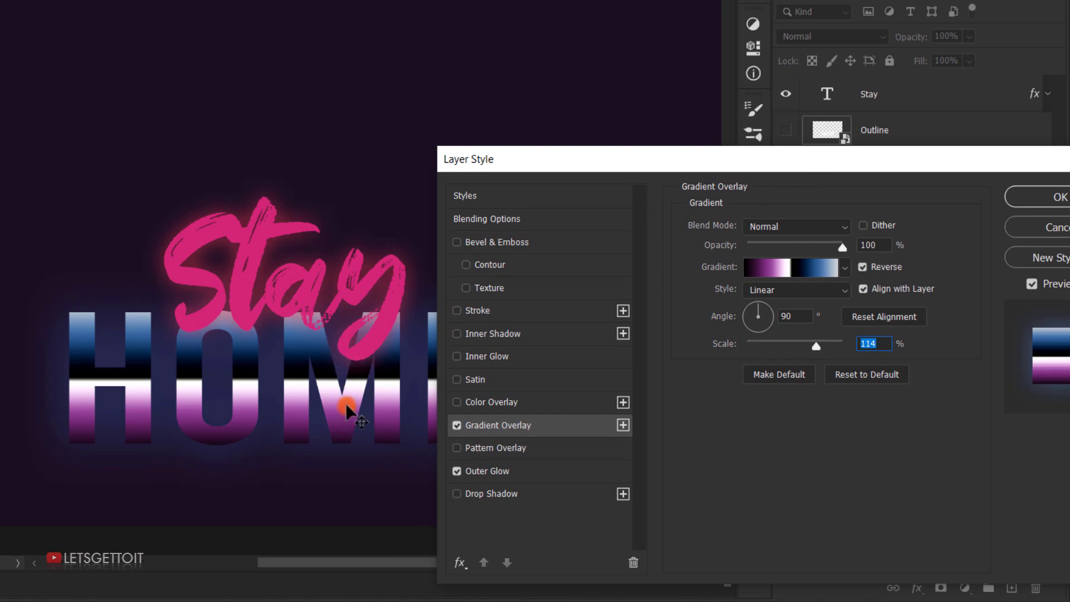
- Swap the order of the central black and white stops in the HOME gradient overlay, placing white before black
{"action": "left_click", "coordinate": [801, 270]}
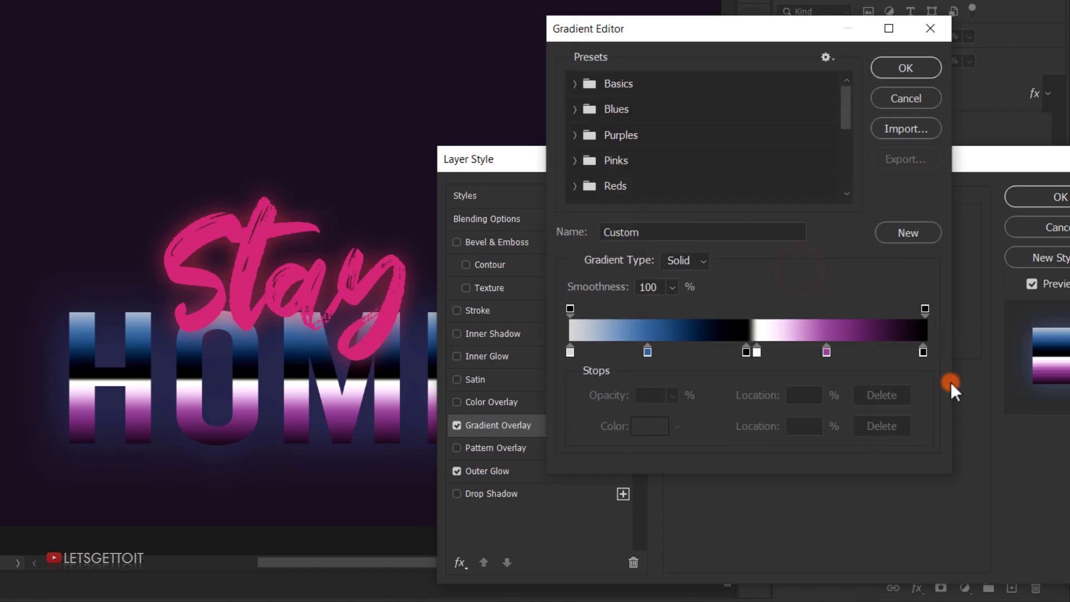
{"action": "mouse_move", "coordinate": [745, 348]}
{"action": "left_mouse_down"}
{"action": "mouse_move", "coordinate": [764, 350]}
{"action": "mouse_move", "coordinate": [734, 350]}
{"action": "mouse_move", "coordinate": [759, 352]}
{"action": "mouse_move", "coordinate": [750, 351]}
{"action": "left_mouse_up"}
{"action": "left_click", "coordinate": [761, 357]}
- Set the gradient's first color stop to black #000000 and its last color stop to white #ffffff
{"action": "double_click", "coordinate": [570, 351]}
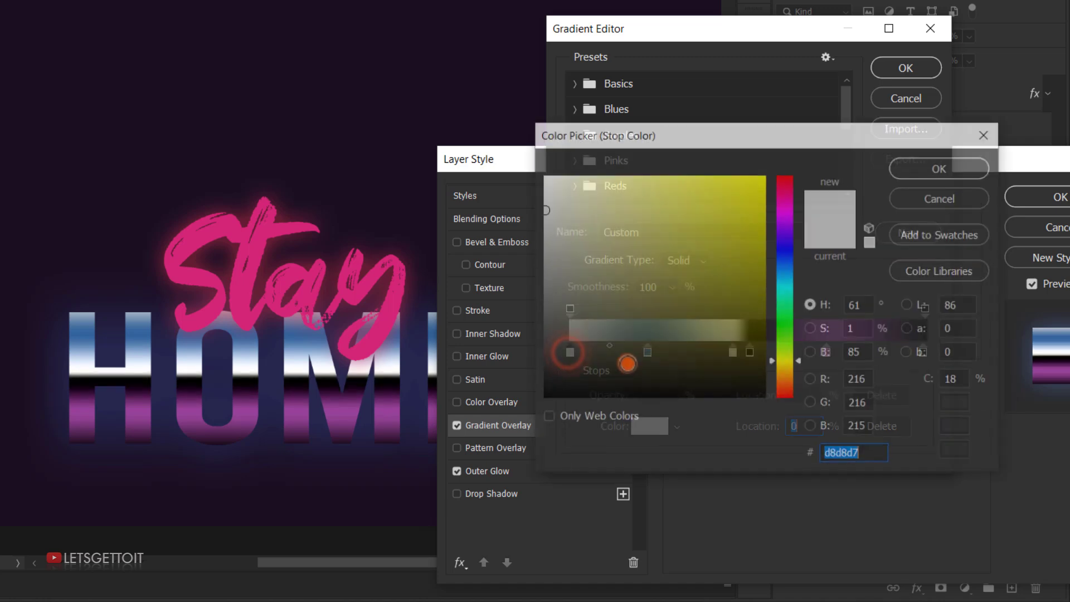
{"action": "left_click_drag", "start_coordinate": [584, 287], "coordinate": [545, 409]}
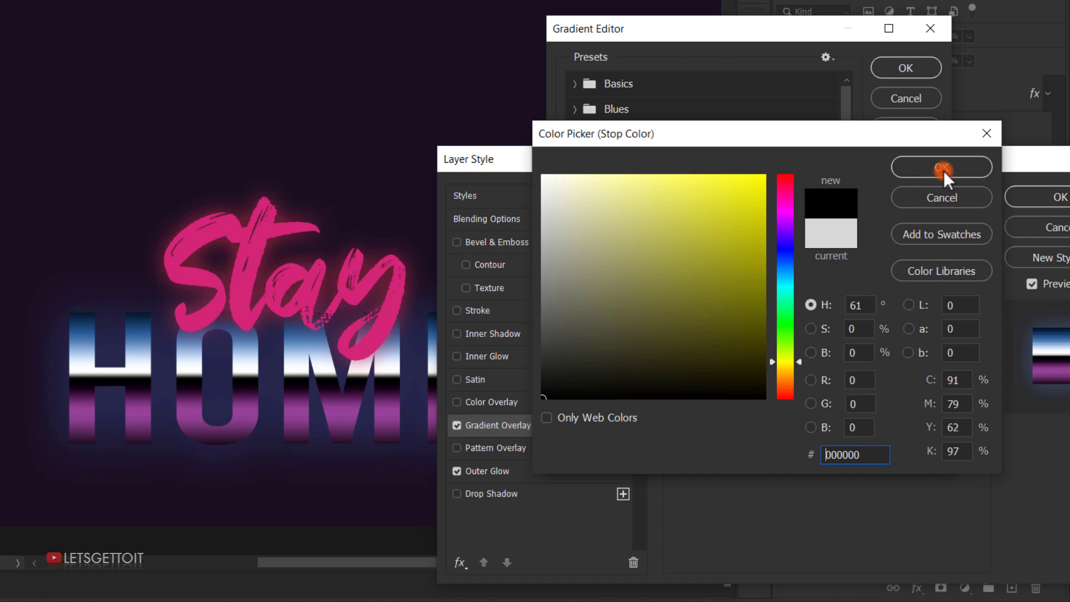
{"action": "left_click", "coordinate": [942, 168]}
{"action": "double_click", "coordinate": [923, 352]}
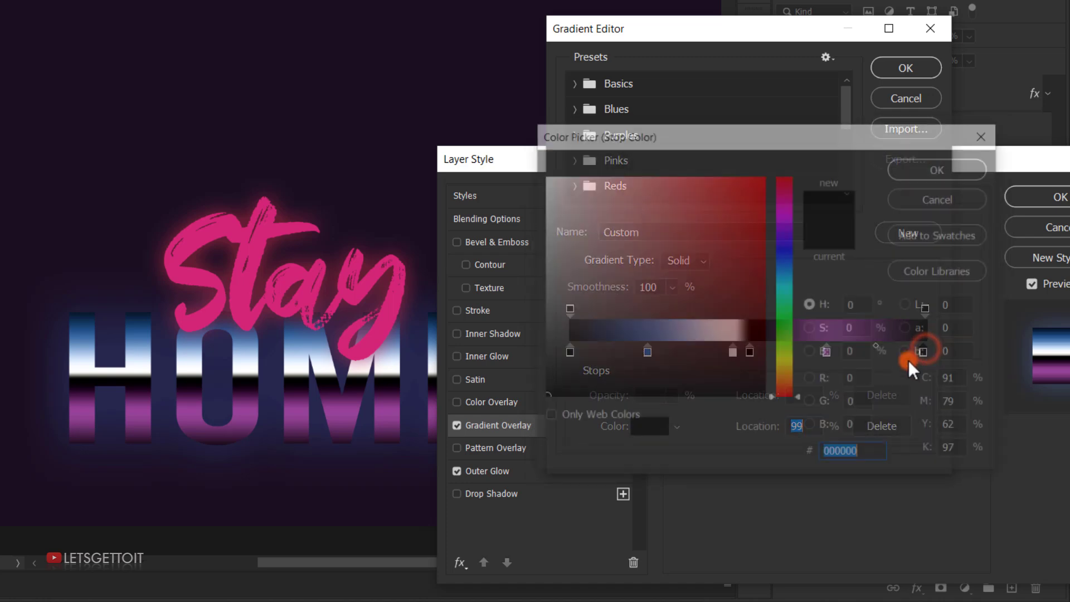
{"action": "left_click_drag", "start_coordinate": [594, 340], "coordinate": [533, 143]}
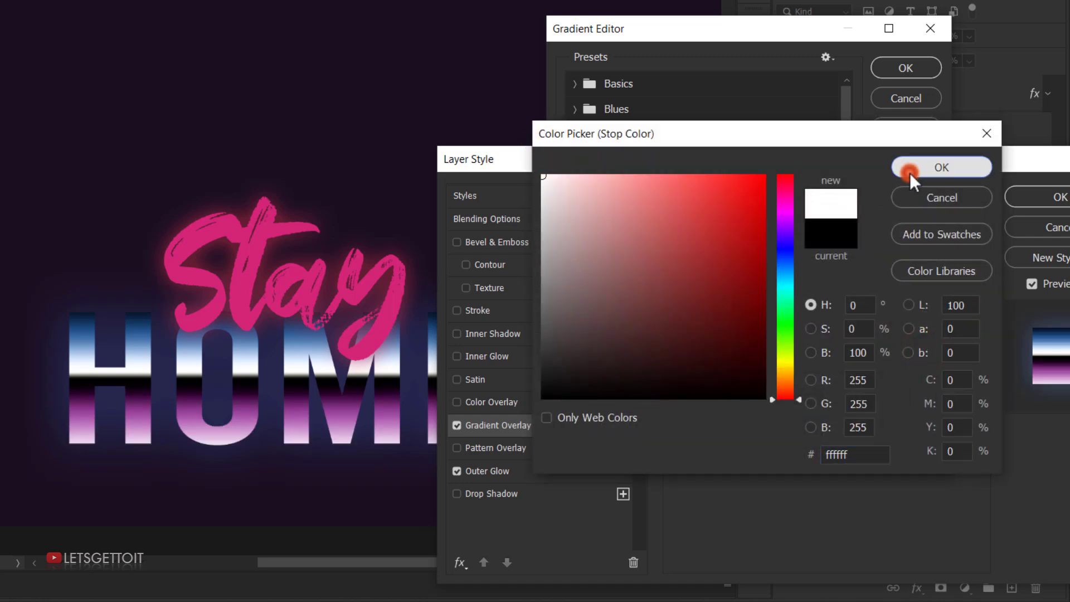
{"action": "left_click", "coordinate": [910, 170]}
- Move the central white stop slightly closer to the adjacent black stop and accept the edited gradient
{"action": "left_click", "coordinate": [733, 352]}
{"action": "mouse_move", "coordinate": [733, 353]}
{"action": "left_mouse_down"}
{"action": "mouse_move", "coordinate": [754, 350]}
{"action": "mouse_move", "coordinate": [738, 352]}
{"action": "left_mouse_up"}
{"action": "left_click", "coordinate": [899, 74]}
{"action": "left_click_drag", "start_coordinate": [914, 162], "coordinate": [956, 98]}
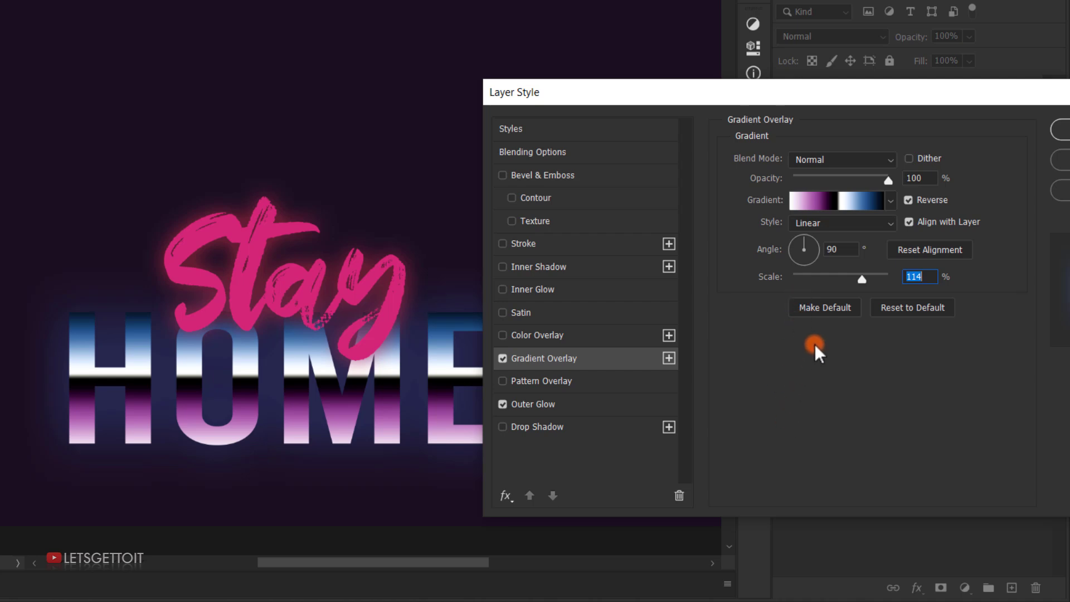
- Add an inner glow to the HOME text with 79% opacity and the light blue color #5c8bc0
{"action": "left_click", "coordinate": [534, 289]}
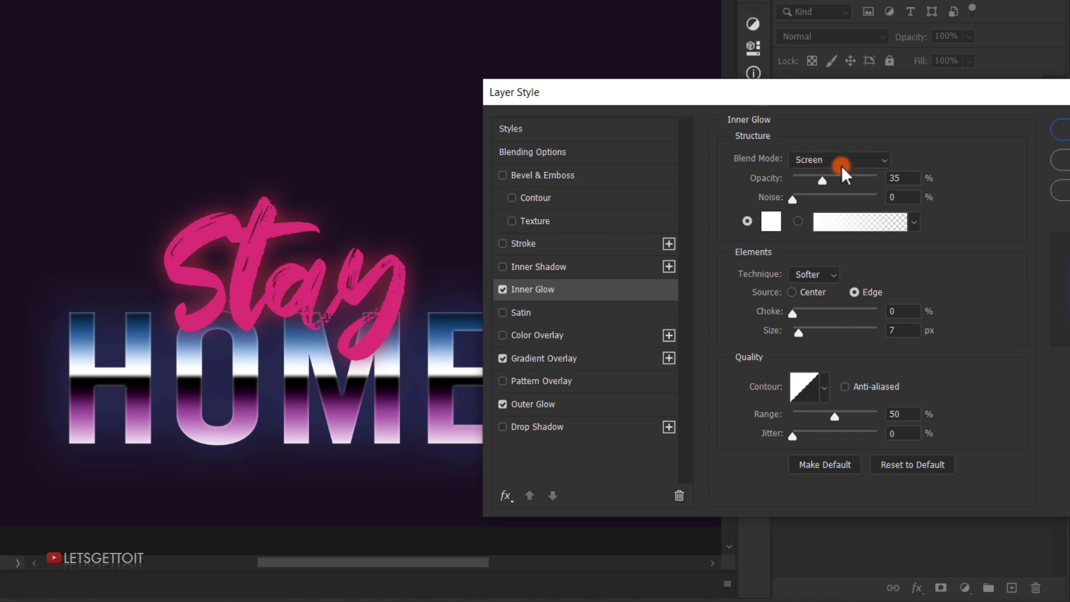
{"action": "left_click_drag", "start_coordinate": [824, 181], "coordinate": [860, 179]}
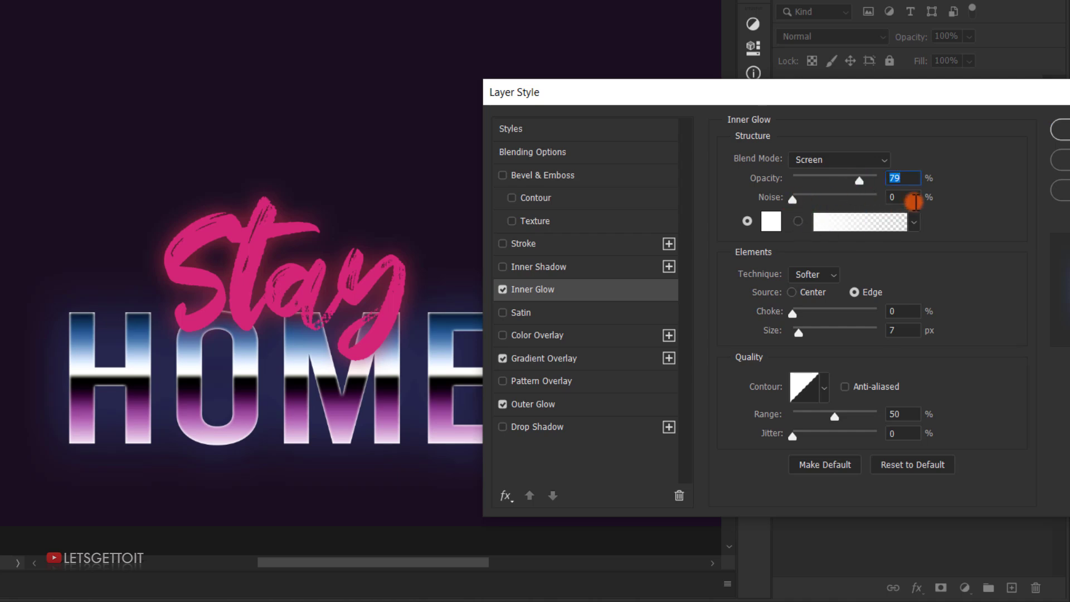
{"action": "left_click", "coordinate": [770, 223]}
{"action": "left_click_drag", "start_coordinate": [790, 259], "coordinate": [790, 266]}
{"action": "left_click_drag", "start_coordinate": [723, 266], "coordinate": [681, 258]}
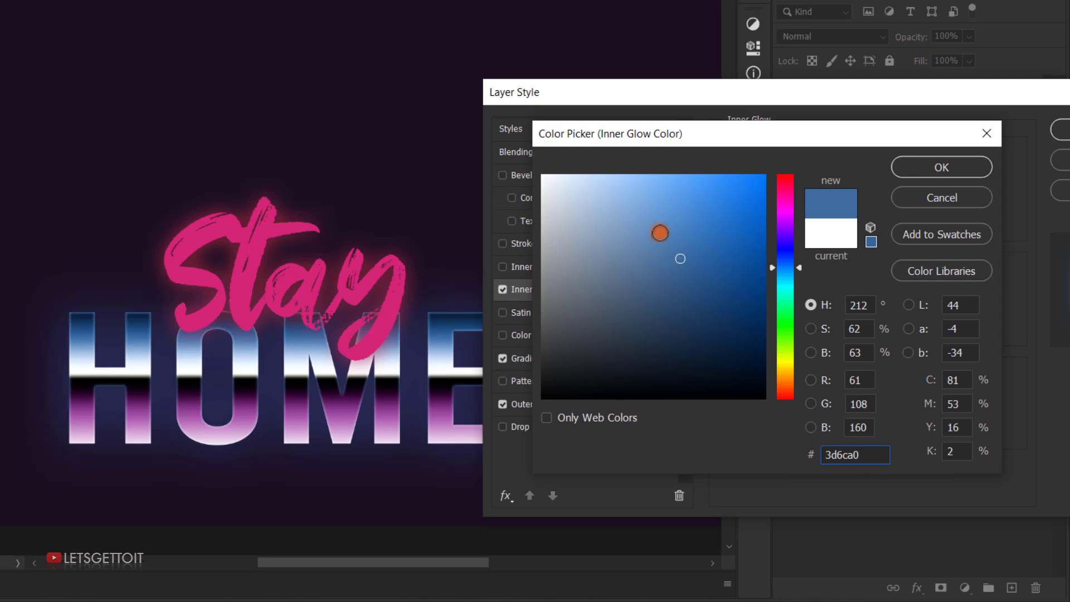
{"action": "left_click", "coordinate": [659, 231]}
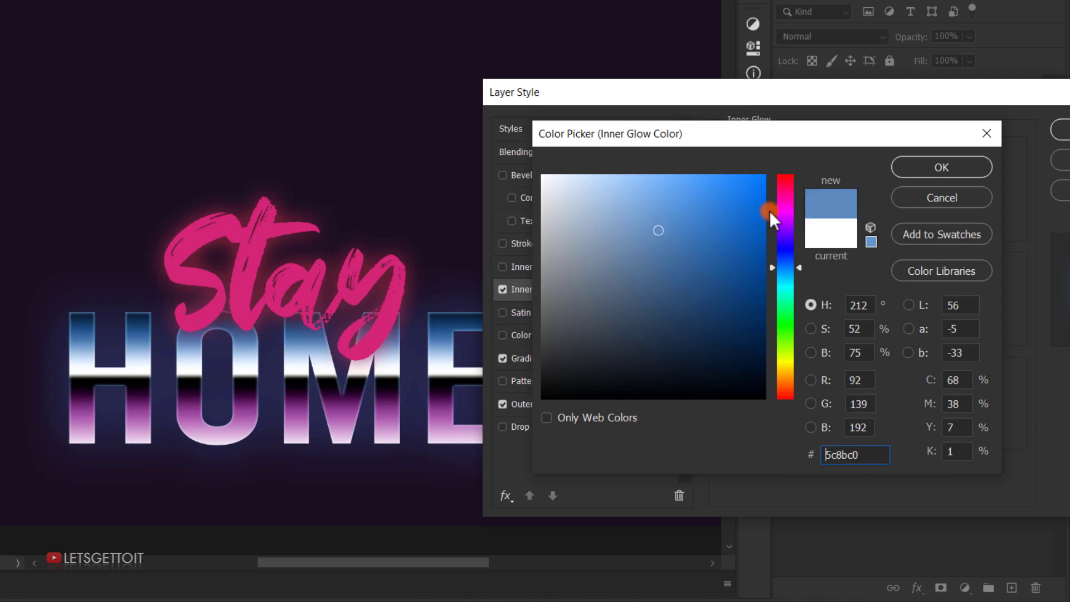
{"action": "left_click", "coordinate": [954, 167]}
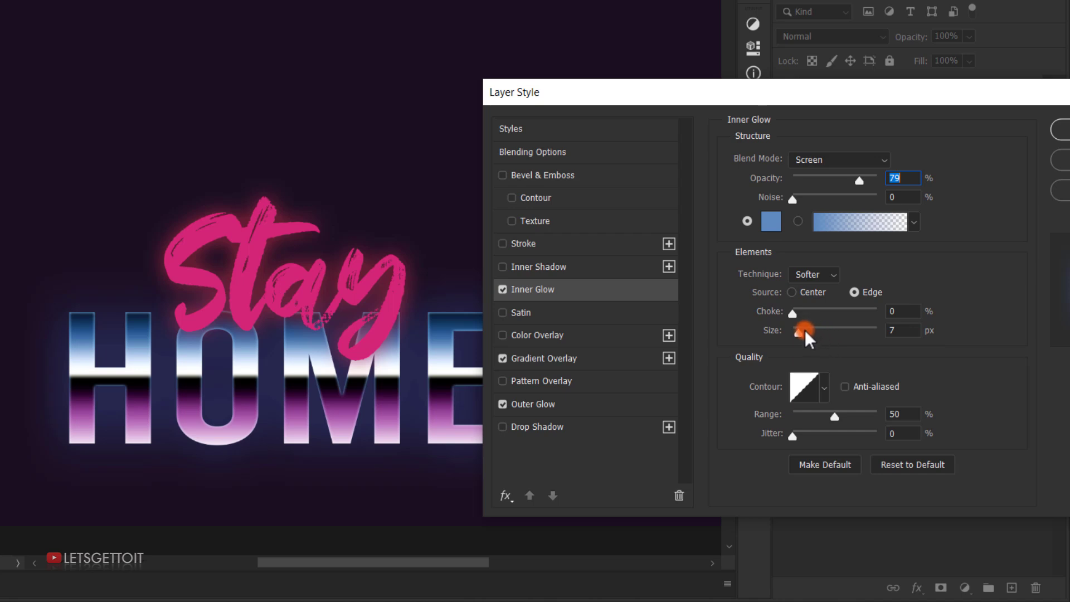
- Set the inner glow's size to 10 px and its opacity to 74%
{"action": "left_click_drag", "start_coordinate": [799, 331], "coordinate": [801, 333]}
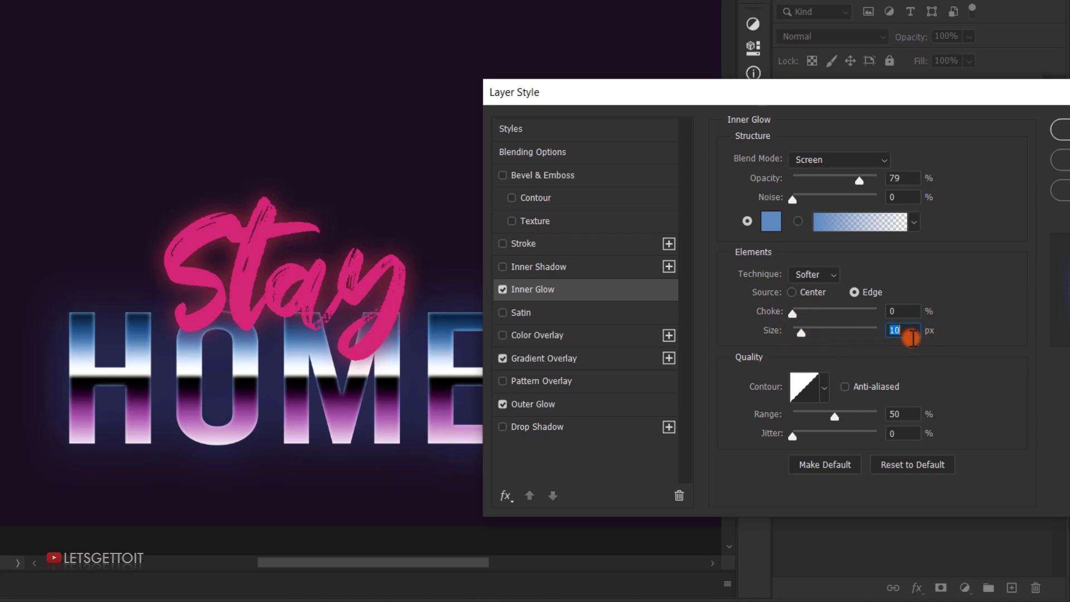
{"action": "left_click_drag", "start_coordinate": [927, 95], "coordinate": [1007, 169]}
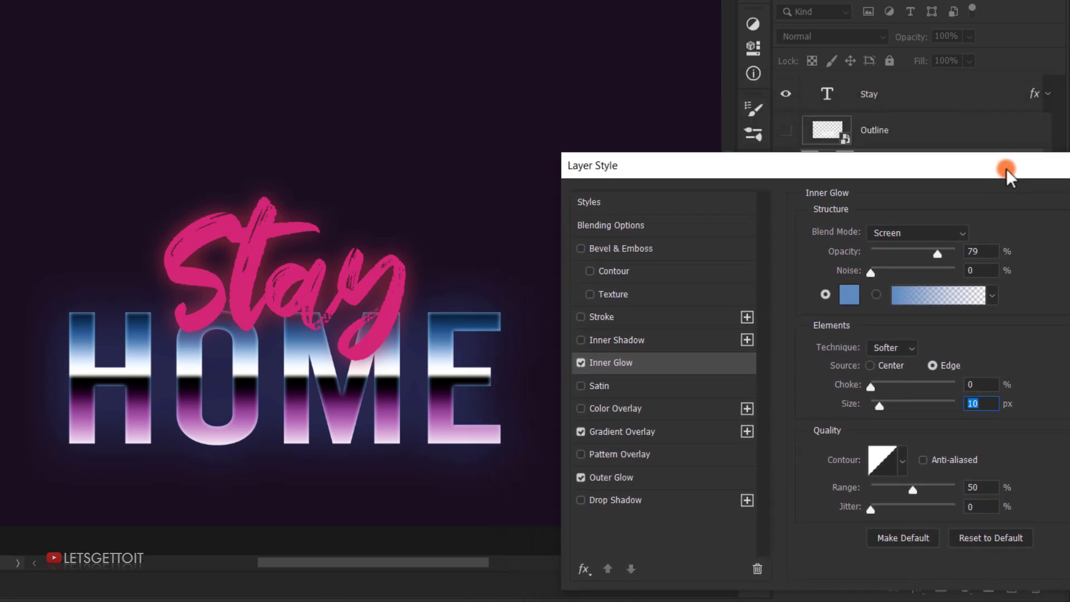
{"action": "left_click_drag", "start_coordinate": [938, 255], "coordinate": [934, 253]}
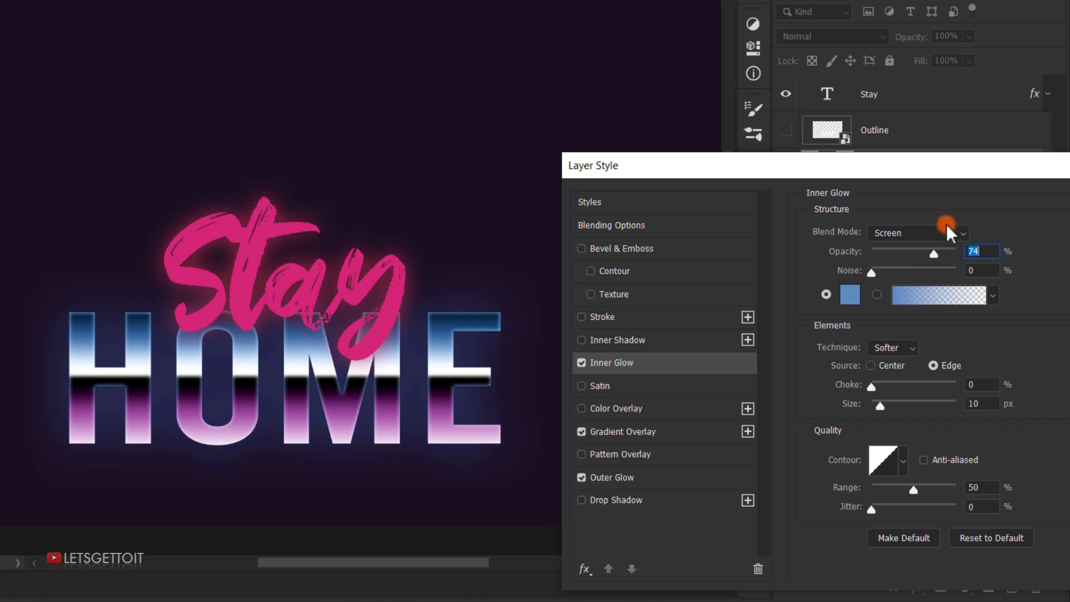
{"action": "left_click_drag", "start_coordinate": [952, 170], "coordinate": [875, 55]}
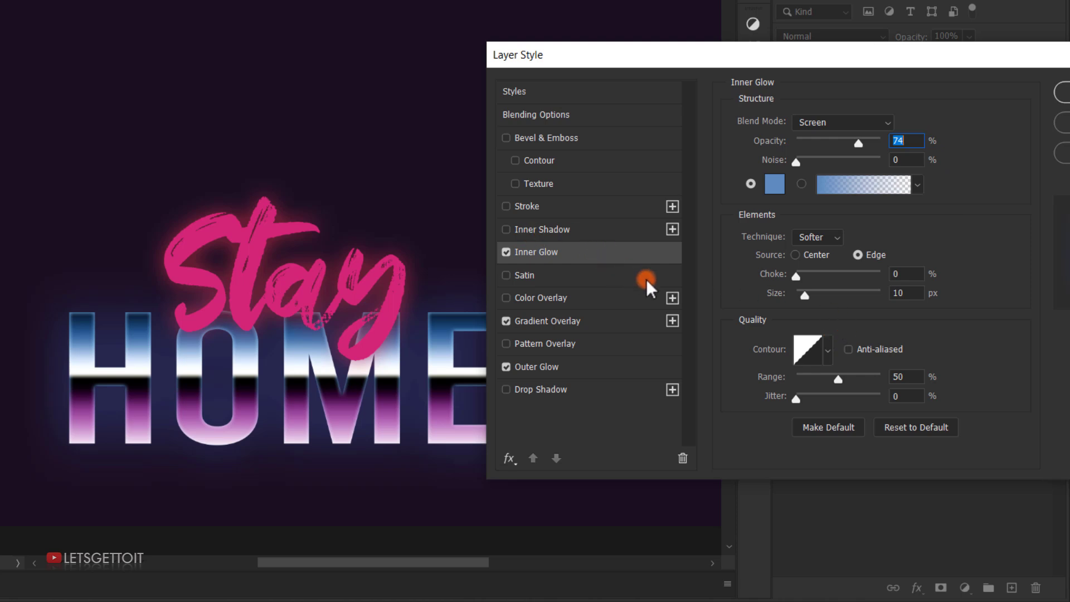
- Add a 2 px white stroke inside the HOME letters and apply the Base layer's styles
{"action": "left_click", "coordinate": [529, 208]}
{"action": "left_click_drag", "start_coordinate": [910, 120], "coordinate": [879, 113]}
{"action": "type", "text": "2"}
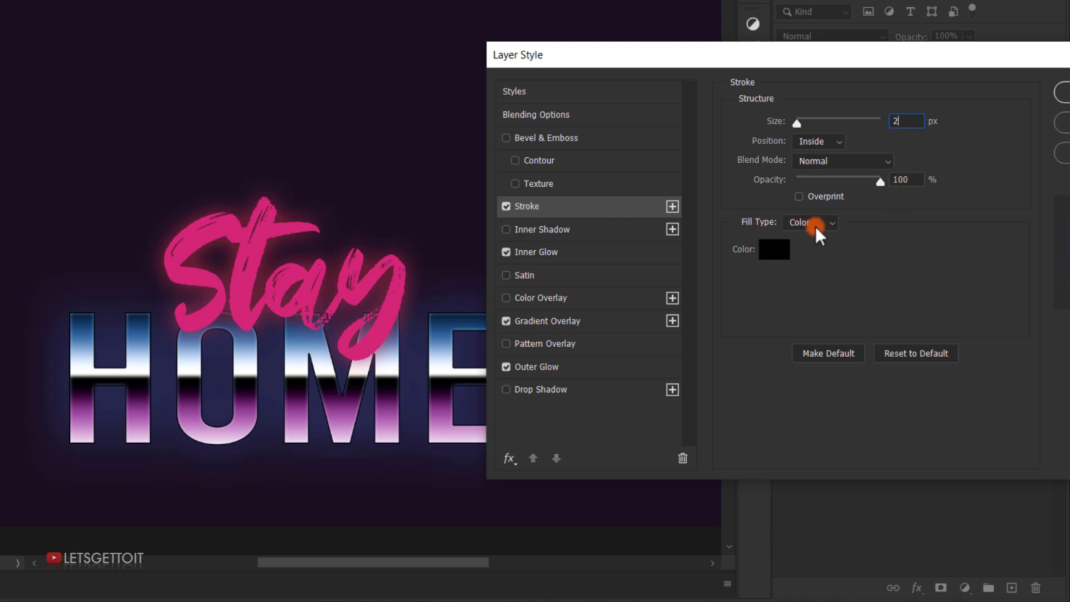
{"action": "left_click", "coordinate": [774, 249]}
{"action": "left_click_drag", "start_coordinate": [656, 281], "coordinate": [537, 169]}
{"action": "left_click", "coordinate": [957, 162]}
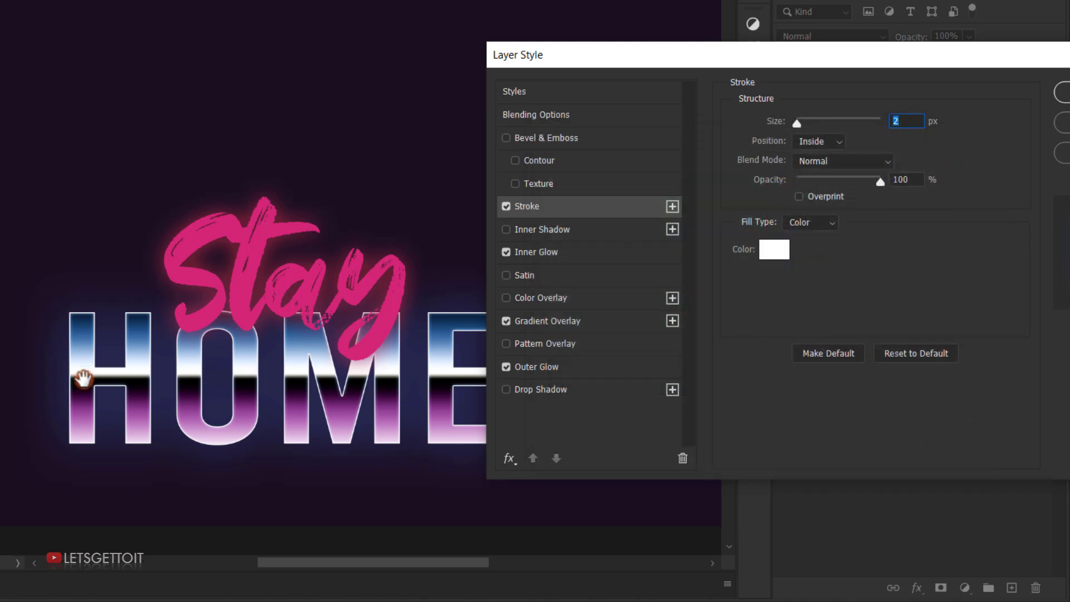
{"action": "left_click_drag", "start_coordinate": [847, 61], "coordinate": [814, 82]}
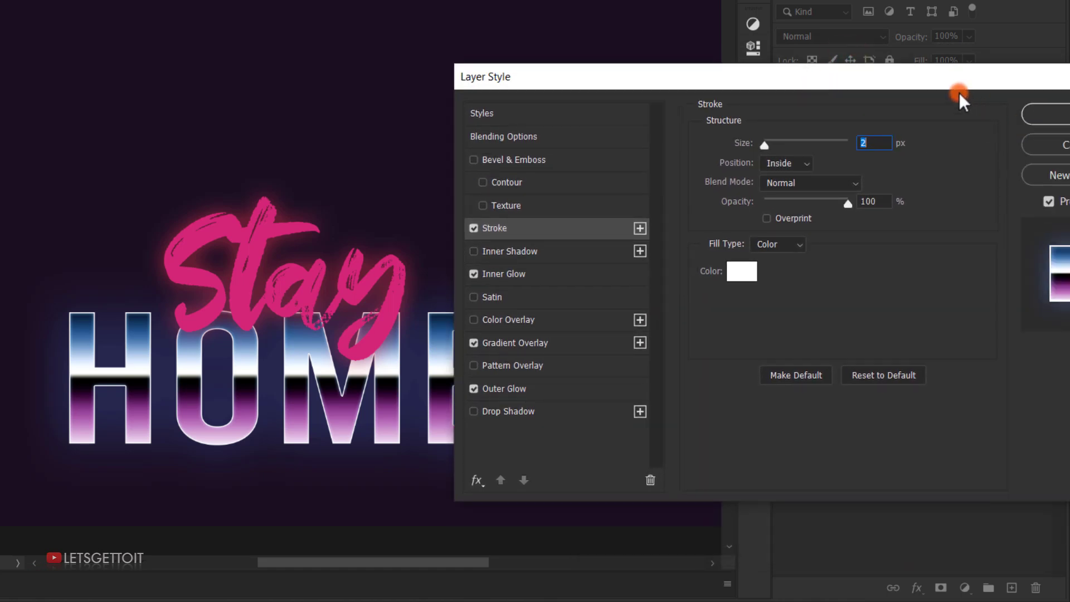
{"action": "left_click_drag", "start_coordinate": [941, 80], "coordinate": [868, 76]}
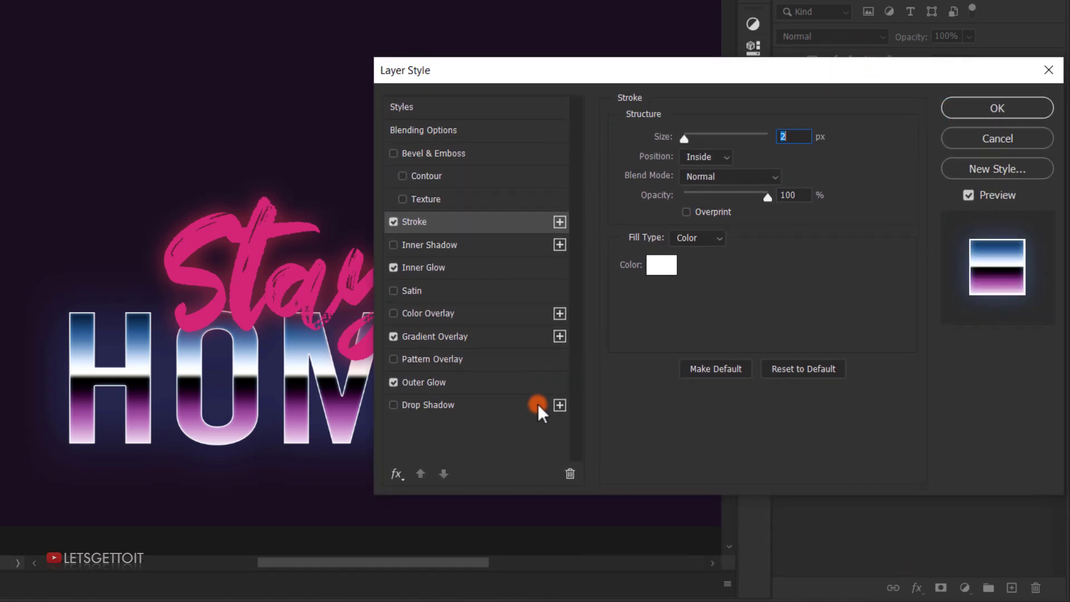
{"action": "left_click", "coordinate": [1008, 109]}
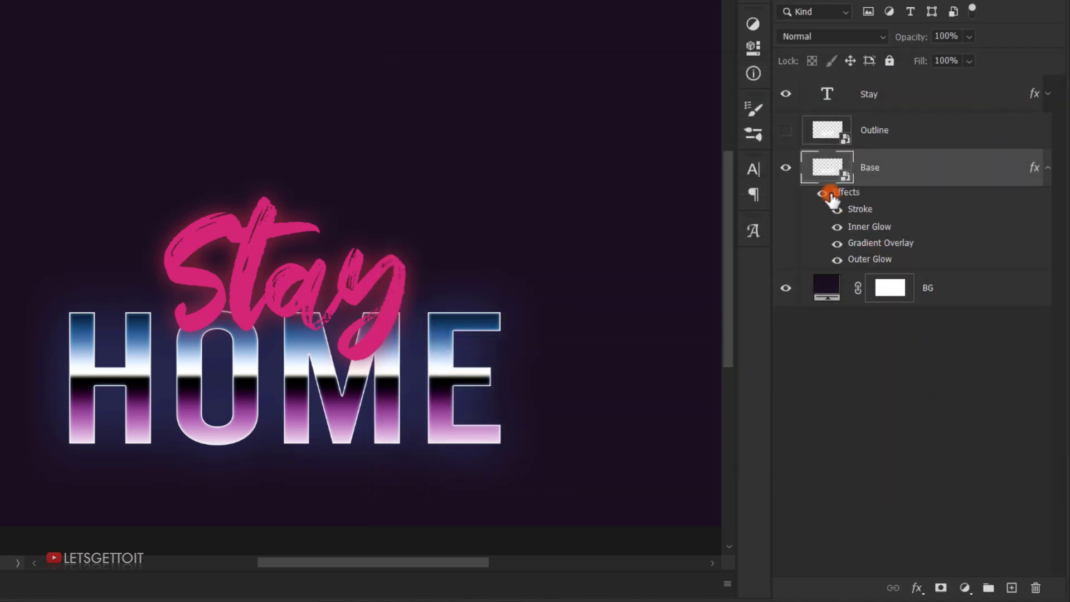
- Compare the HOME text with and without the Base layer's effects and collapse its effects list
{"action": "left_click", "coordinate": [823, 194]}
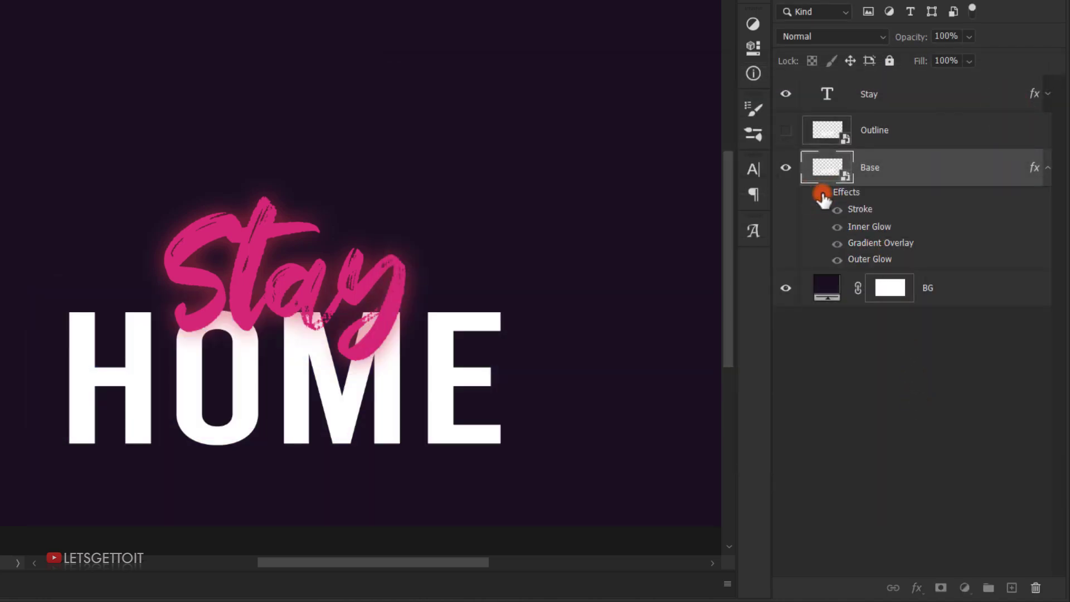
{"action": "left_click", "coordinate": [823, 194]}
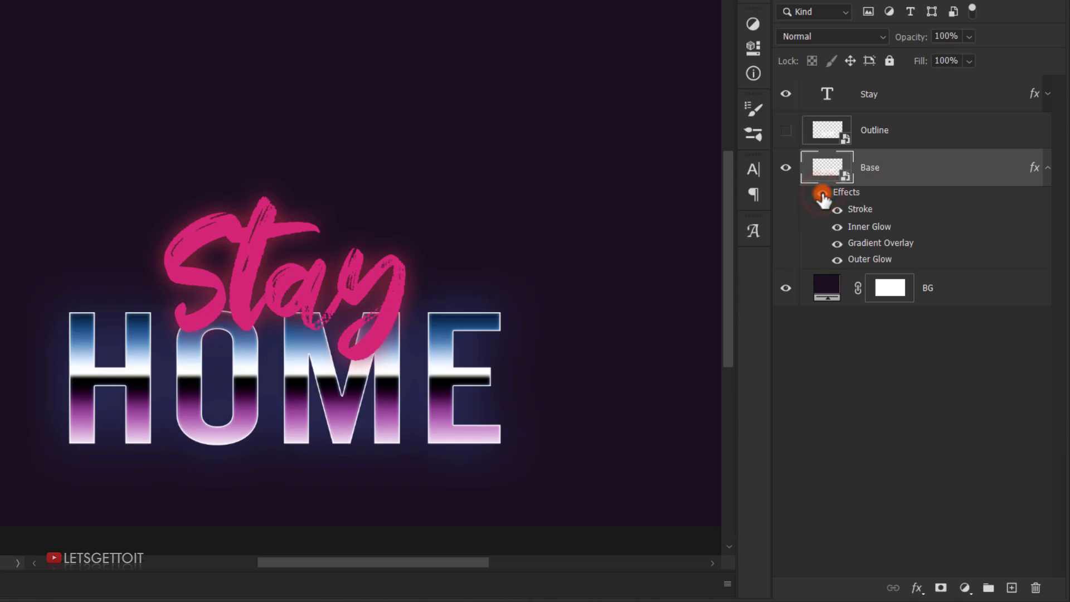
{"action": "left_click", "coordinate": [1048, 168]}
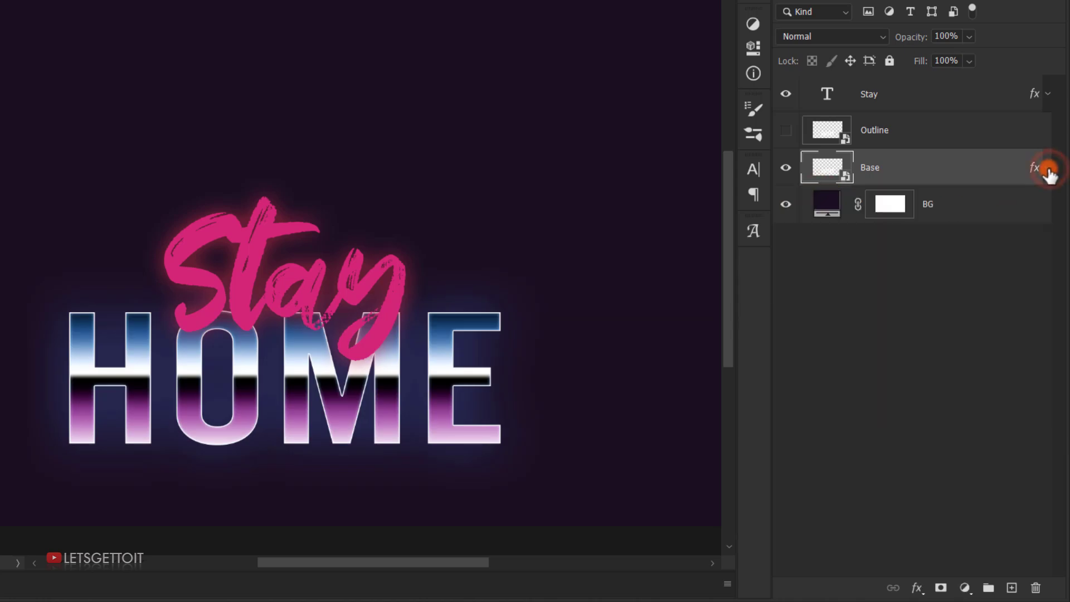
- Show the Outline layer and set its fill to 0%
{"action": "left_click", "coordinate": [898, 131]}
{"action": "left_click", "coordinate": [785, 132]}
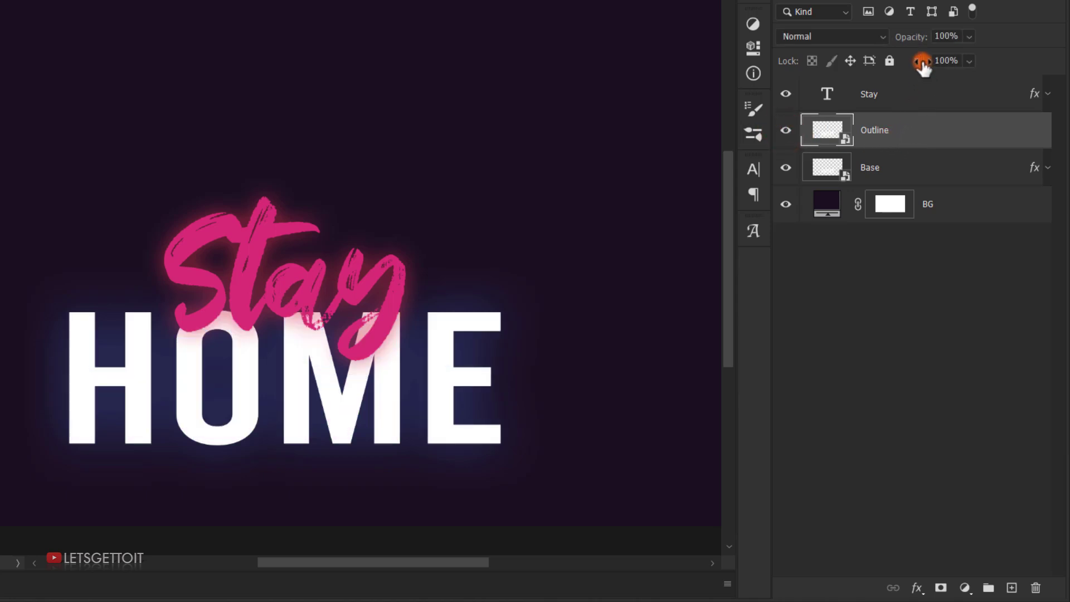
{"action": "left_click_drag", "start_coordinate": [922, 60], "coordinate": [746, 49]}
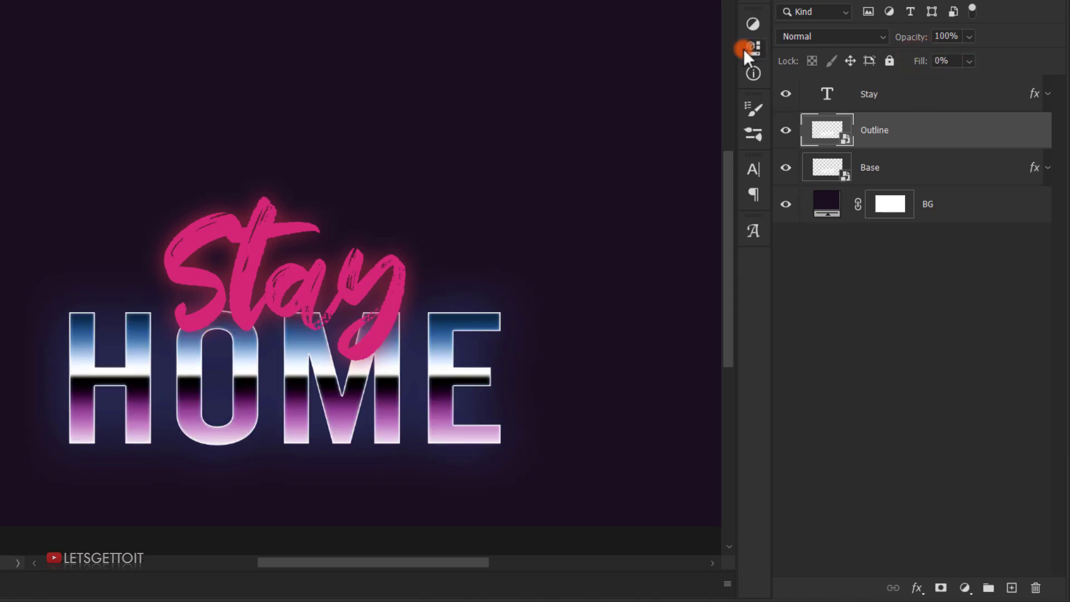
- Add a white stroke to the Outline layer, positioned outside with a size of 10 px
{"action": "double_click", "coordinate": [994, 134]}
{"action": "left_click_drag", "start_coordinate": [434, 68], "coordinate": [511, 71]}
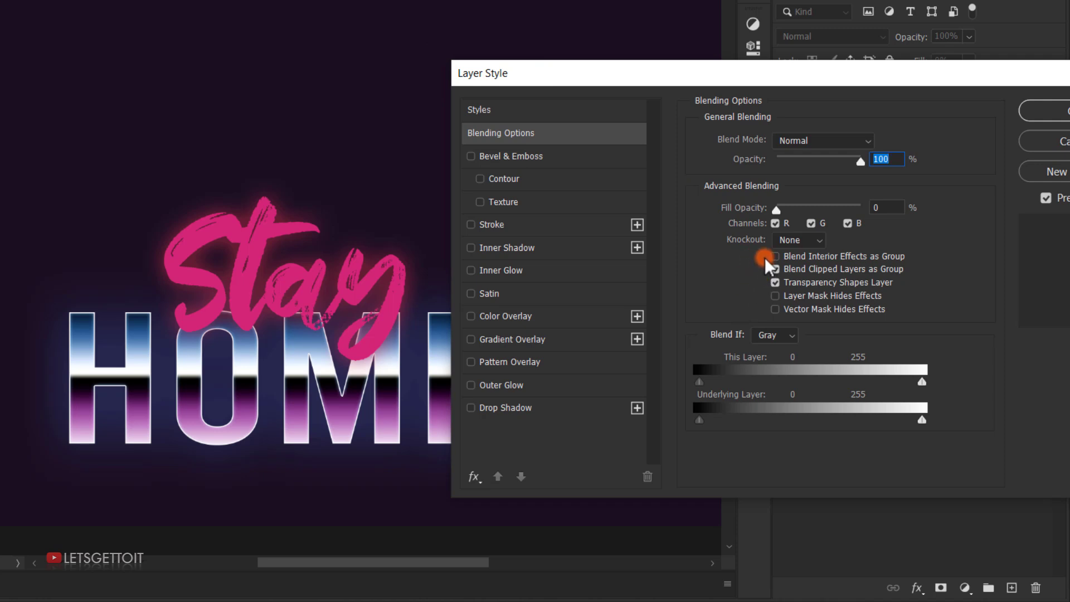
{"action": "left_click", "coordinate": [511, 224]}
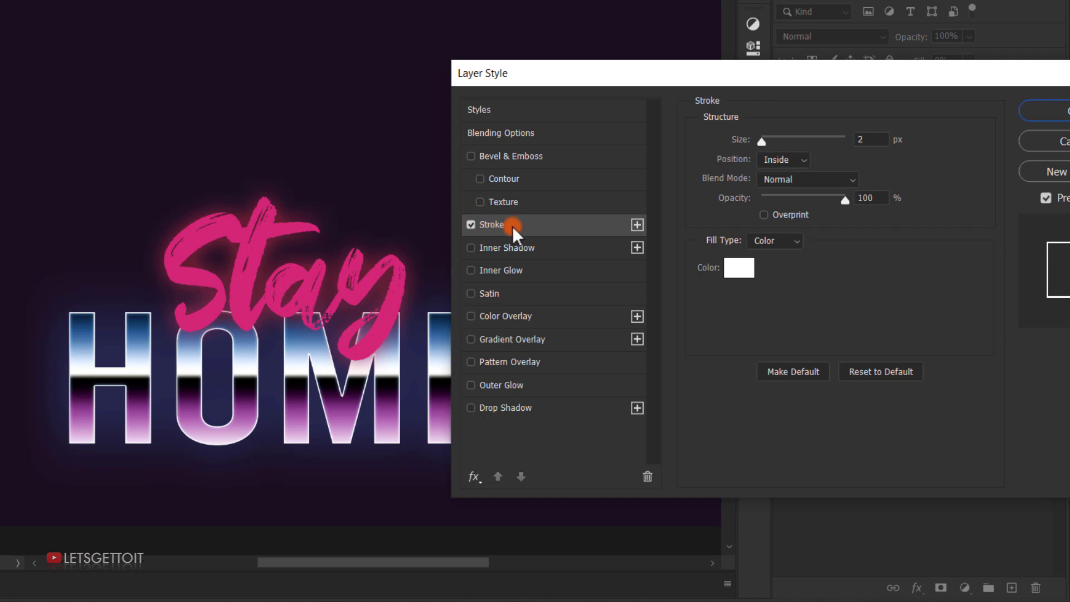
{"action": "left_click", "coordinate": [788, 158]}
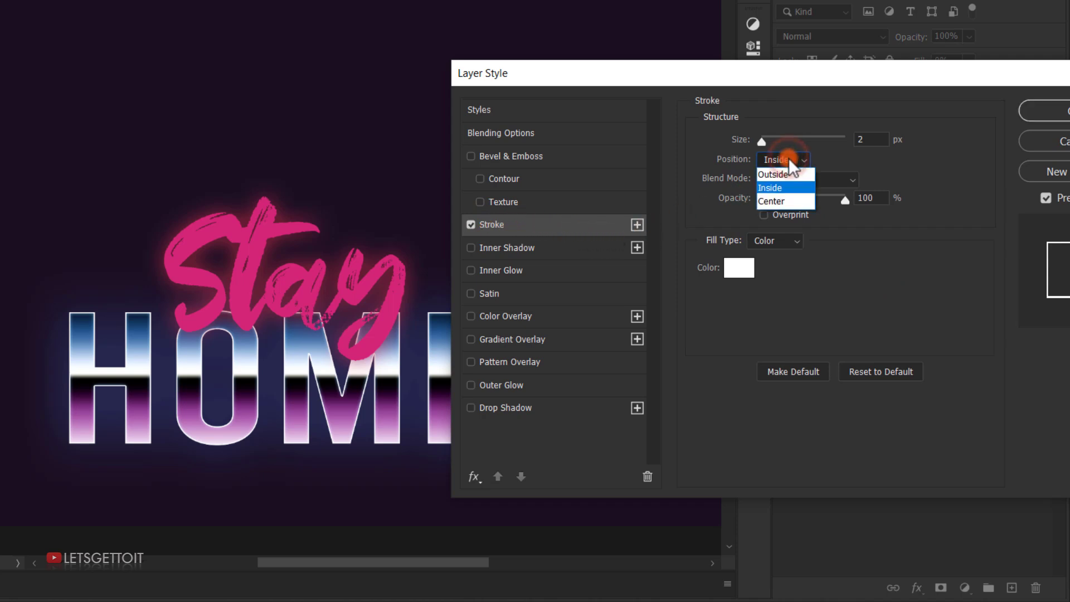
{"action": "left_click", "coordinate": [784, 170]}
{"action": "left_click", "coordinate": [880, 139]}
{"action": "type", "text": "10"}
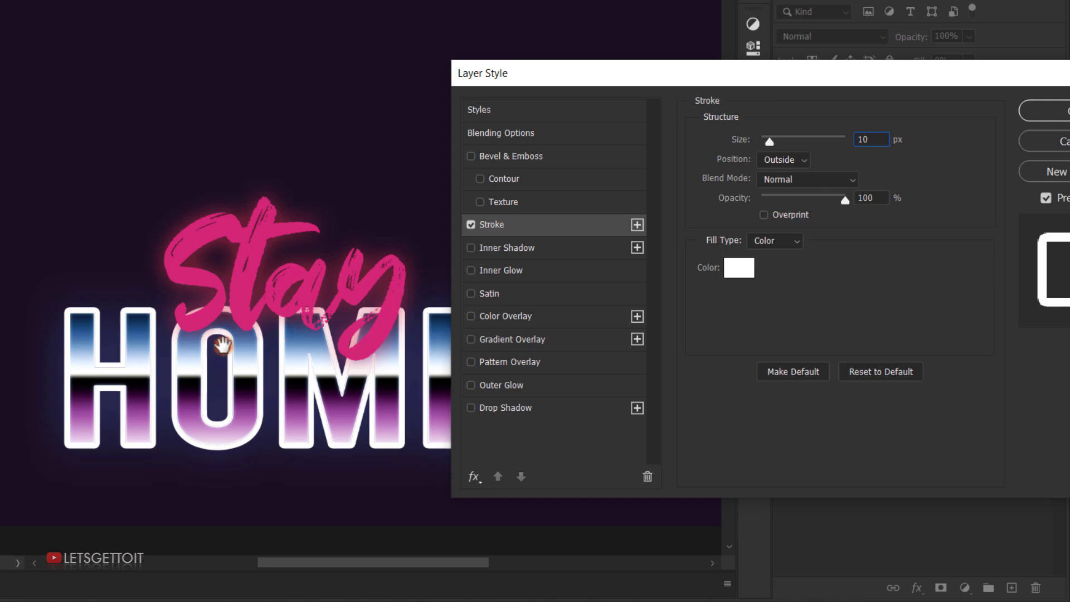
{"action": "left_click_drag", "start_coordinate": [680, 71], "coordinate": [701, 40]}
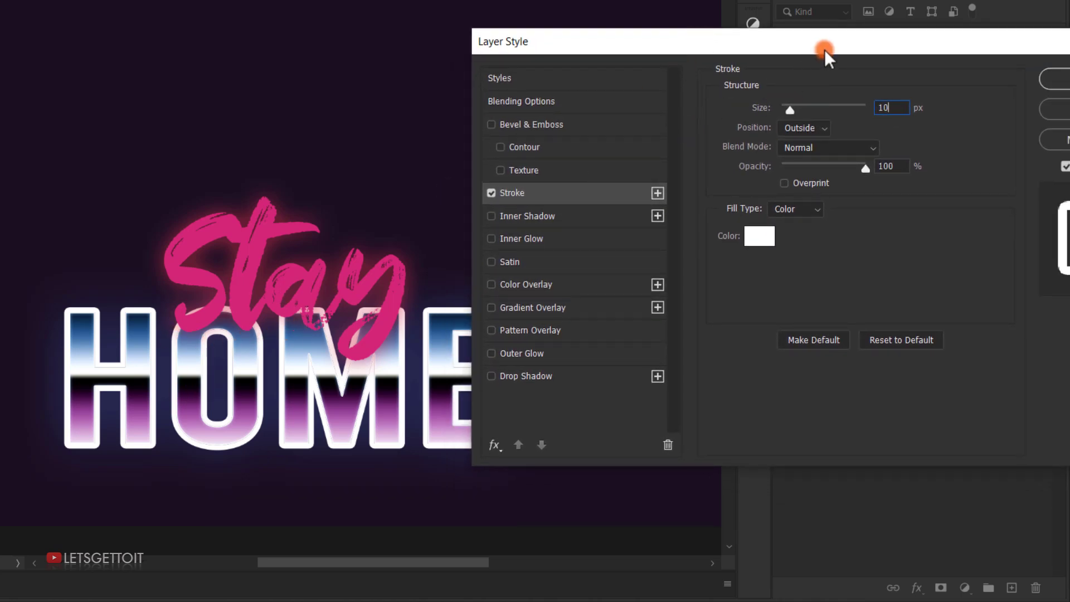
{"action": "left_click_drag", "start_coordinate": [830, 42], "coordinate": [816, 101]}
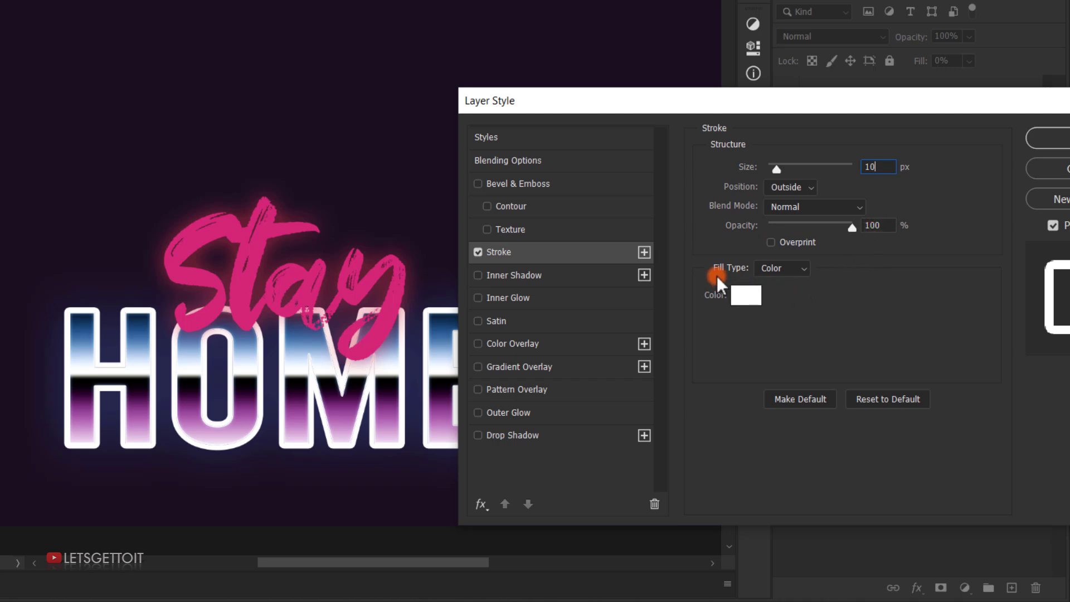
- Switch the Outline stroke's fill type to a linear gradient aligned with the layer
{"action": "left_click", "coordinate": [786, 268]}
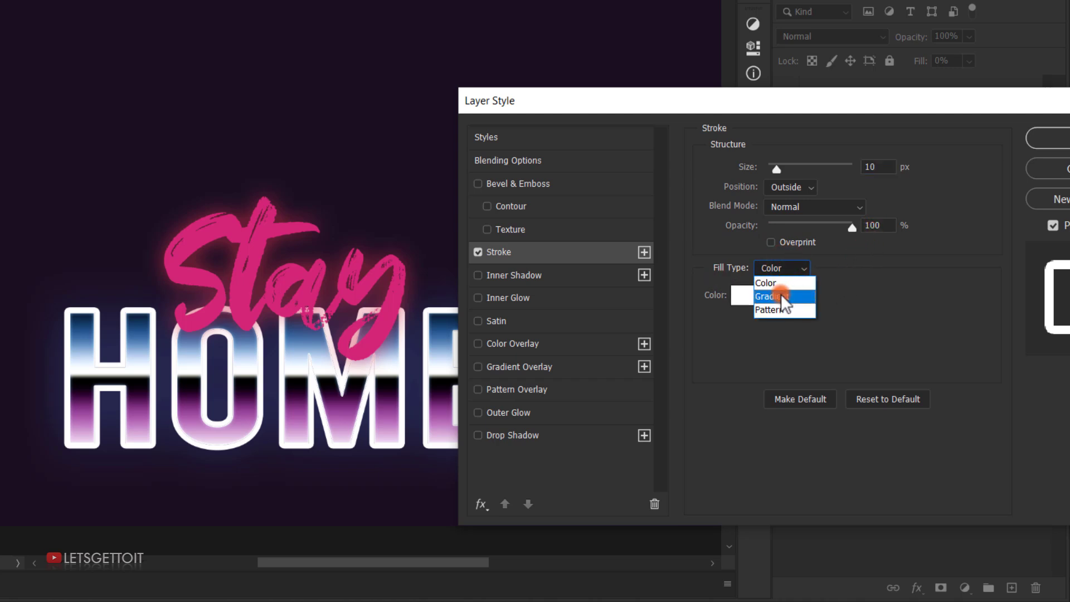
{"action": "left_click", "coordinate": [781, 293]}
{"action": "left_click", "coordinate": [868, 316]}
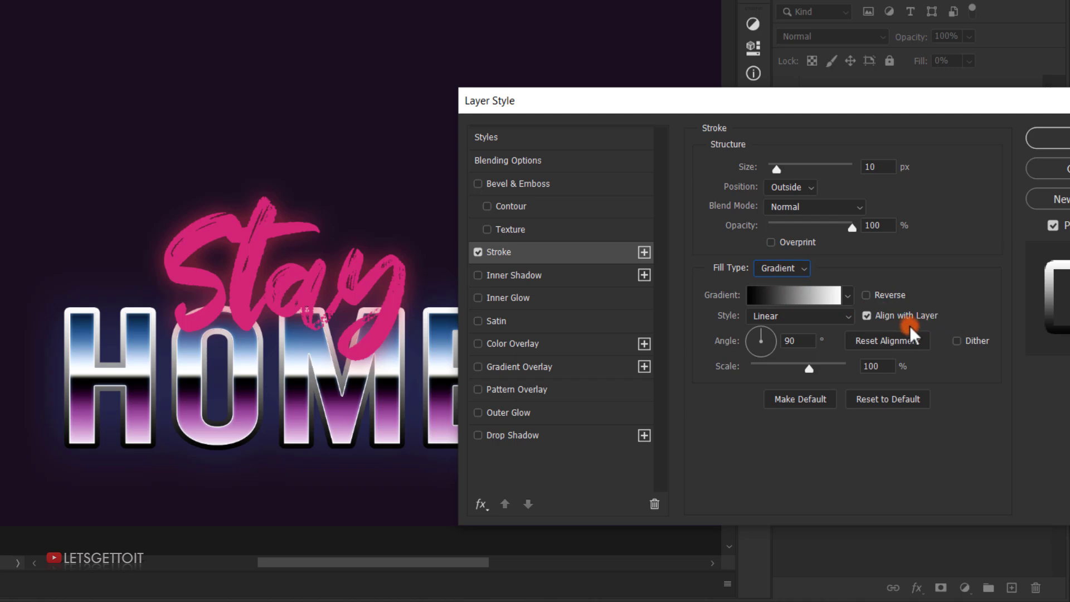
- Add four color stops spread between the stroke gradient's black and white ends, the last one at 71%
{"action": "left_click", "coordinate": [781, 294]}
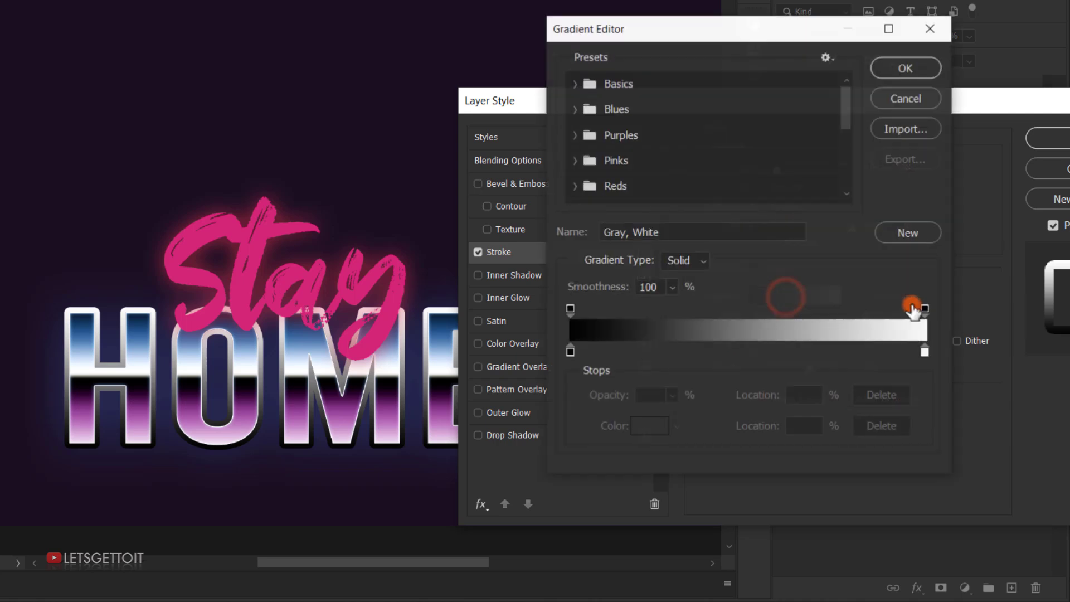
{"action": "left_click", "coordinate": [626, 353]}
{"action": "left_click", "coordinate": [700, 352]}
{"action": "left_click", "coordinate": [766, 354]}
{"action": "left_click", "coordinate": [824, 353]}
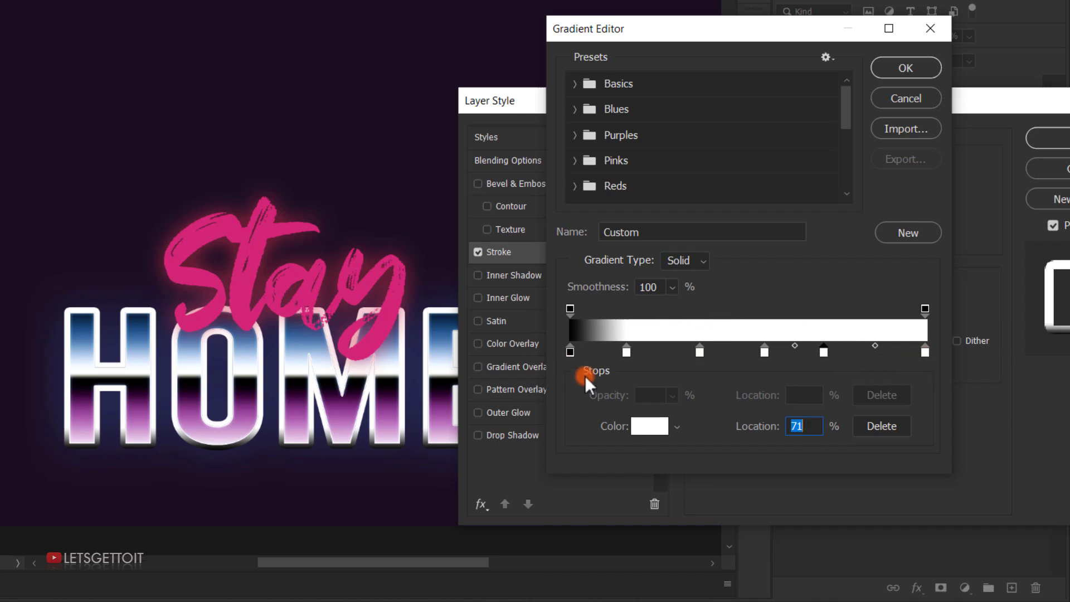
- Color the stroke gradient's first stop dark blue (#273976) and the second stop, at 16%, crimson (#cb2d5e)
{"action": "double_click", "coordinate": [571, 352]}
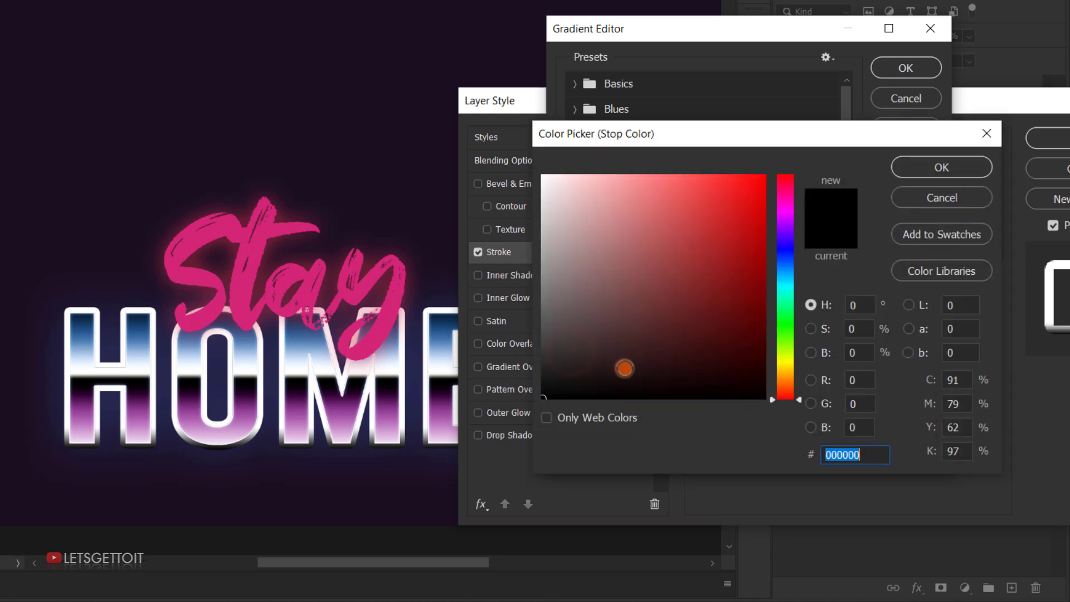
{"action": "mouse_move", "coordinate": [787, 243]}
{"action": "left_mouse_down"}
{"action": "mouse_move", "coordinate": [785, 229]}
{"action": "mouse_move", "coordinate": [783, 258]}
{"action": "left_mouse_up"}
{"action": "left_click_drag", "start_coordinate": [697, 284], "coordinate": [692, 295]}
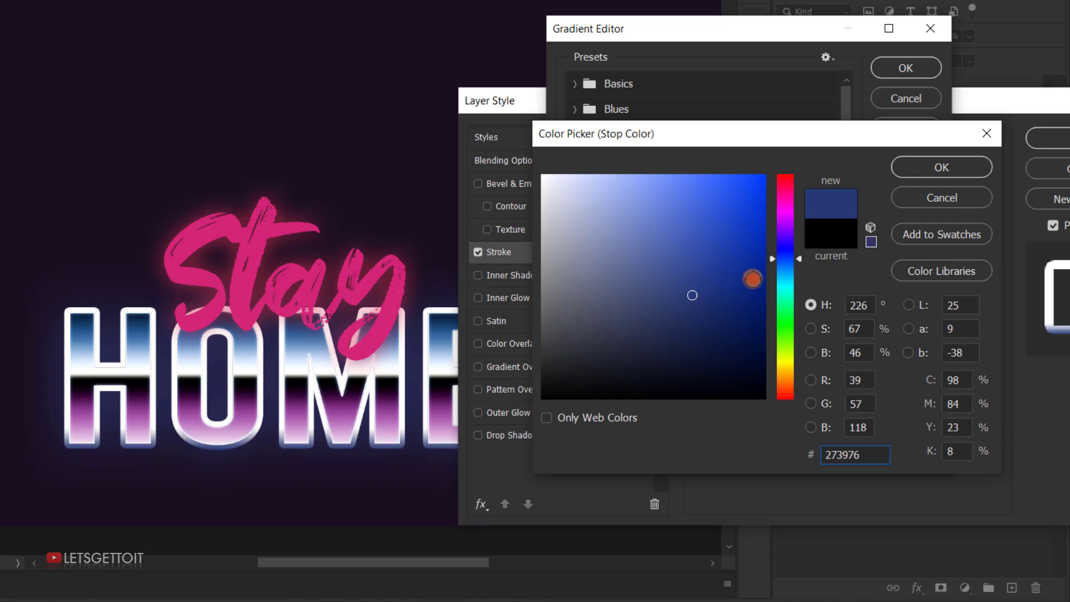
{"action": "left_click", "coordinate": [943, 169]}
{"action": "double_click", "coordinate": [624, 349]}
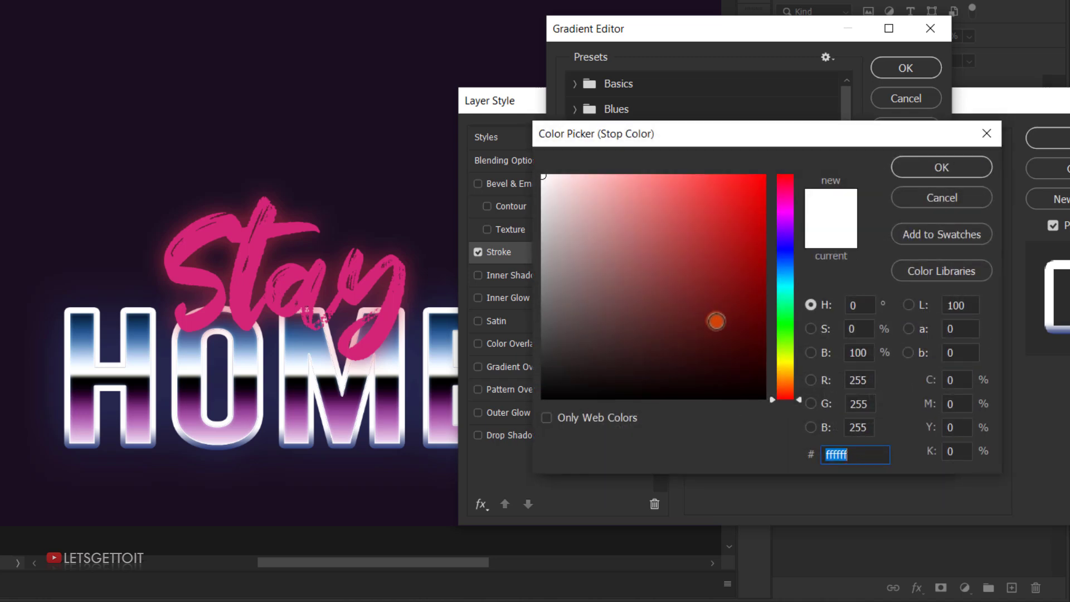
{"action": "mouse_move", "coordinate": [787, 192]}
{"action": "left_mouse_down"}
{"action": "mouse_move", "coordinate": [734, 198]}
{"action": "mouse_move", "coordinate": [715, 220]}
{"action": "left_mouse_up"}
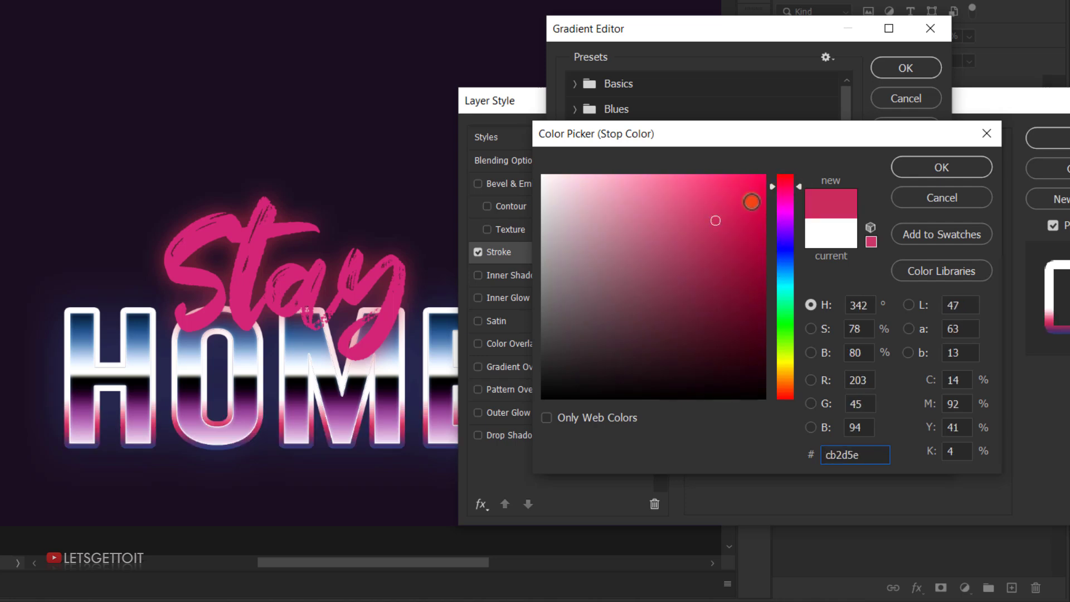
{"action": "left_click", "coordinate": [950, 169]}
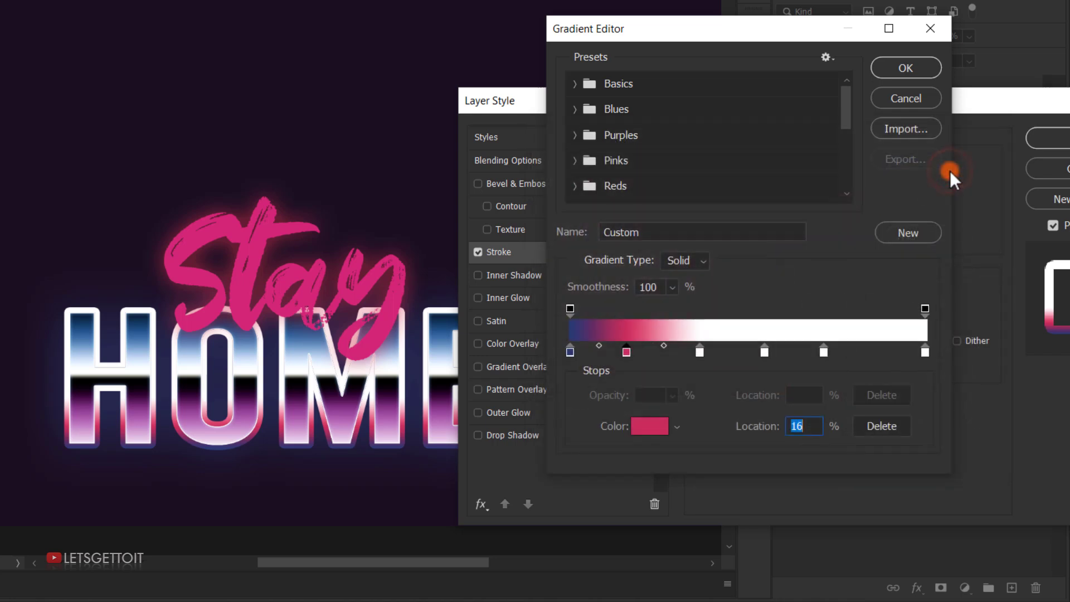
- Change the third stop of the stroke gradient to medium blue (#4480c4)
{"action": "double_click", "coordinate": [700, 352]}
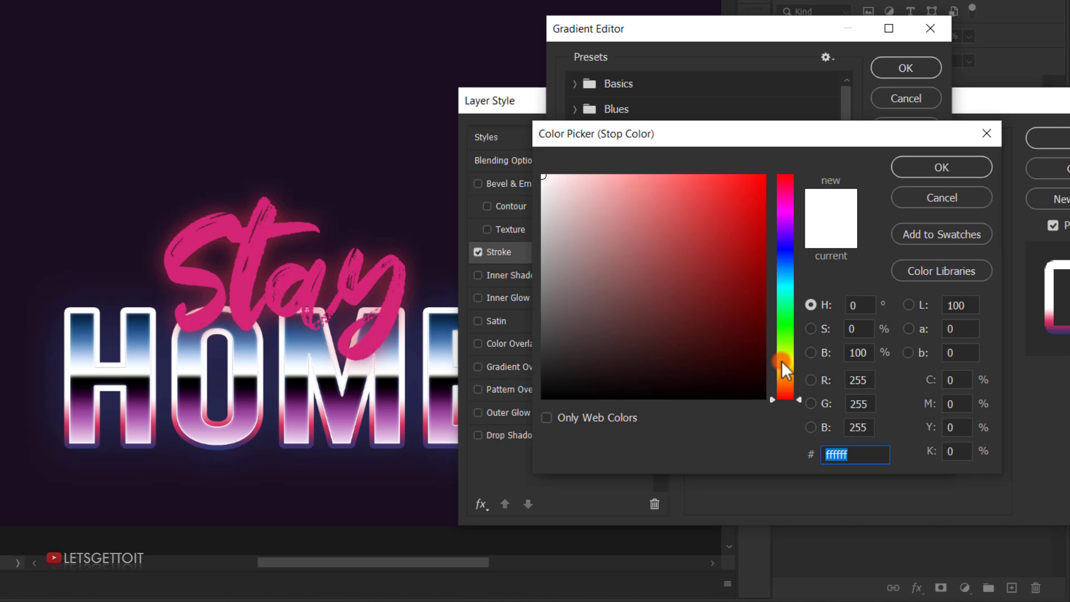
{"action": "left_click_drag", "start_coordinate": [798, 259], "coordinate": [783, 269]}
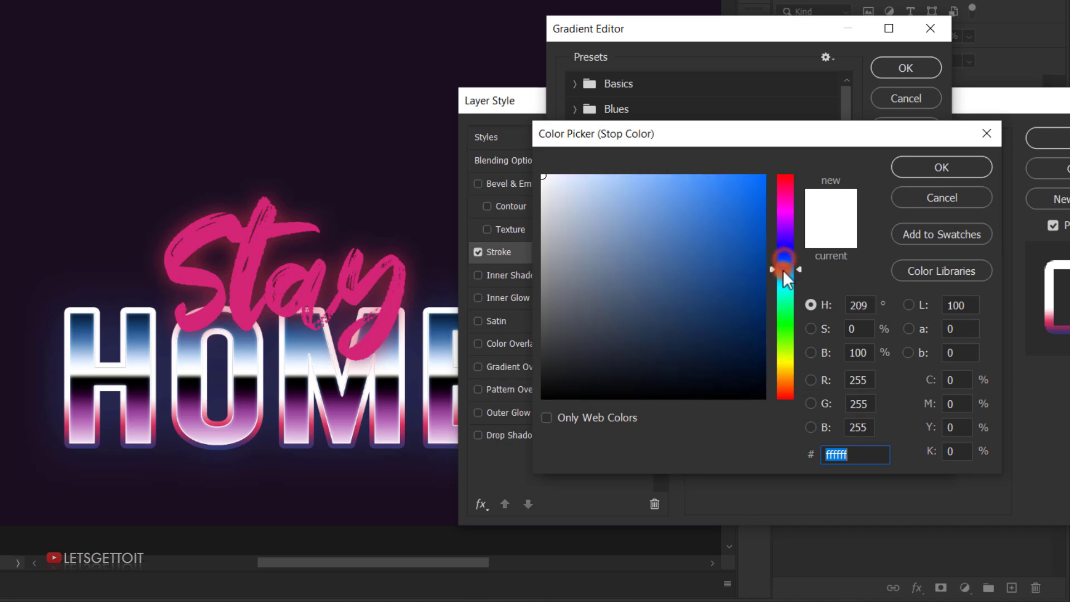
{"action": "left_click", "coordinate": [690, 239]}
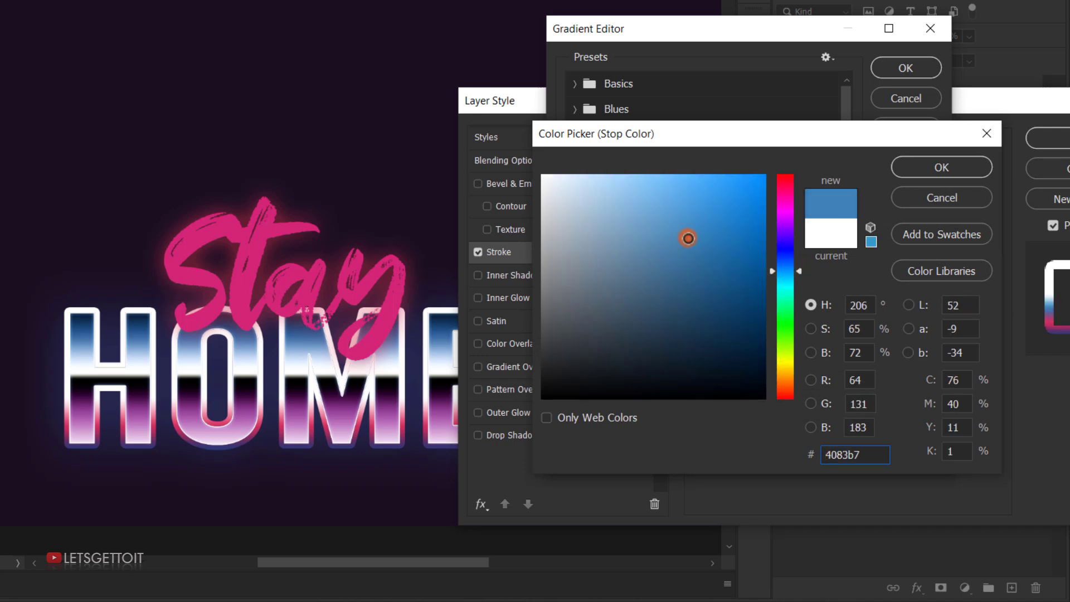
{"action": "left_click_drag", "start_coordinate": [794, 271], "coordinate": [794, 268]}
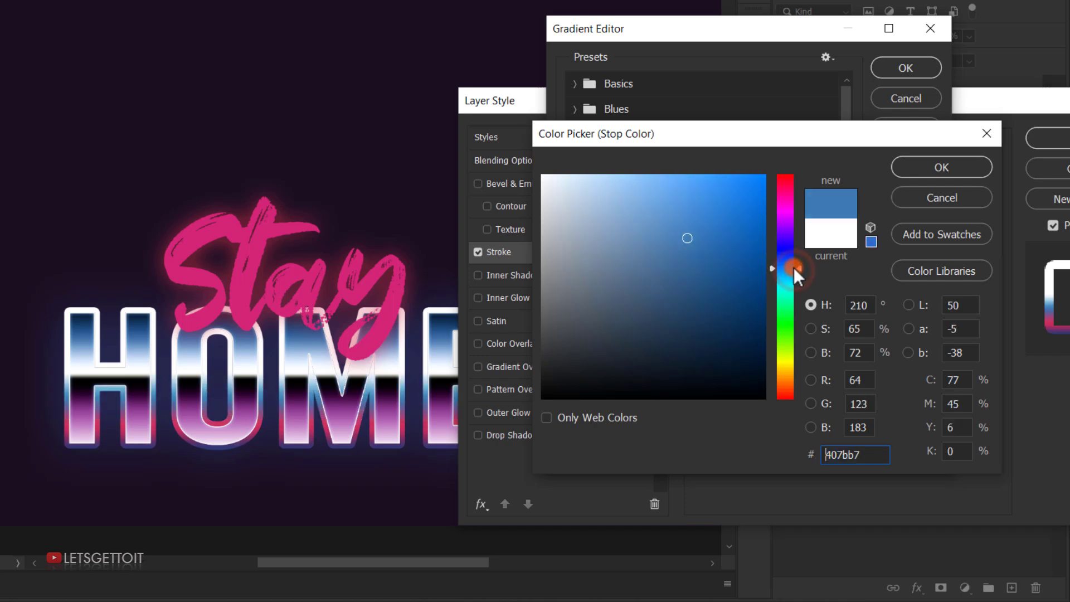
{"action": "left_click", "coordinate": [688, 226]}
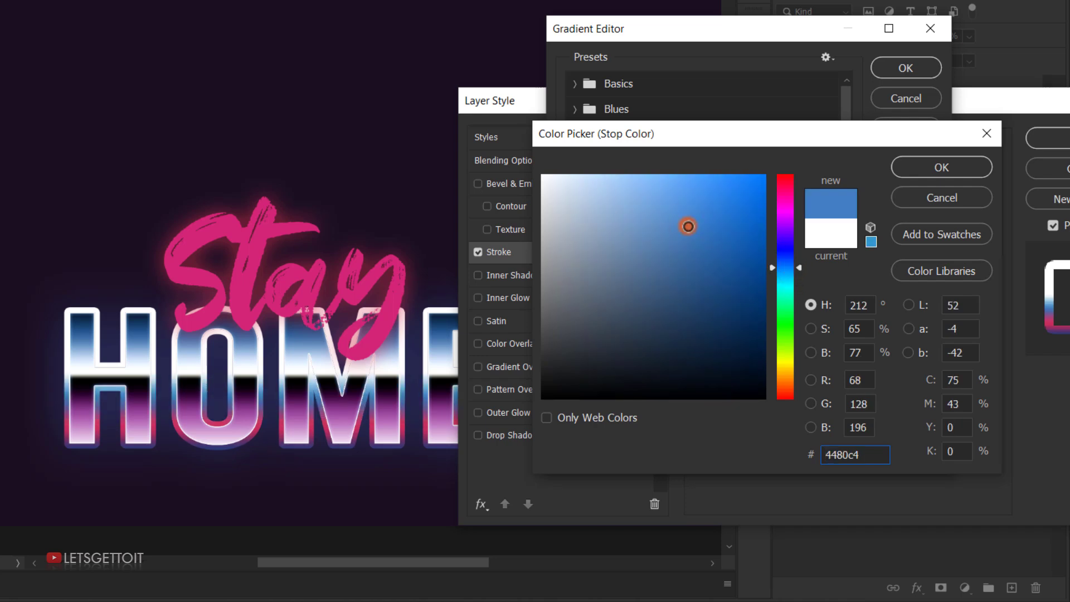
{"action": "left_click", "coordinate": [920, 169]}
- Change the fourth gradient stop, at 55%, to bright purple (#be3dda)
{"action": "left_click", "coordinate": [767, 355]}
{"action": "double_click", "coordinate": [765, 352]}
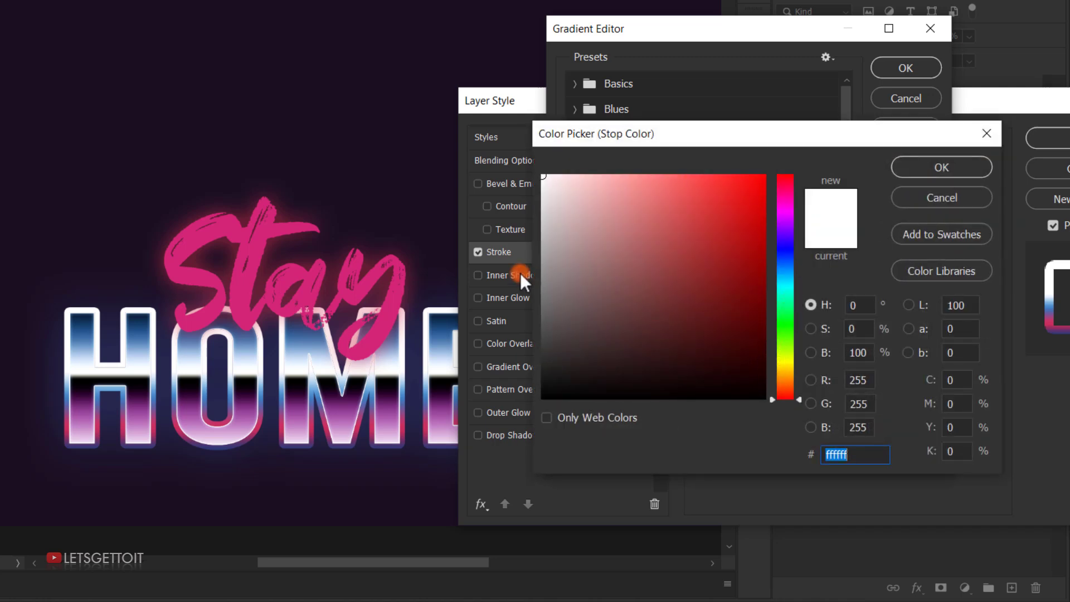
{"action": "left_click", "coordinate": [373, 278]}
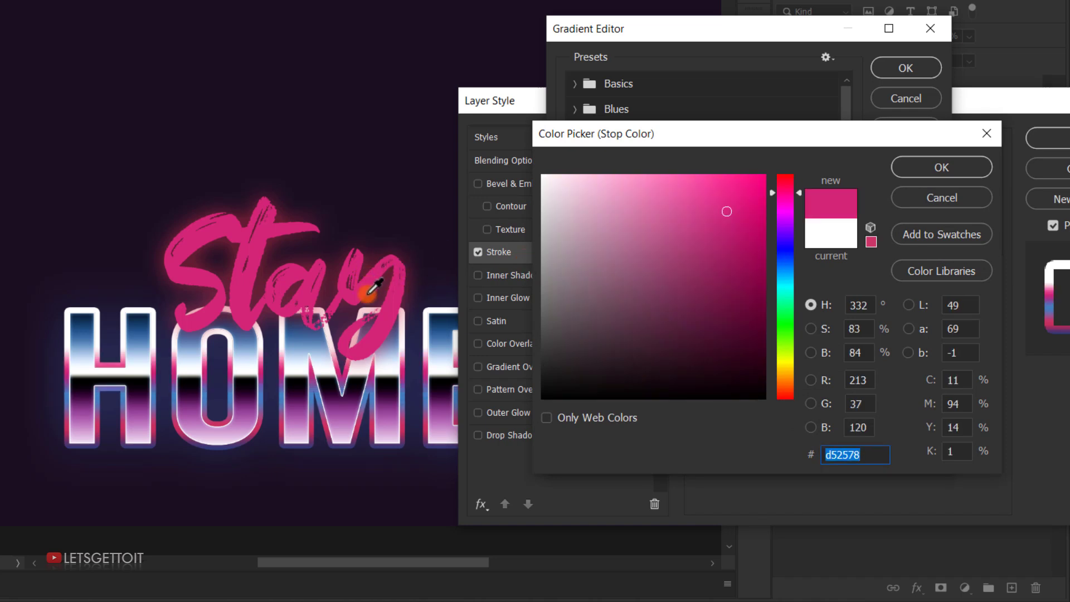
{"action": "left_click", "coordinate": [800, 195]}
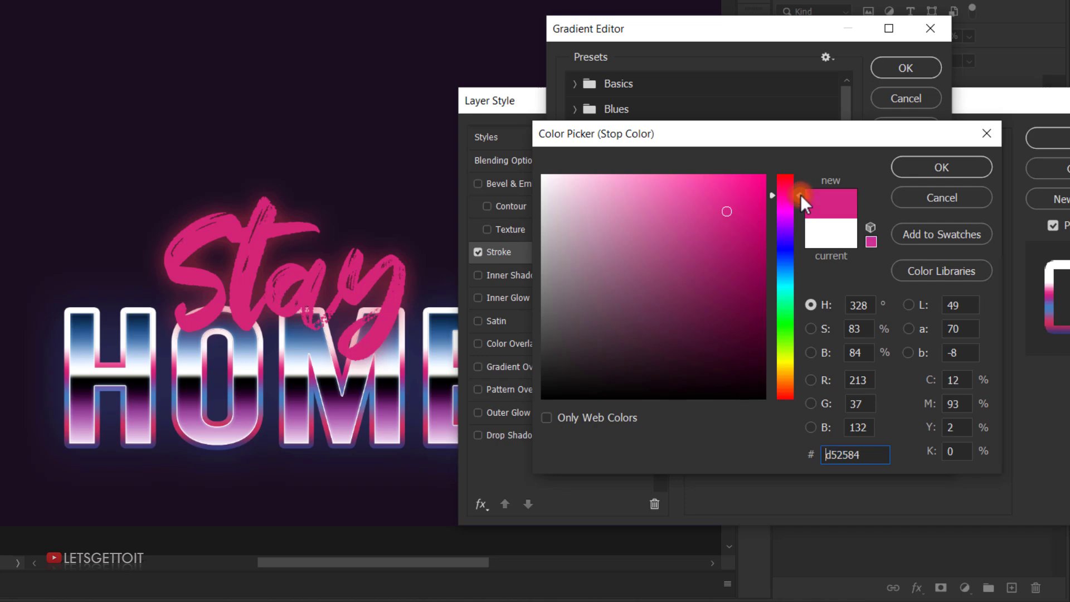
{"action": "left_click_drag", "start_coordinate": [798, 196], "coordinate": [794, 197]}
{"action": "left_click_drag", "start_coordinate": [728, 216], "coordinate": [726, 224]}
{"action": "left_click", "coordinate": [795, 200]}
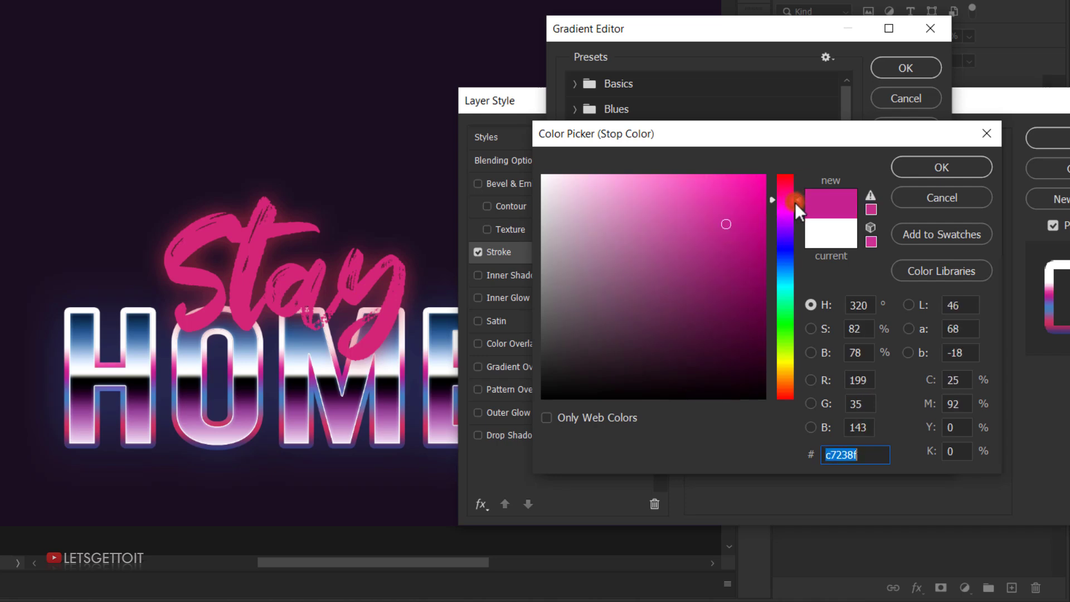
{"action": "left_click_drag", "start_coordinate": [792, 209], "coordinate": [792, 219]}
{"action": "mouse_move", "coordinate": [709, 237]}
{"action": "left_mouse_down"}
{"action": "mouse_move", "coordinate": [681, 230]}
{"action": "mouse_move", "coordinate": [714, 212]}
{"action": "left_mouse_up"}
{"action": "left_click", "coordinate": [680, 229]}
{"action": "left_click", "coordinate": [792, 218]}
{"action": "left_click_drag", "start_coordinate": [792, 217], "coordinate": [791, 218]}
{"action": "left_click", "coordinate": [702, 207]}
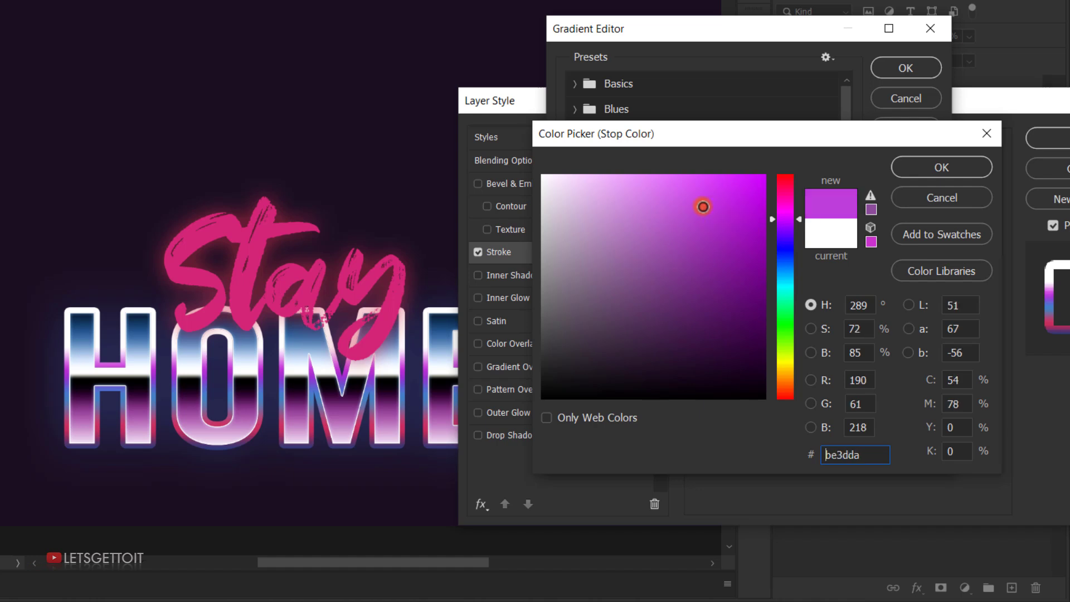
{"action": "left_click", "coordinate": [954, 170]}
- Change the fifth gradient stop, at 71%, to bright blue (#1b85c8)
{"action": "left_click", "coordinate": [824, 350]}
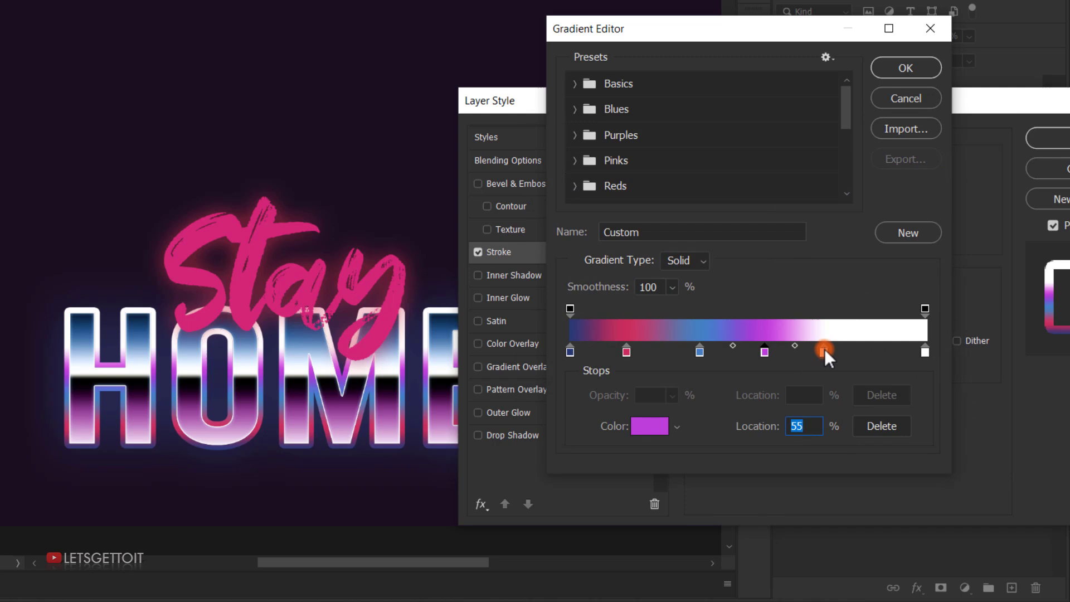
{"action": "double_click", "coordinate": [824, 349]}
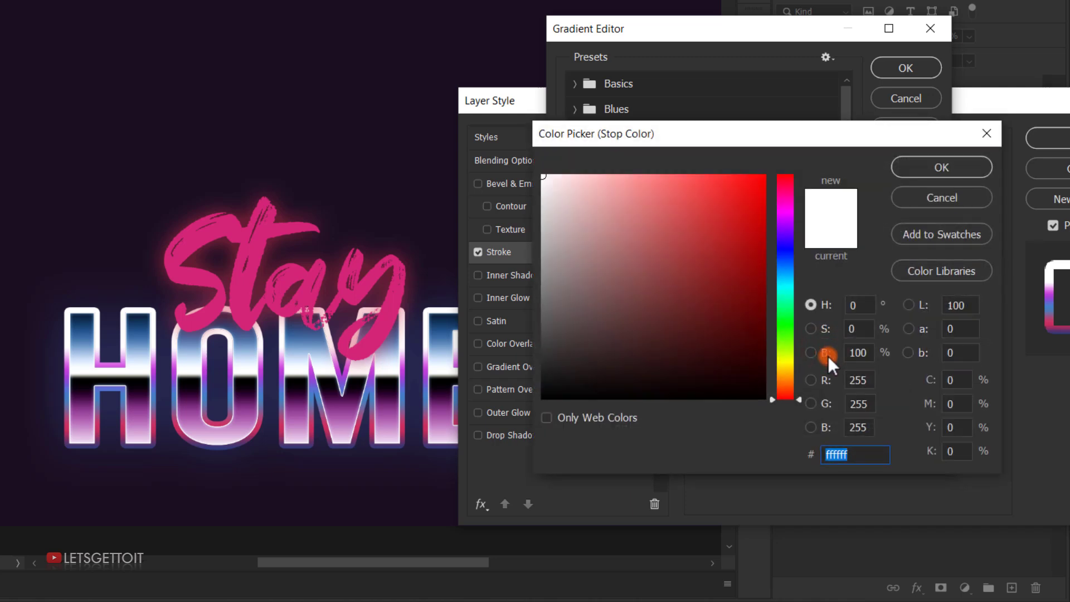
{"action": "left_click_drag", "start_coordinate": [801, 292], "coordinate": [792, 271]}
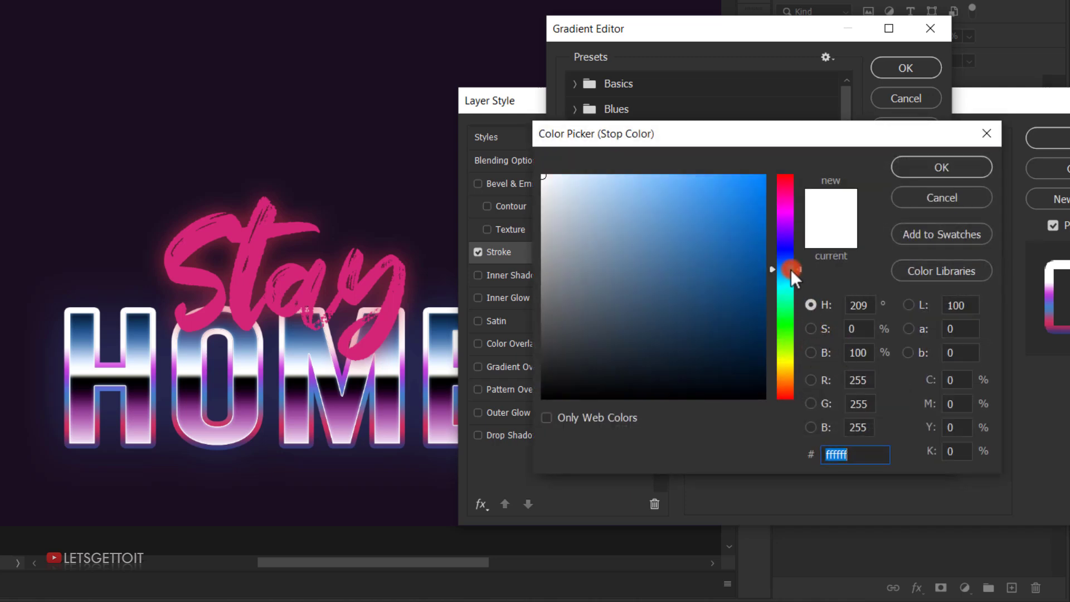
{"action": "left_click", "coordinate": [736, 224]}
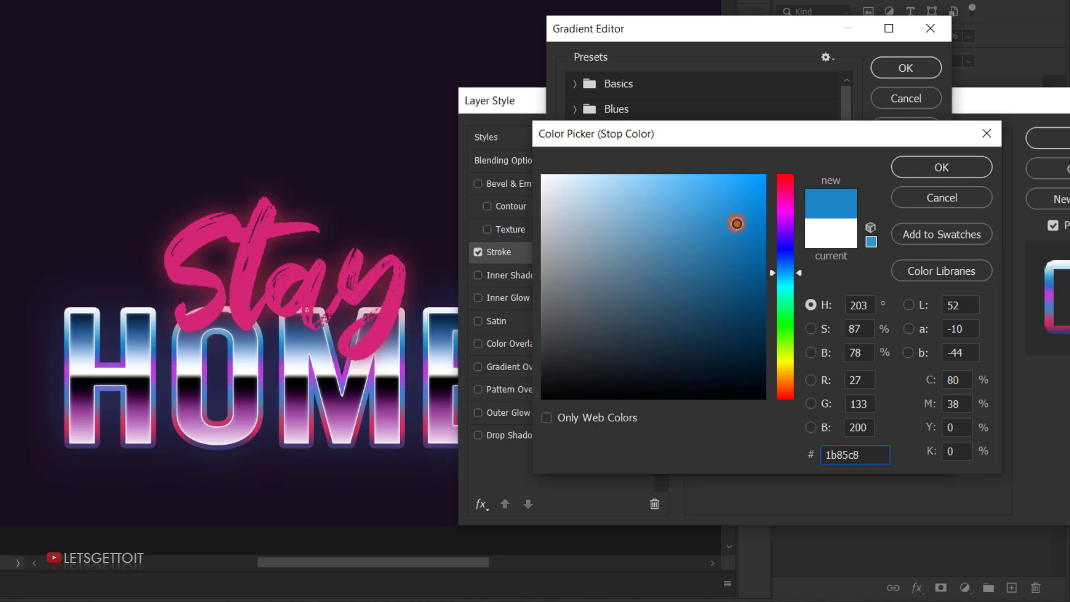
{"action": "left_click", "coordinate": [975, 168]}
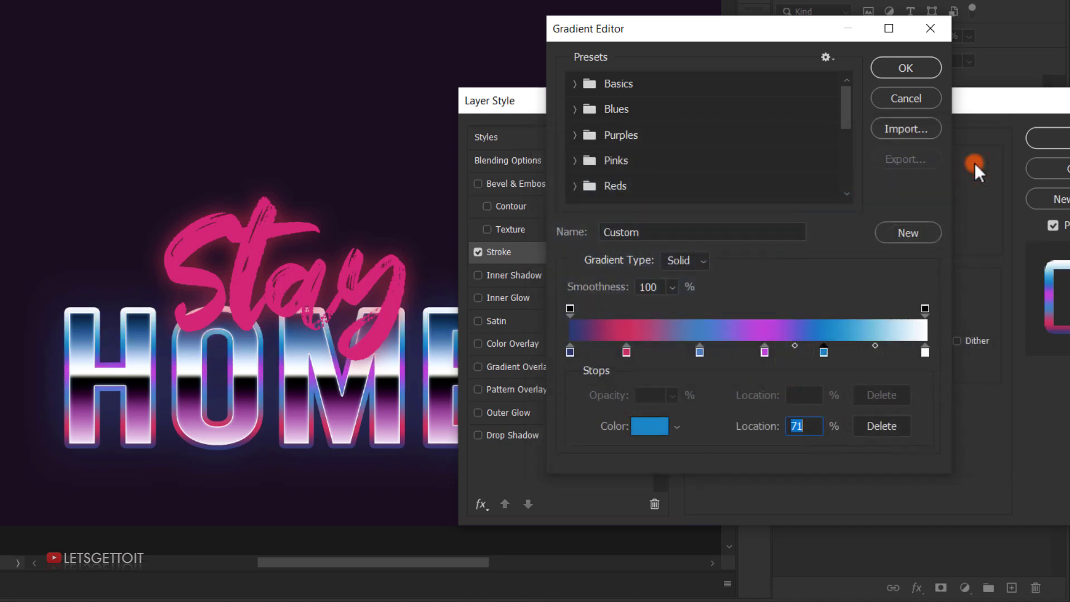
- Change the gradient's white end stop to deep navy blue (#1e2d5f)
{"action": "double_click", "coordinate": [924, 351]}
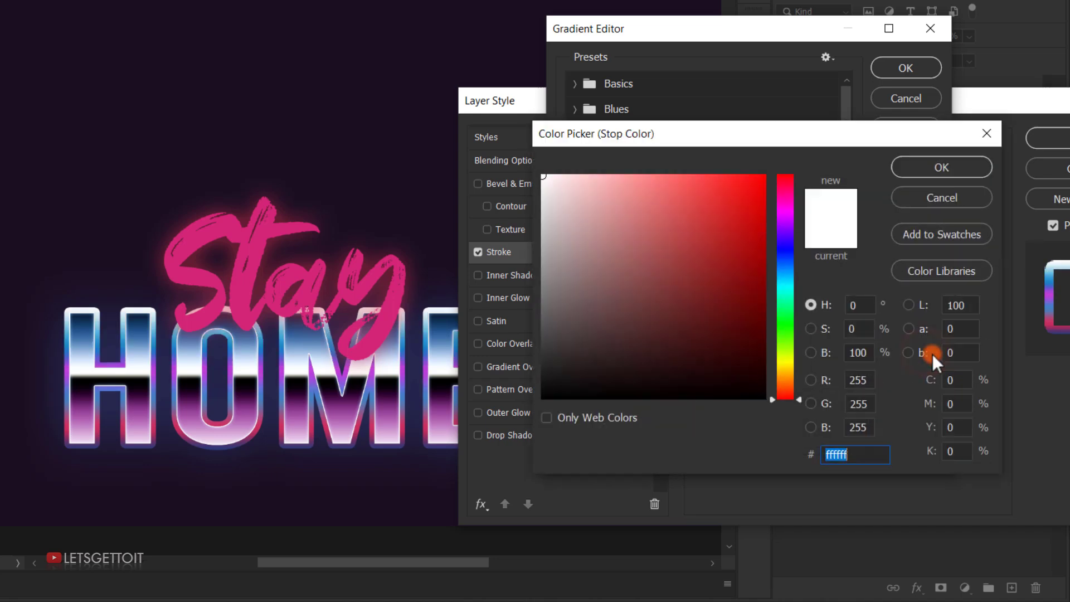
{"action": "left_click_drag", "start_coordinate": [796, 295], "coordinate": [734, 311]}
{"action": "left_click", "coordinate": [694, 315]}
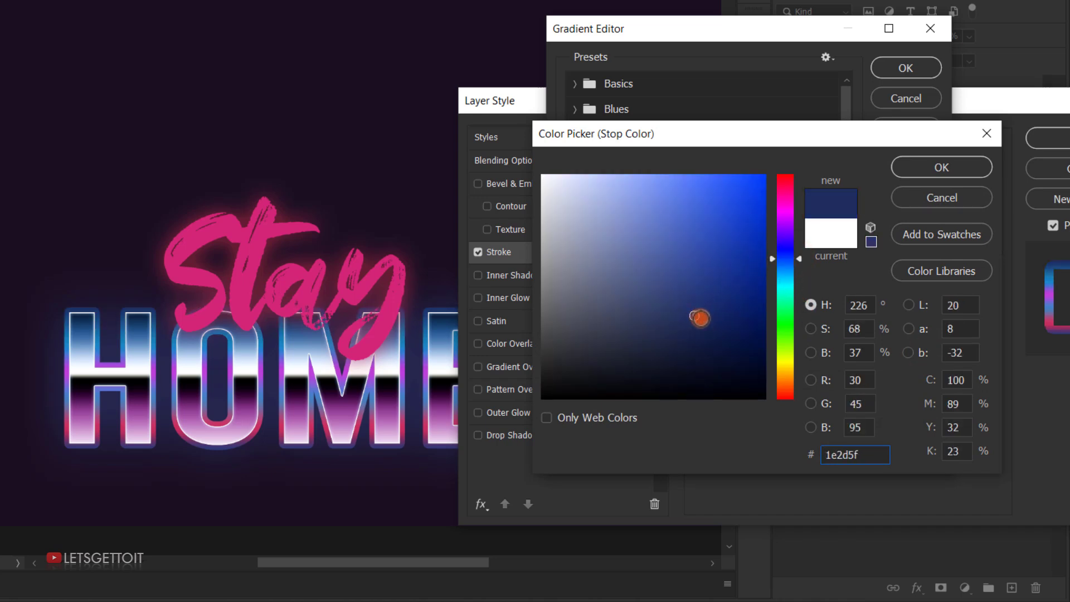
{"action": "left_click", "coordinate": [922, 168]}
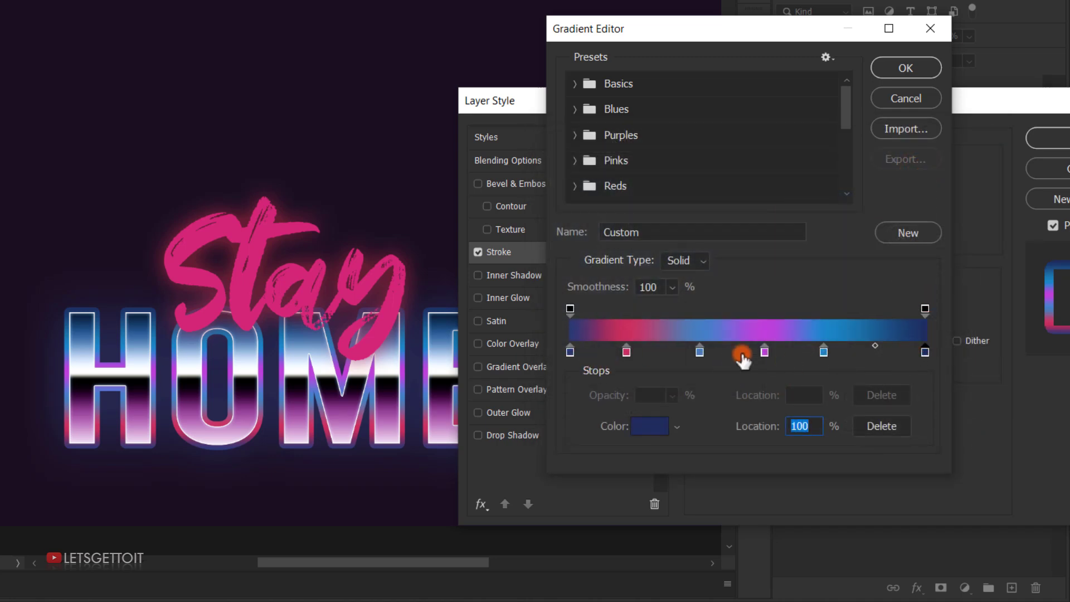
- Space the four inner stops evenly along the gradient, with the crimson one at 20% and the bright blue one at 80%, and accept the gradient
{"action": "left_click_drag", "start_coordinate": [822, 351], "coordinate": [844, 353]}
{"action": "left_click_drag", "start_coordinate": [766, 353], "coordinate": [776, 353]}
{"action": "left_click_drag", "start_coordinate": [700, 351], "coordinate": [707, 352]}
{"action": "left_click_drag", "start_coordinate": [627, 352], "coordinate": [638, 352]}
{"action": "left_click", "coordinate": [706, 352]}
{"action": "left_click_drag", "start_coordinate": [710, 353], "coordinate": [715, 354]}
{"action": "left_click", "coordinate": [638, 352]}
{"action": "left_click_drag", "start_coordinate": [641, 352], "coordinate": [643, 353]}
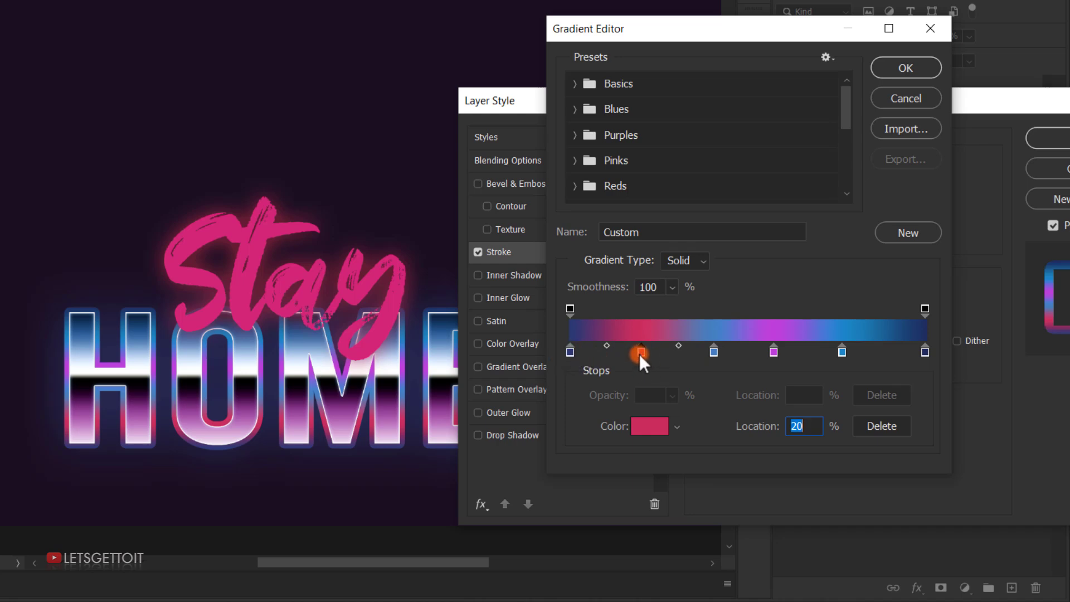
{"action": "left_click", "coordinate": [716, 355]}
{"action": "left_click_drag", "start_coordinate": [774, 353], "coordinate": [854, 352]}
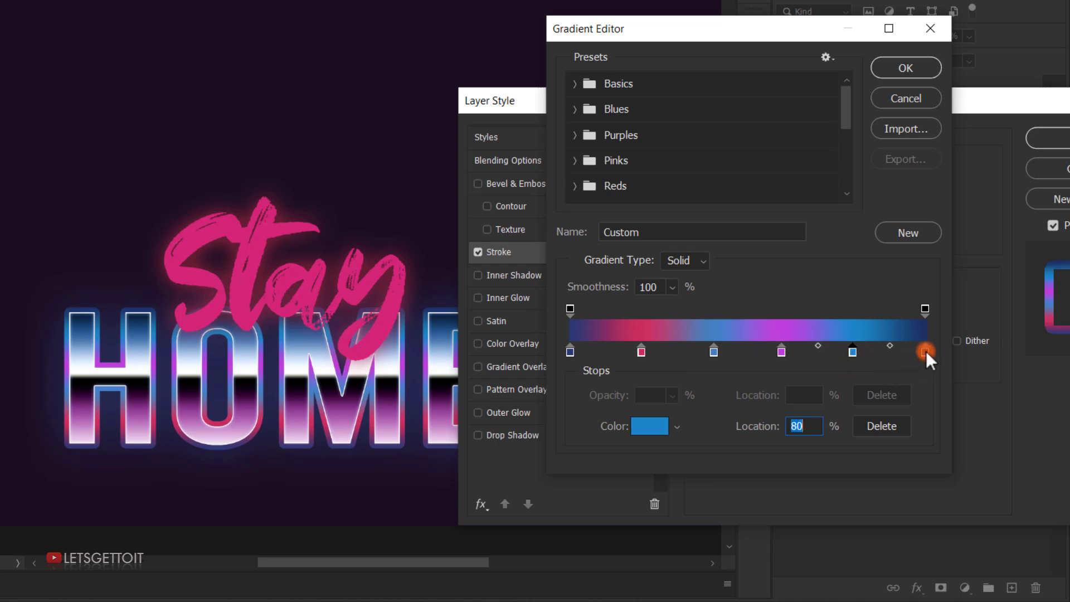
{"action": "left_click", "coordinate": [909, 61]}
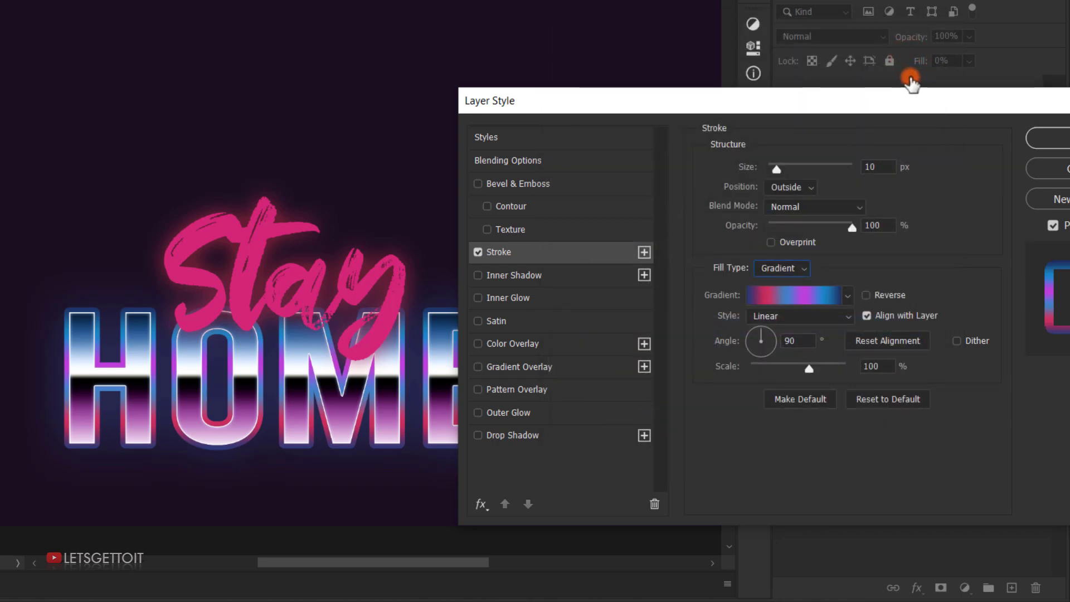
- Set the stroke gradient's angle to 116° and its scale to 150%
{"action": "left_click", "coordinate": [782, 343]}
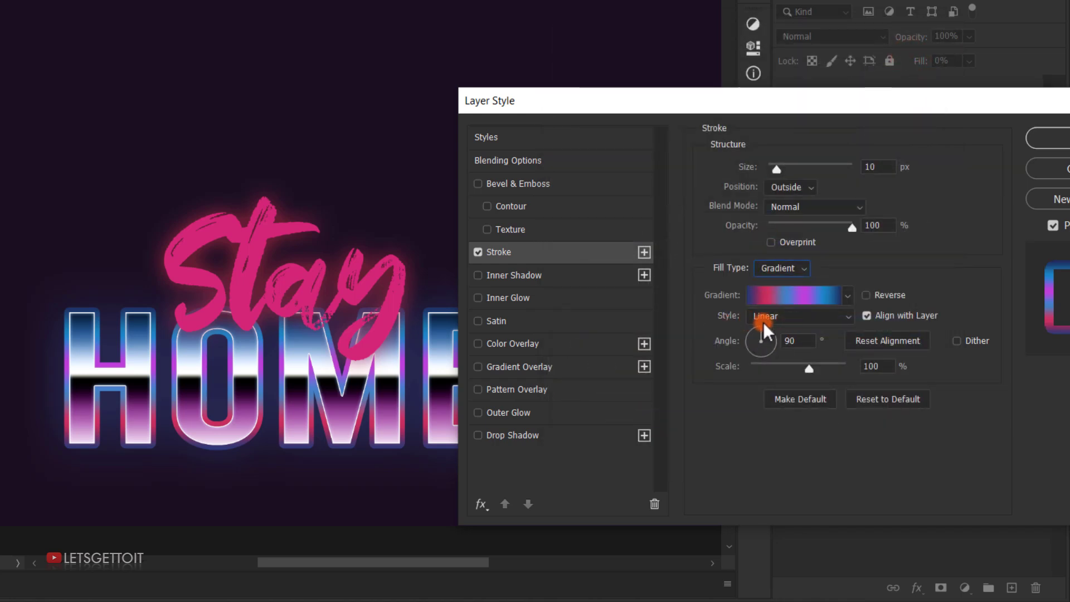
{"action": "left_click_drag", "start_coordinate": [781, 107], "coordinate": [869, 106]}
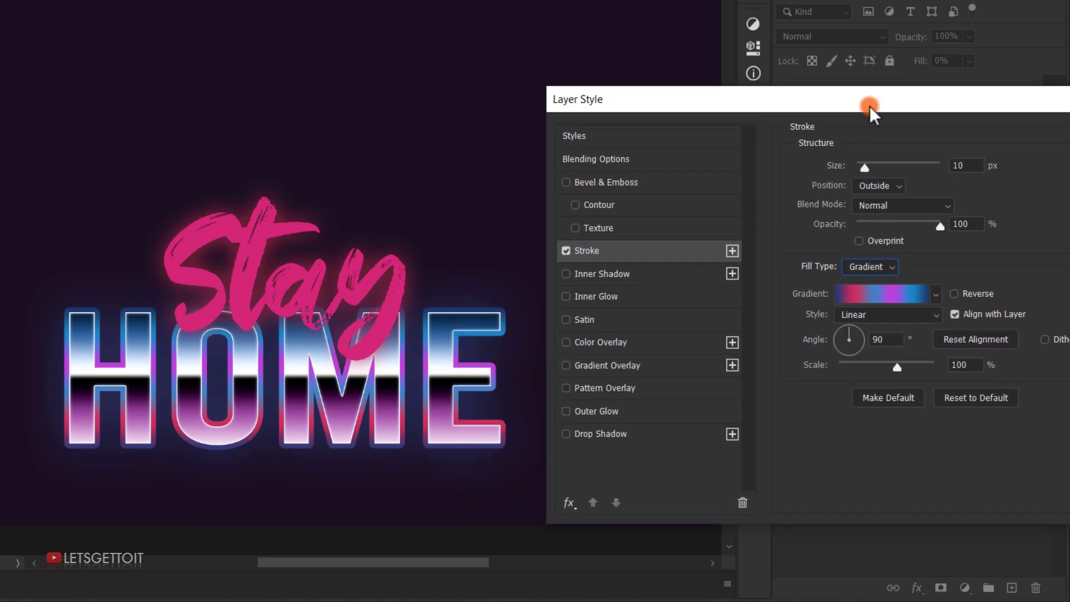
{"action": "left_click_drag", "start_coordinate": [854, 334], "coordinate": [840, 321]}
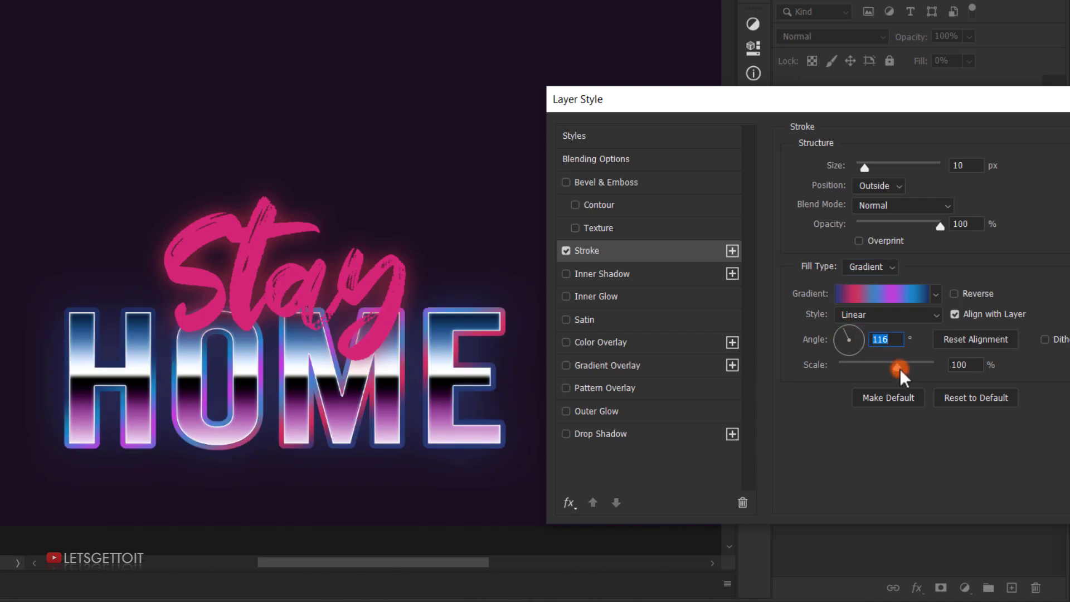
{"action": "left_click_drag", "start_coordinate": [898, 369], "coordinate": [985, 369]}
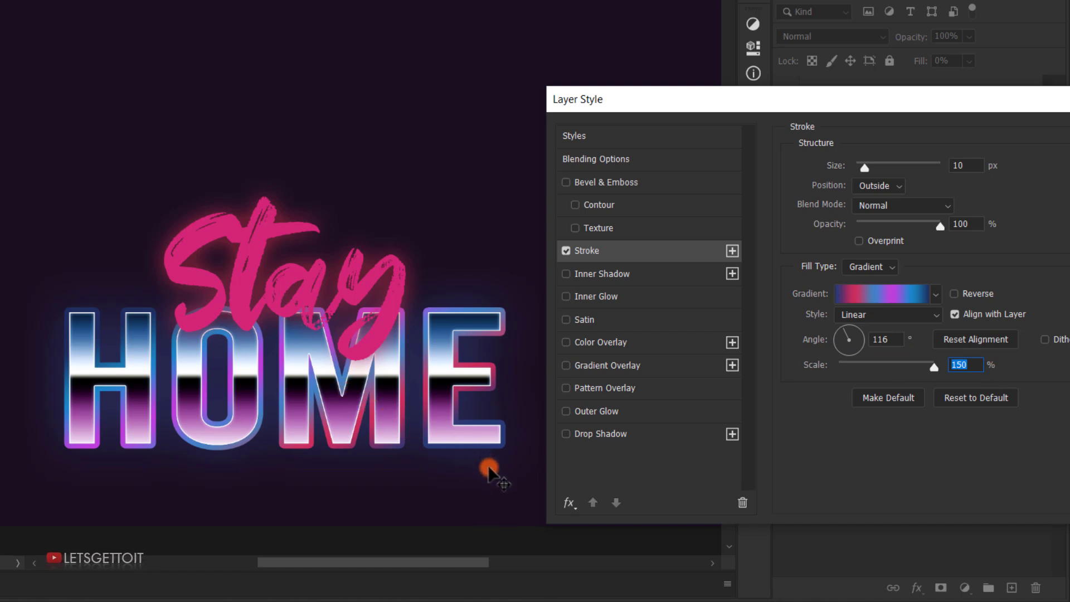
- Reverse the stroke gradient and reposition it across the HOME letters on the canvas
{"action": "mouse_move", "coordinate": [448, 439]}
{"action": "left_mouse_down"}
{"action": "mouse_move", "coordinate": [299, 337]}
{"action": "mouse_move", "coordinate": [453, 461]}
{"action": "mouse_move", "coordinate": [394, 383]}
{"action": "mouse_move", "coordinate": [406, 397]}
{"action": "mouse_move", "coordinate": [212, 399]}
{"action": "left_mouse_up"}
{"action": "left_click", "coordinate": [901, 349]}
{"action": "left_click", "coordinate": [954, 294]}
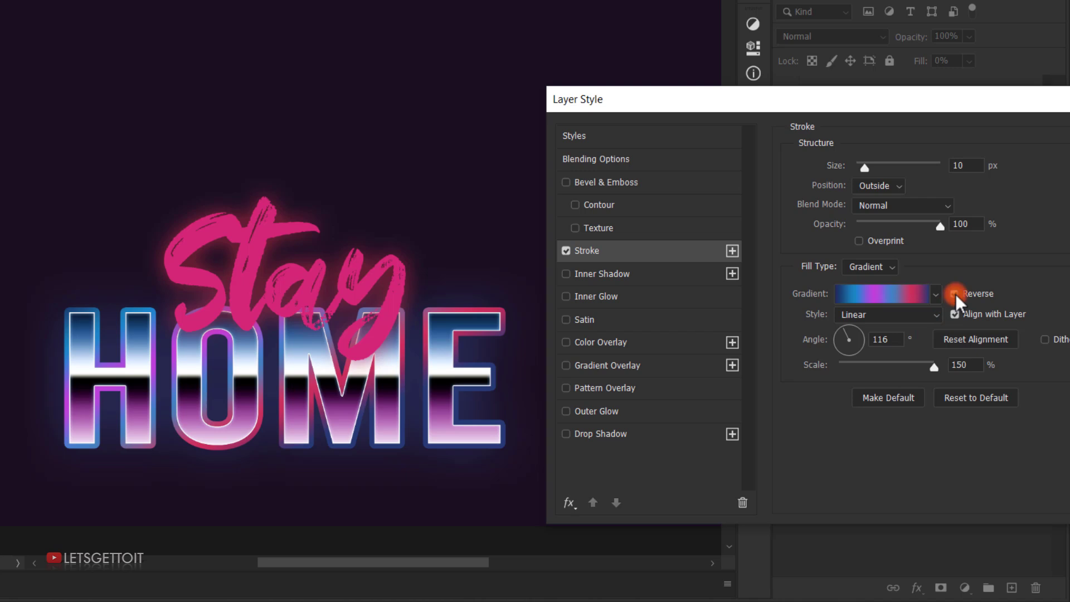
{"action": "mouse_move", "coordinate": [293, 408]}
{"action": "left_mouse_down"}
{"action": "mouse_move", "coordinate": [246, 389]}
{"action": "mouse_move", "coordinate": [260, 393]}
{"action": "mouse_move", "coordinate": [287, 437]}
{"action": "mouse_move", "coordinate": [283, 395]}
{"action": "mouse_move", "coordinate": [290, 407]}
{"action": "mouse_move", "coordinate": [261, 344]}
{"action": "mouse_move", "coordinate": [246, 353]}
{"action": "mouse_move", "coordinate": [271, 328]}
{"action": "mouse_move", "coordinate": [166, 376]}
{"action": "mouse_move", "coordinate": [212, 378]}
{"action": "mouse_move", "coordinate": [273, 320]}
{"action": "mouse_move", "coordinate": [260, 317]}
{"action": "mouse_move", "coordinate": [406, 406]}
{"action": "left_mouse_up"}
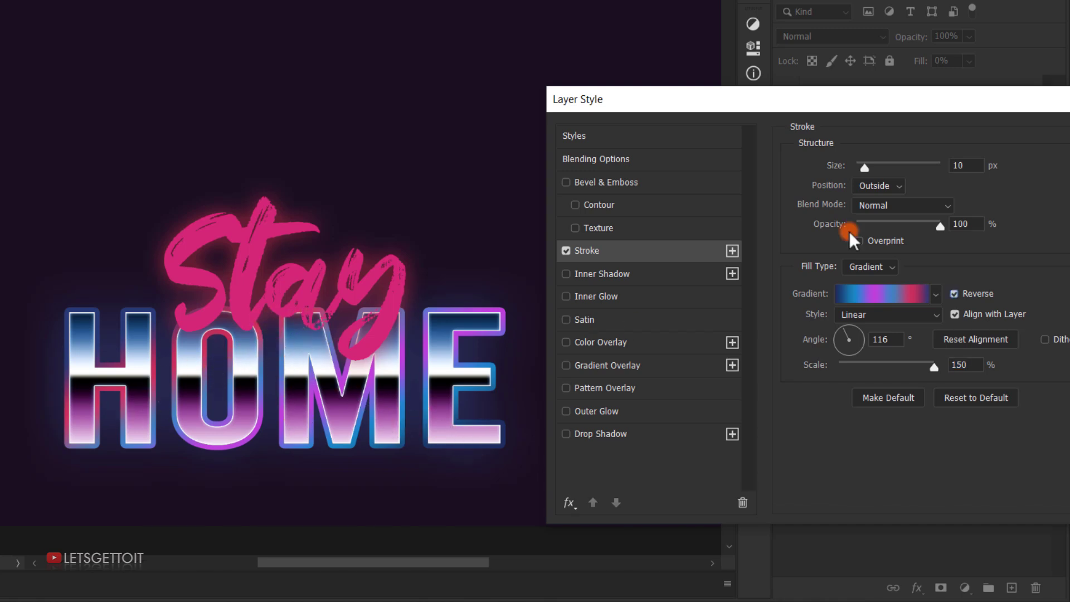
- Apply the layer style and collapse the Outline layer's effects list
{"action": "left_click_drag", "start_coordinate": [972, 106], "coordinate": [755, 100]}
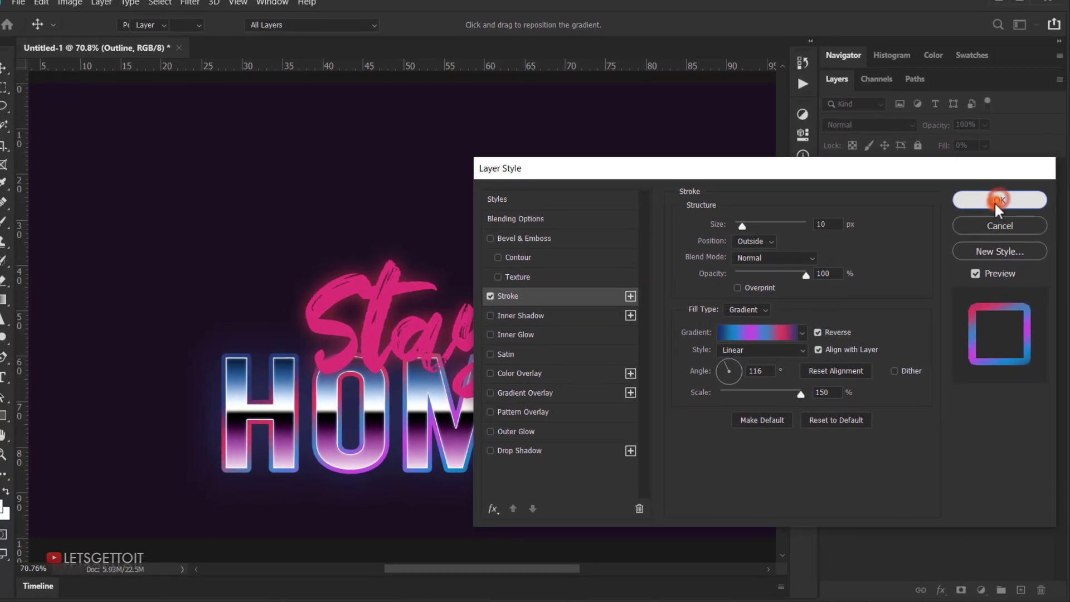
{"action": "left_click", "coordinate": [993, 127]}
{"action": "left_click", "coordinate": [1051, 211]}
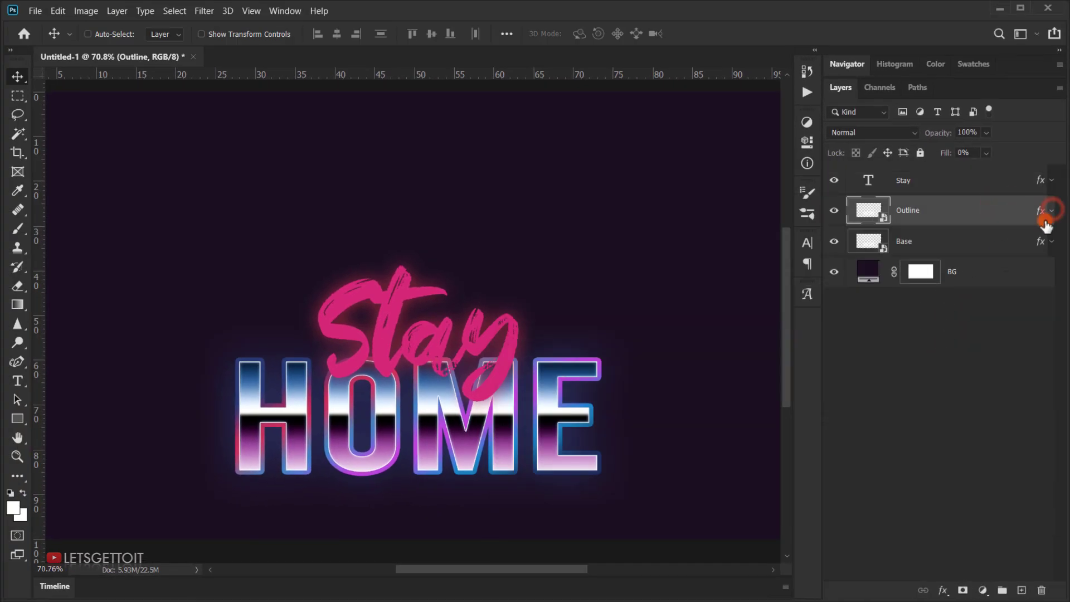
{"action": "scroll", "coordinate": [468, 397], "scroll_direction": "down", "scroll_amount": 2}
{"action": "scroll", "coordinate": [486, 379], "scroll_direction": "up", "scroll_amount": 2}
{"action": "key", "text": "ctrl"}
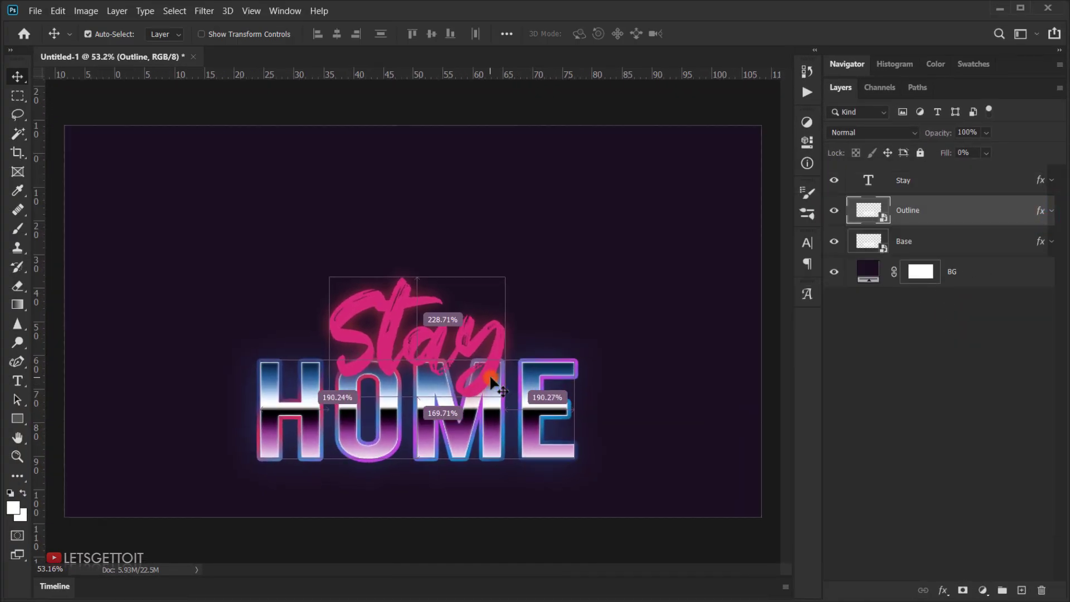
- Group the Base and Outline layers together and rename the group Text 2
{"action": "left_click", "coordinate": [960, 249]}
{"action": "key", "text": "ctrl"}
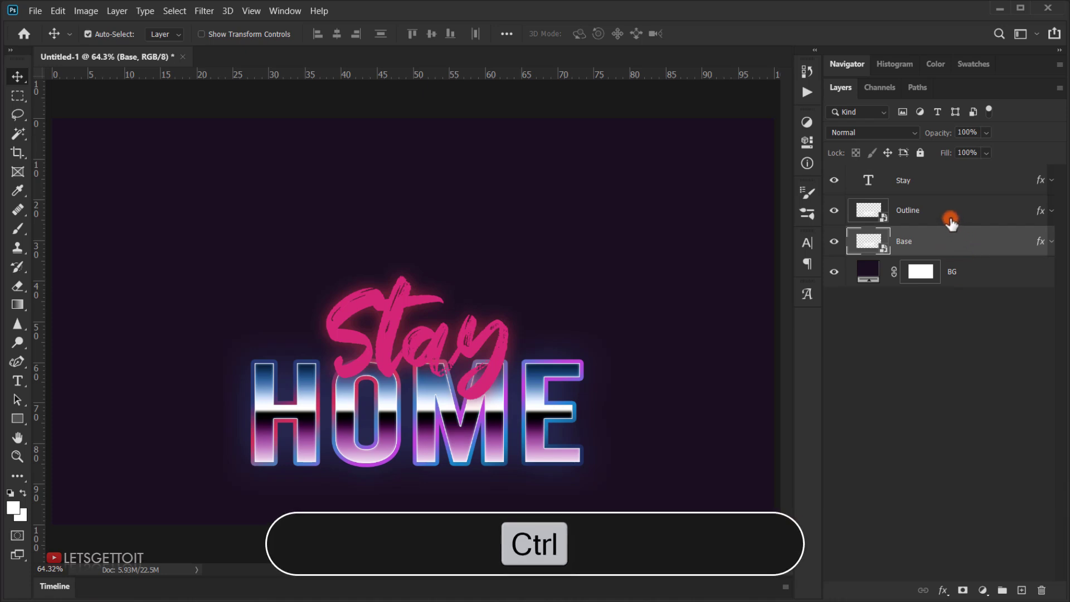
{"action": "left_click", "coordinate": [947, 212], "text": "ctrl"}
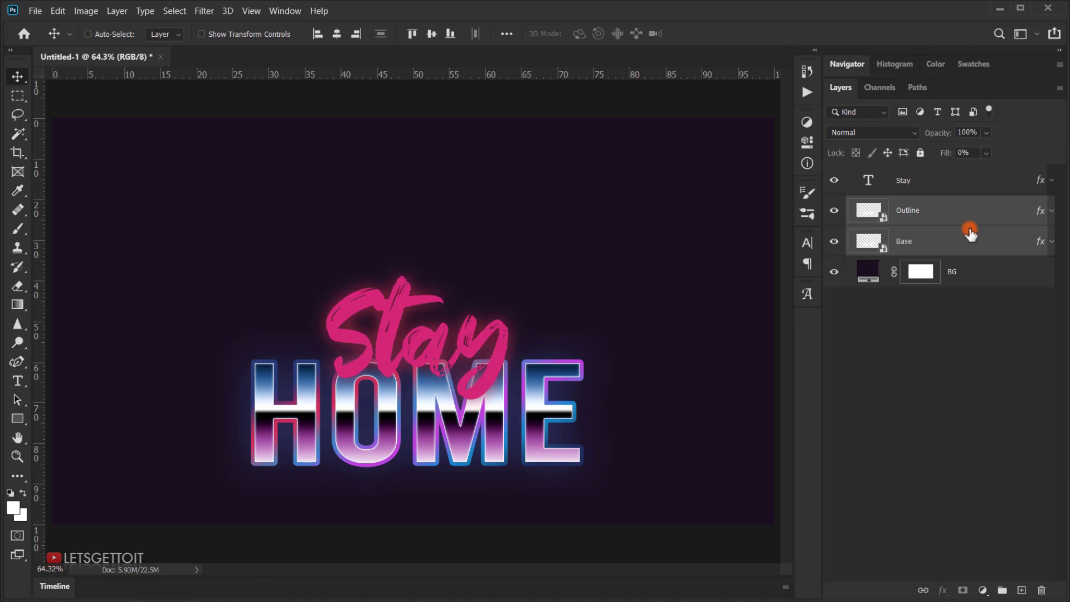
{"action": "key", "text": "ctrl+g"}
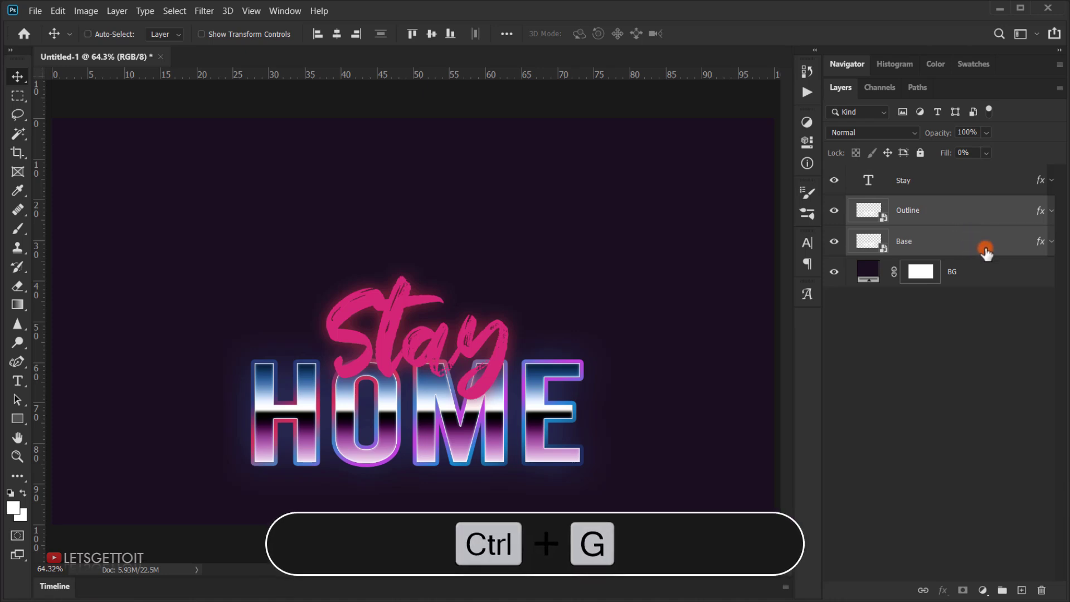
{"action": "left_click_drag", "start_coordinate": [959, 223], "coordinate": [1003, 589]}
{"action": "double_click", "coordinate": [894, 205]}
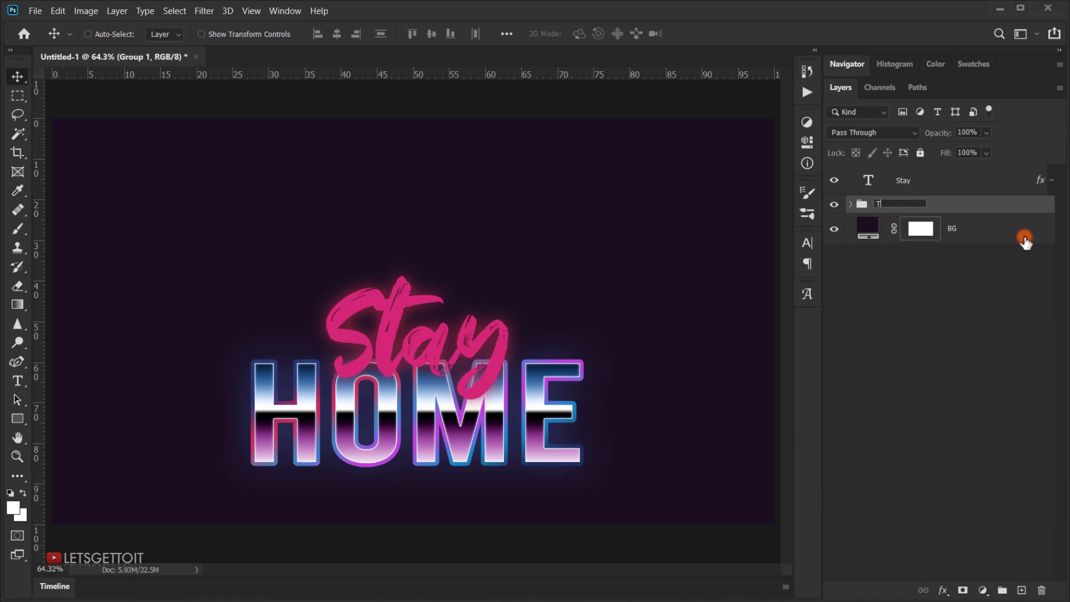
{"action": "key", "text": "Return"}
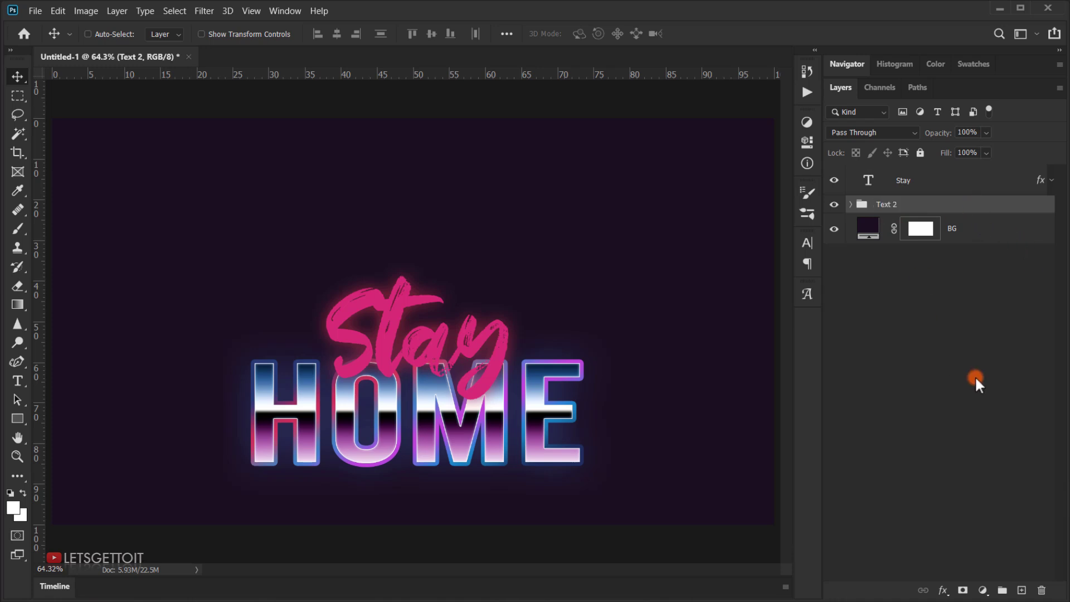
- Add a solid color fill layer in dark navy blue #181930 above the Text 2 group
{"action": "left_click", "coordinate": [984, 591]}
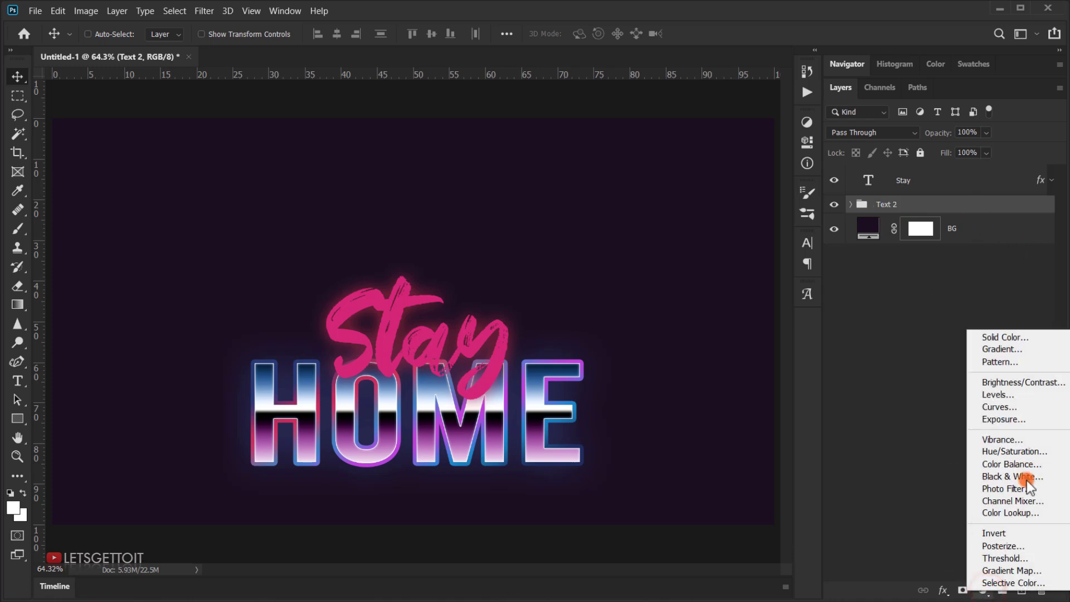
{"action": "left_click", "coordinate": [1012, 337]}
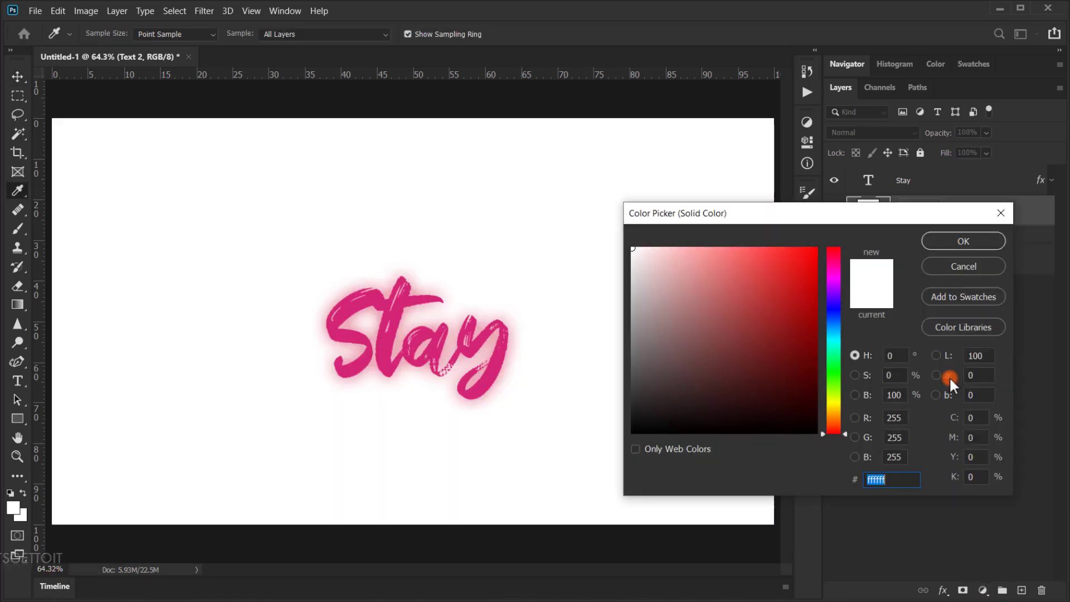
{"action": "left_click_drag", "start_coordinate": [832, 299], "coordinate": [832, 320]}
{"action": "left_click", "coordinate": [757, 394]}
{"action": "left_click_drag", "start_coordinate": [757, 394], "coordinate": [698, 394]}
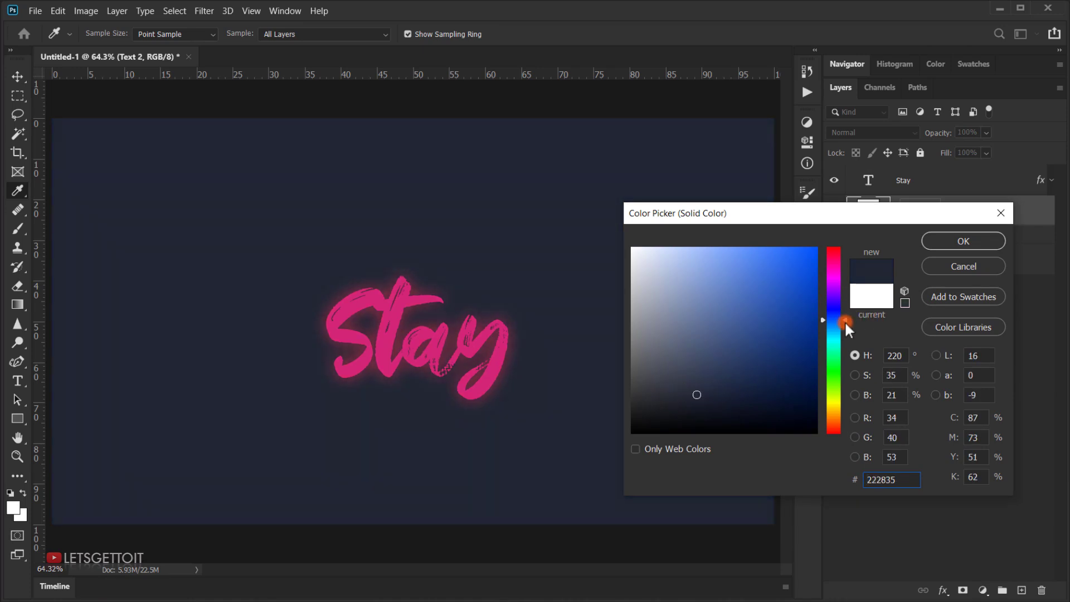
{"action": "left_click_drag", "start_coordinate": [836, 320], "coordinate": [834, 314]}
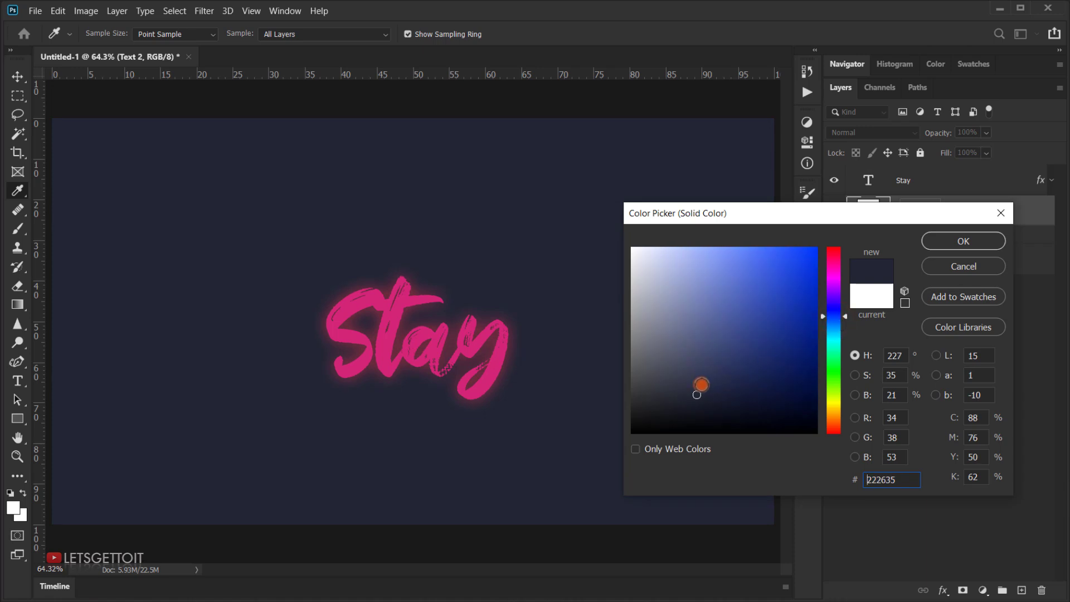
{"action": "left_click_drag", "start_coordinate": [844, 310], "coordinate": [840, 309]}
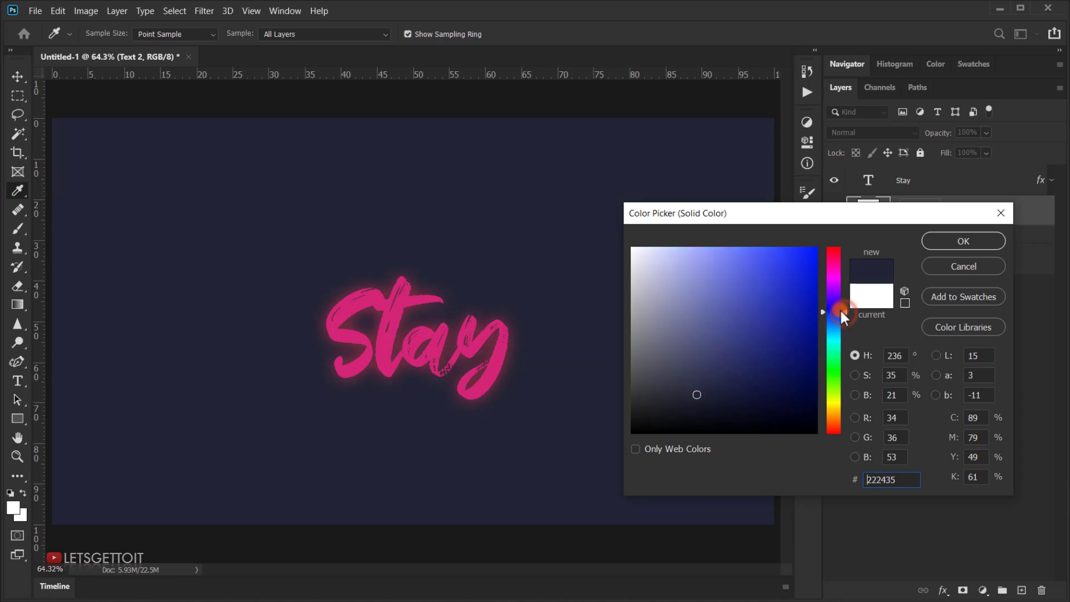
{"action": "left_click_drag", "start_coordinate": [718, 385], "coordinate": [723, 399]}
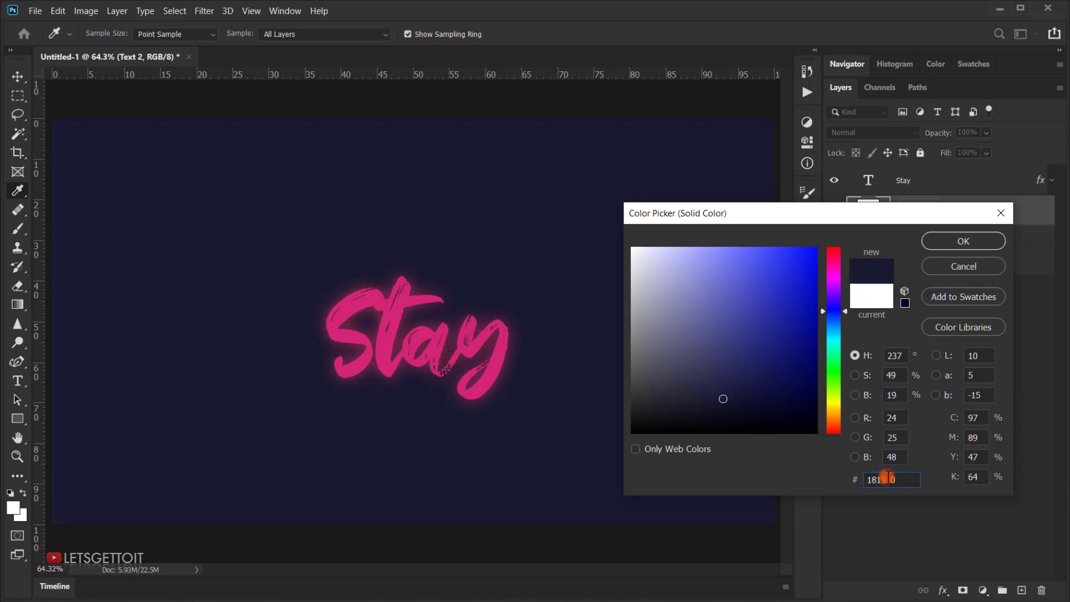
{"action": "left_click", "coordinate": [961, 237]}
{"action": "key", "text": "v"}
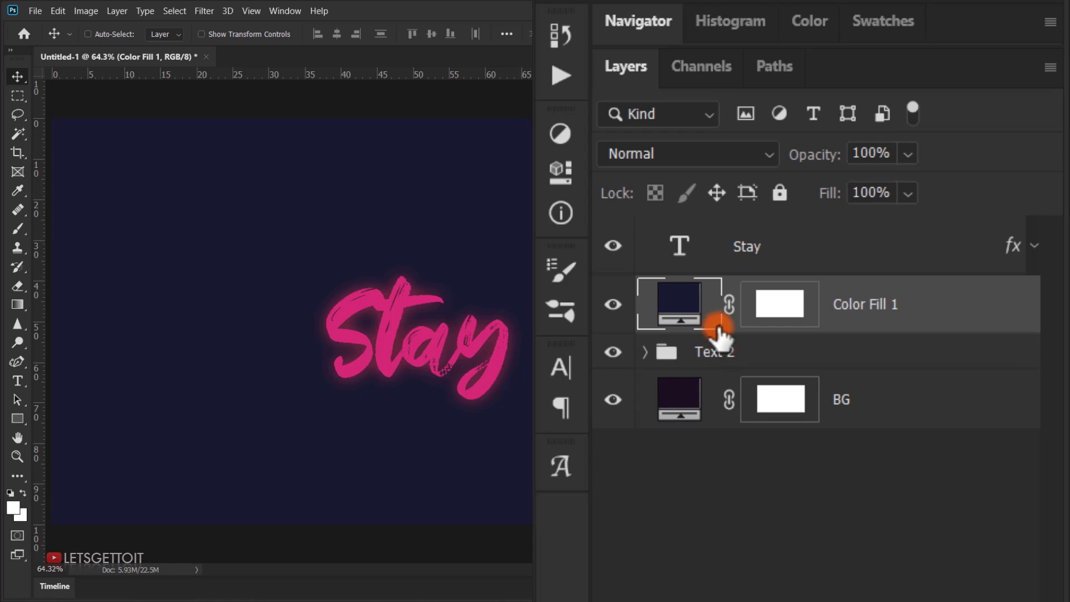
- Clip the navy color fill layer to the Text 2 group
{"action": "key", "text": "alt"}
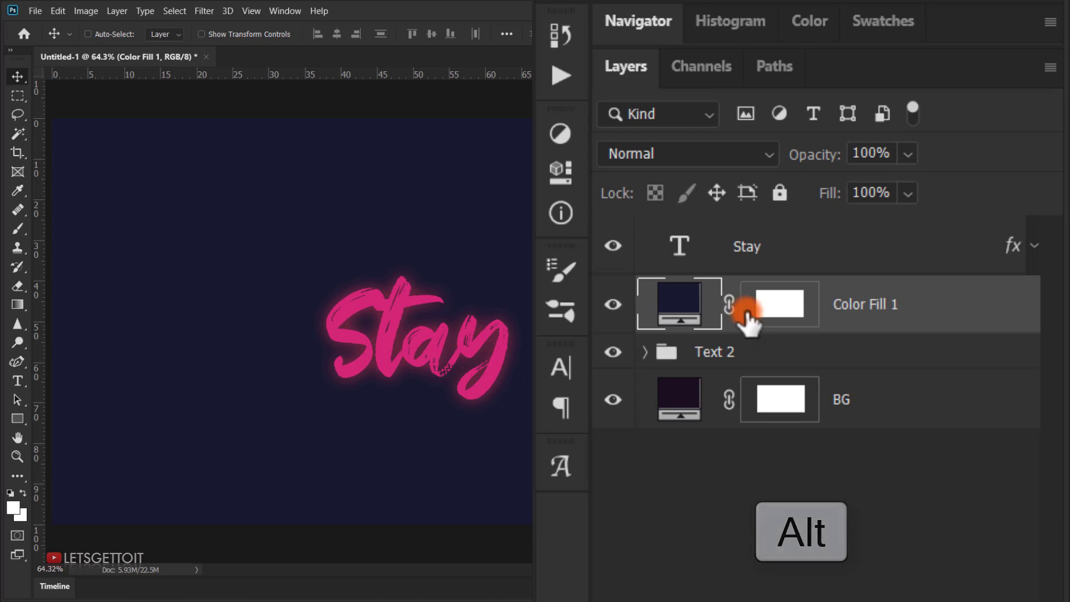
{"action": "left_click_drag", "start_coordinate": [755, 313], "coordinate": [759, 334]}
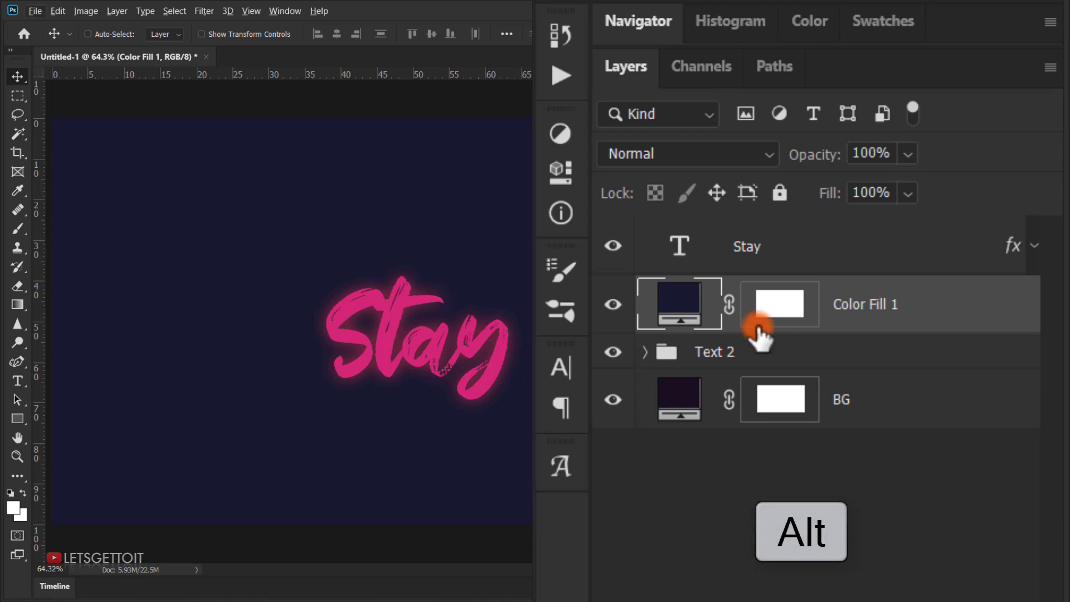
{"action": "left_click", "coordinate": [759, 334], "text": "alt"}
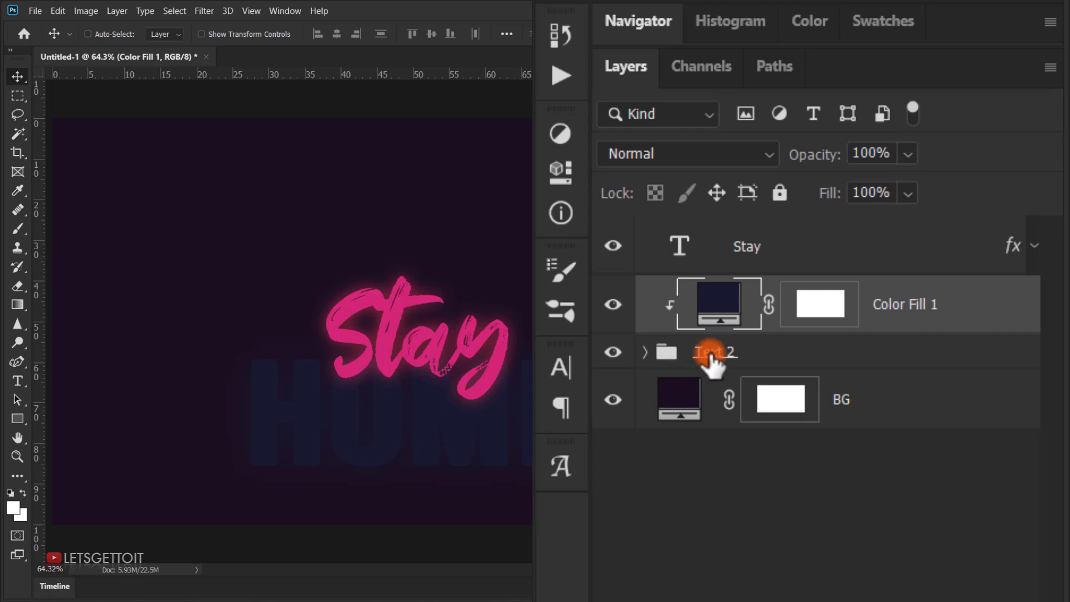
- Set the clipped color fill layer's blending mode to Exclusion and its opacity to 50%
{"action": "left_click", "coordinate": [647, 151]}
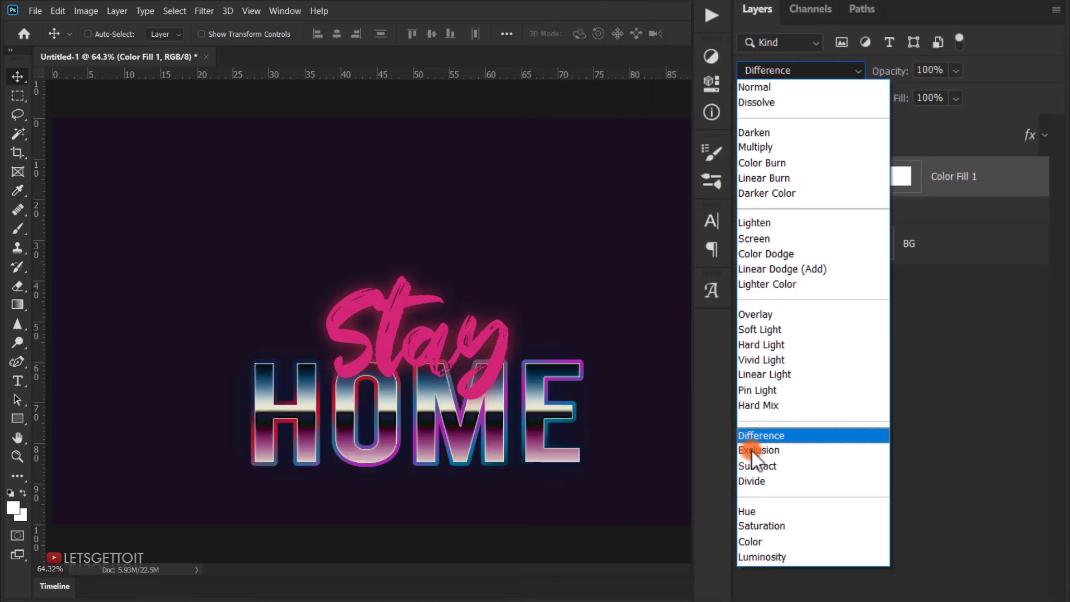
{"action": "left_click", "coordinate": [751, 450]}
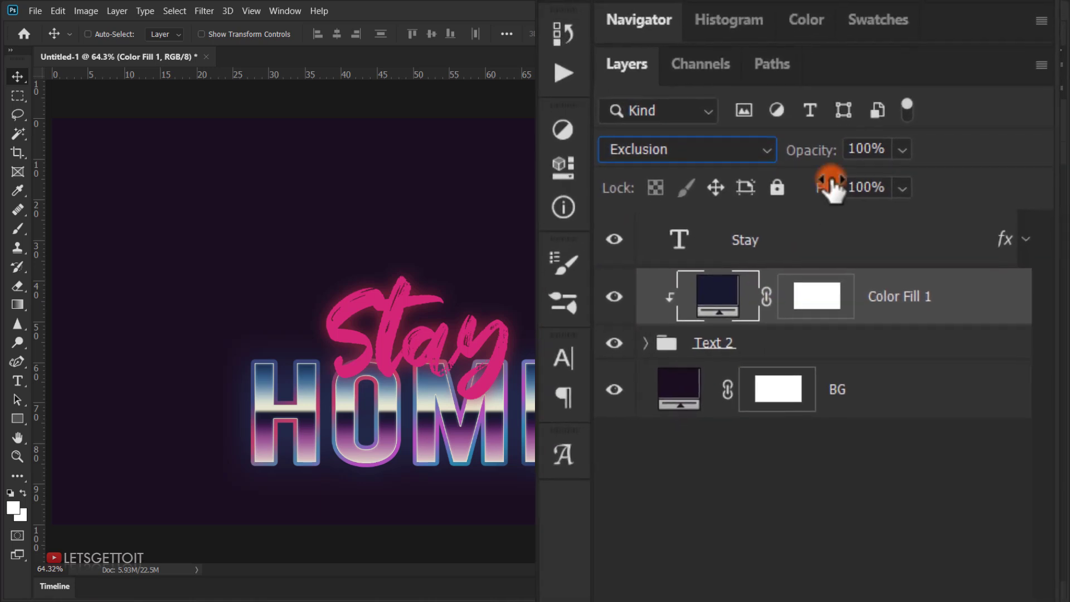
{"action": "left_click", "coordinate": [871, 149]}
{"action": "type", "text": "50"}
{"action": "key", "text": "Return"}
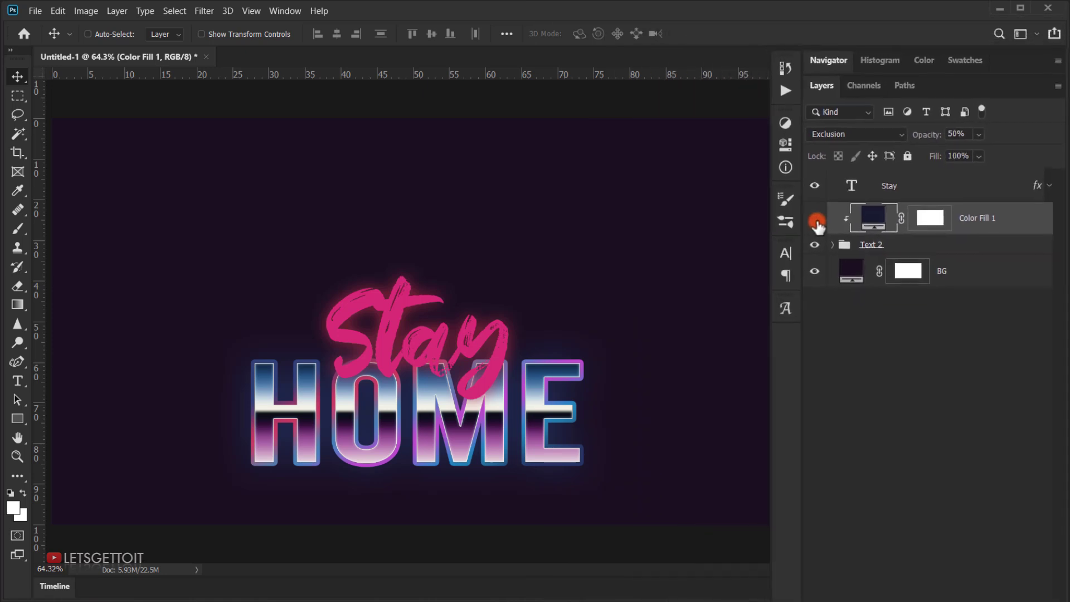
{"action": "scroll", "coordinate": [502, 457], "scroll_direction": "up", "scroll_amount": 3}
{"action": "scroll", "coordinate": [508, 458], "scroll_direction": "up", "scroll_amount": 2}
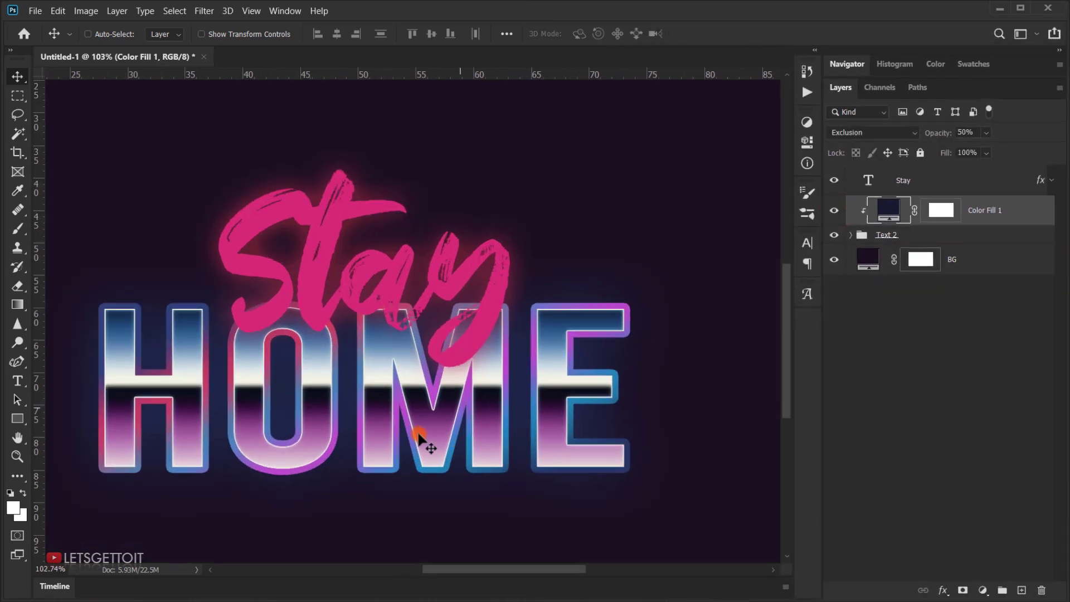
{"action": "scroll", "coordinate": [419, 419], "scroll_direction": "down", "scroll_amount": 3}
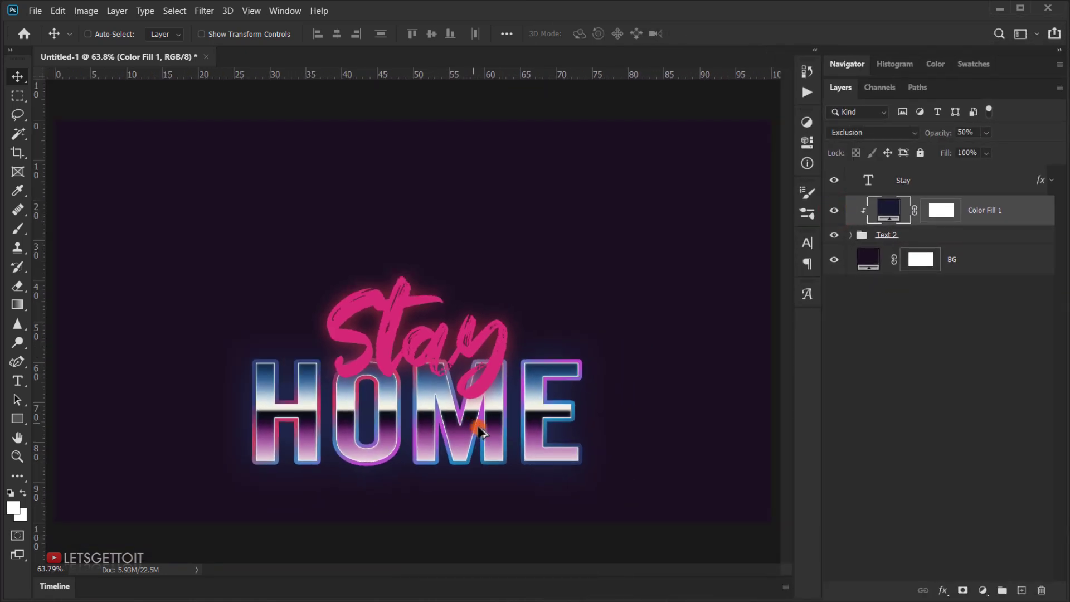
{"action": "scroll", "coordinate": [512, 432], "scroll_direction": "up", "scroll_amount": 1}
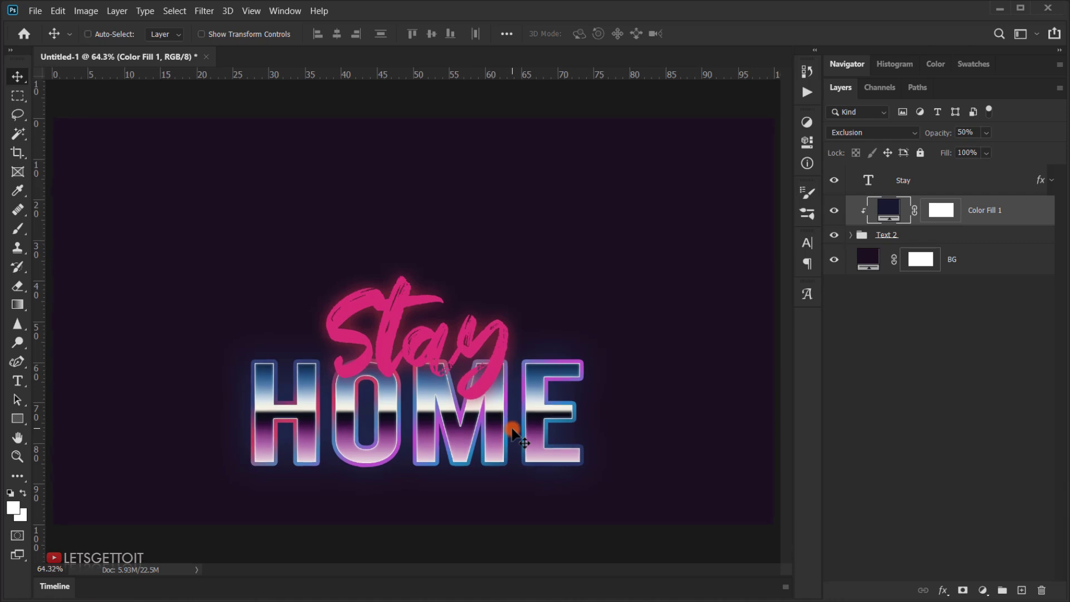
- Place the Rad Pack 80s-Themed wallpaper from the Stay Home 80 style folder in File Explorer directly above the BG layer
{"action": "left_click", "coordinate": [980, 256]}
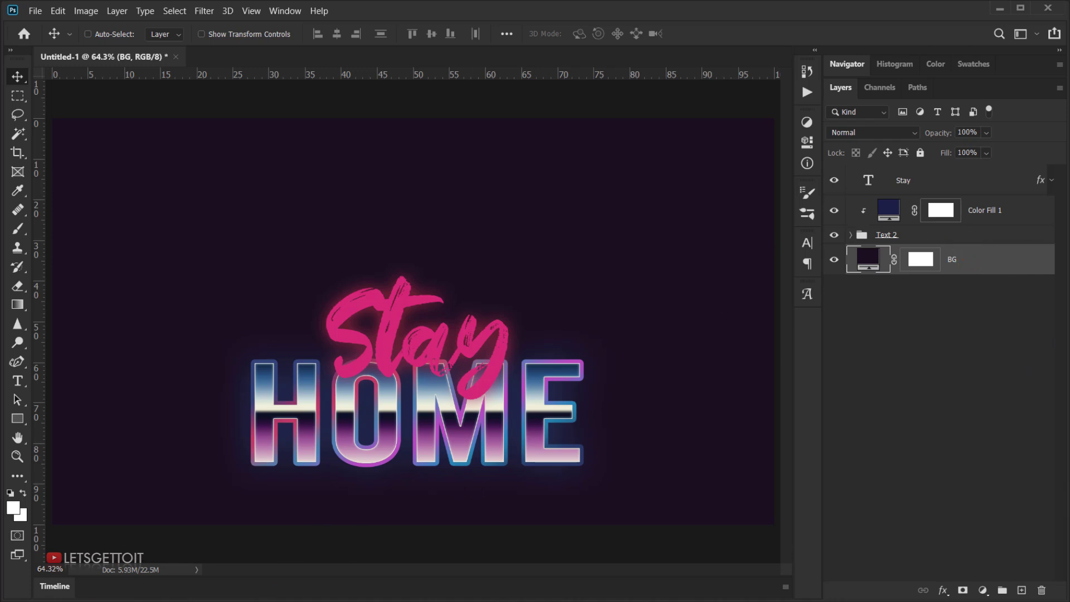
{"action": "left_click", "coordinate": [272, 601]}
{"action": "left_click", "coordinate": [508, 221]}
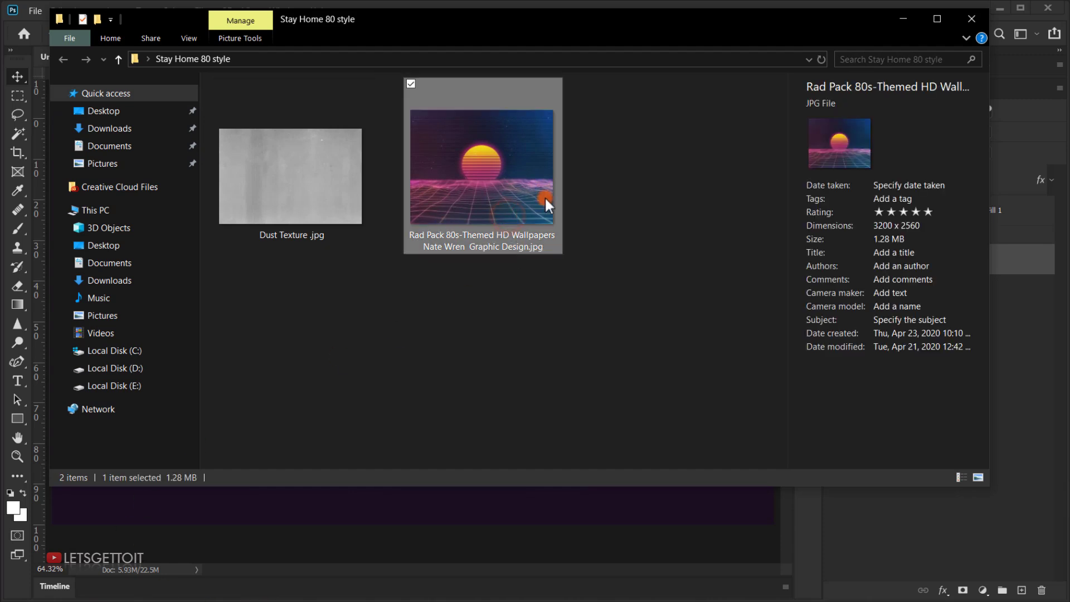
{"action": "left_click_drag", "start_coordinate": [501, 169], "coordinate": [548, 527]}
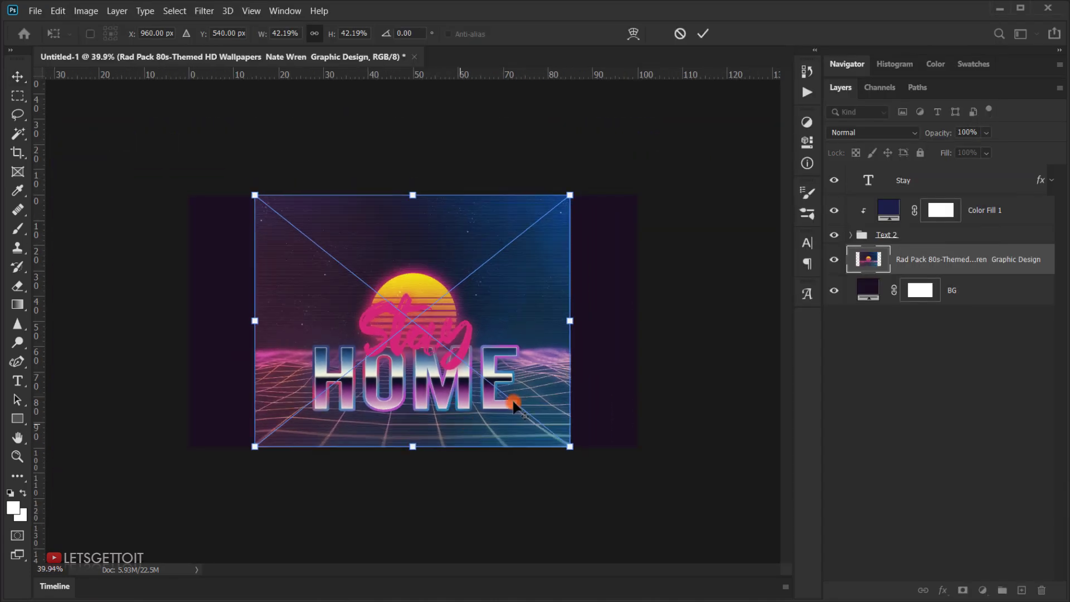
- Scale the placed wallpaper to 60% to span the canvas width, move it up to Y 312 px, and accept the placement
{"action": "left_click_drag", "start_coordinate": [573, 320], "coordinate": [637, 320]}
{"action": "left_click_drag", "start_coordinate": [255, 320], "coordinate": [189, 320]}
{"action": "left_click_drag", "start_coordinate": [413, 430], "coordinate": [418, 357]}
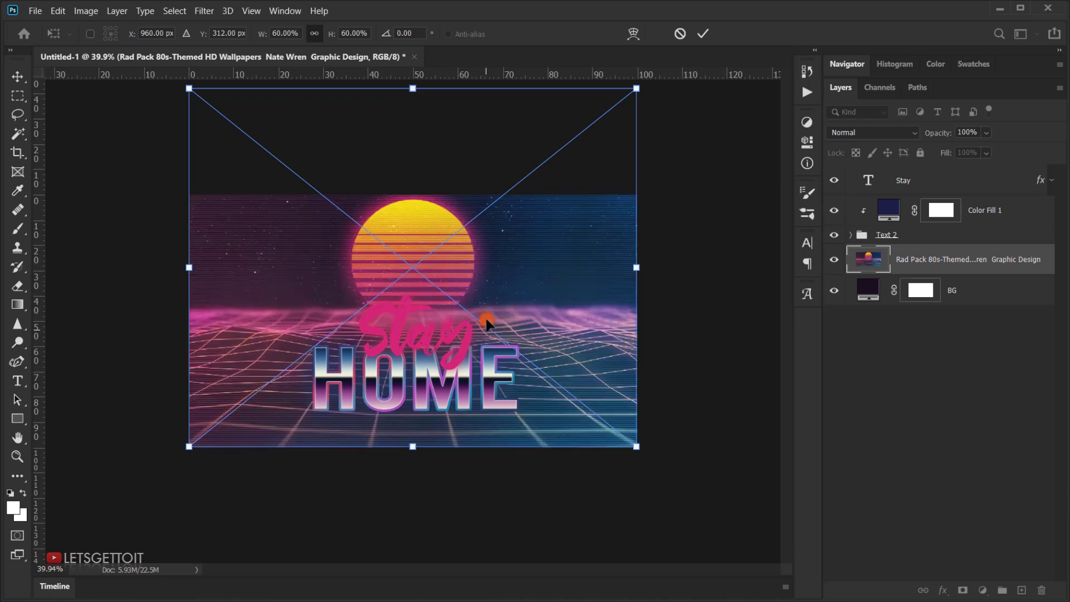
{"action": "left_click", "coordinate": [705, 34]}
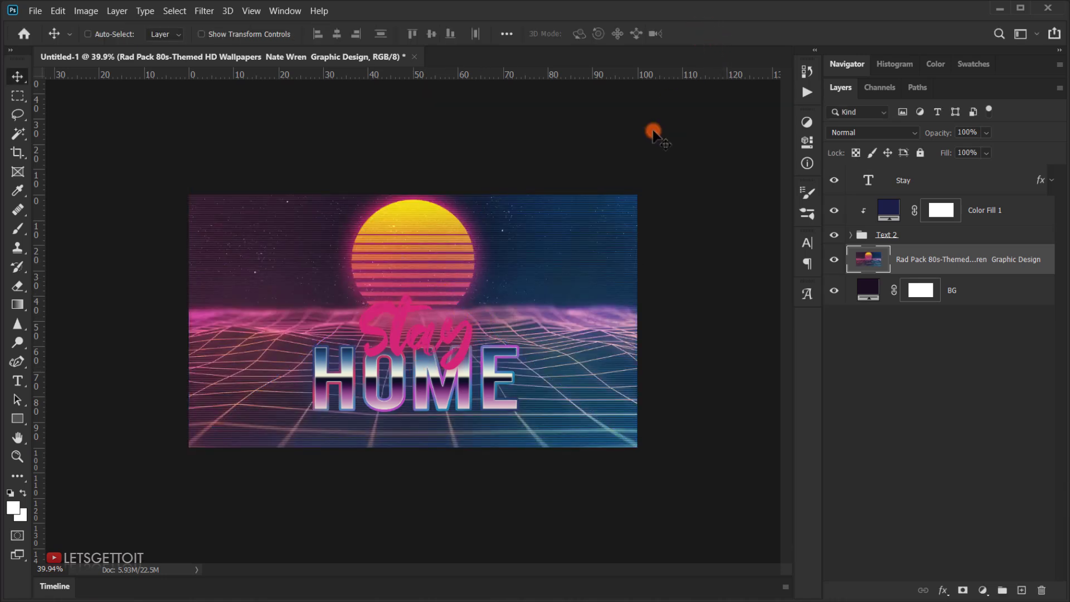
- Set the wallpaper layer's opacity to 50%
{"action": "key", "text": "ctrl+0"}
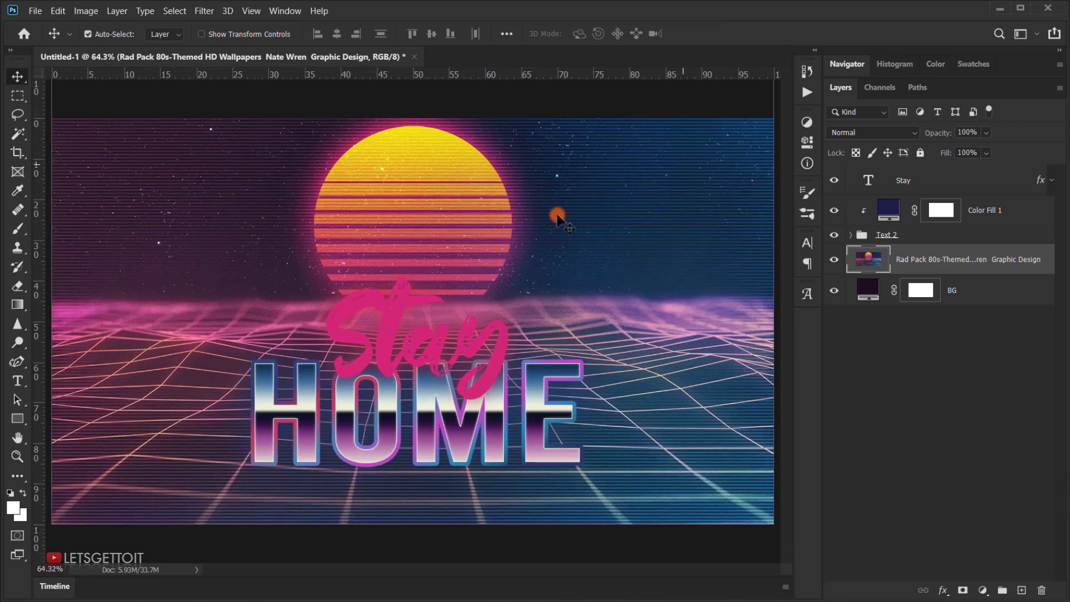
{"action": "scroll", "coordinate": [499, 260], "scroll_direction": "down", "scroll_amount": 2}
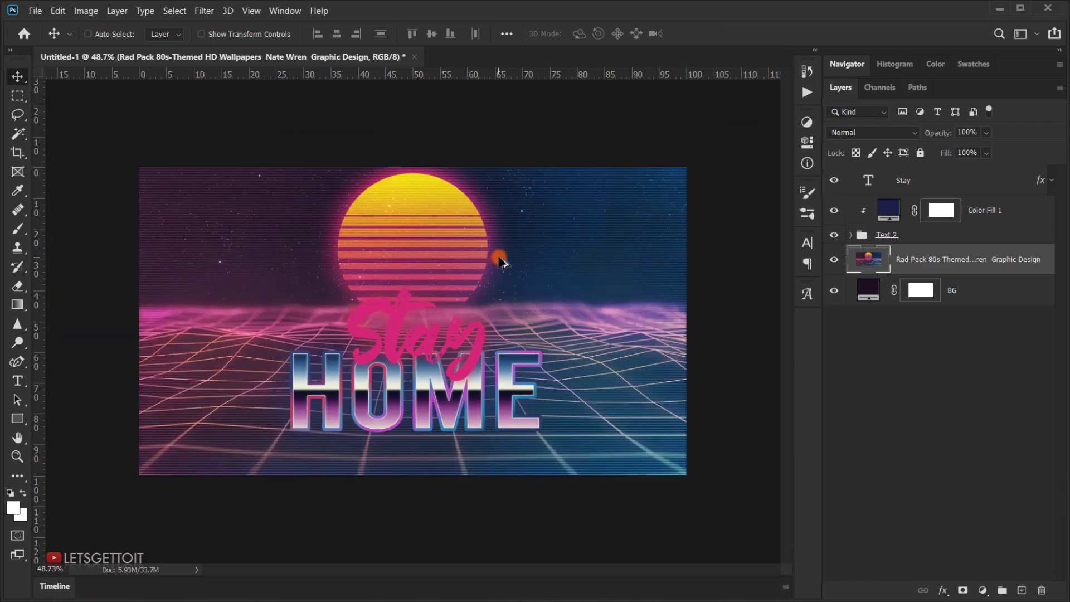
{"action": "scroll", "coordinate": [390, 273], "scroll_direction": "up", "scroll_amount": 2}
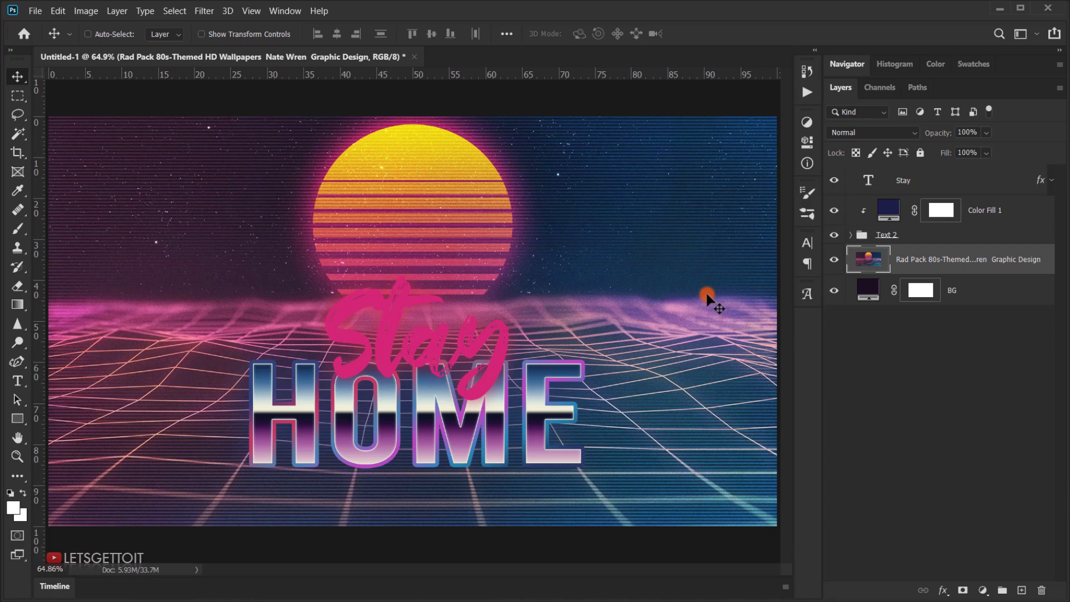
{"action": "key", "text": "ctrl+0"}
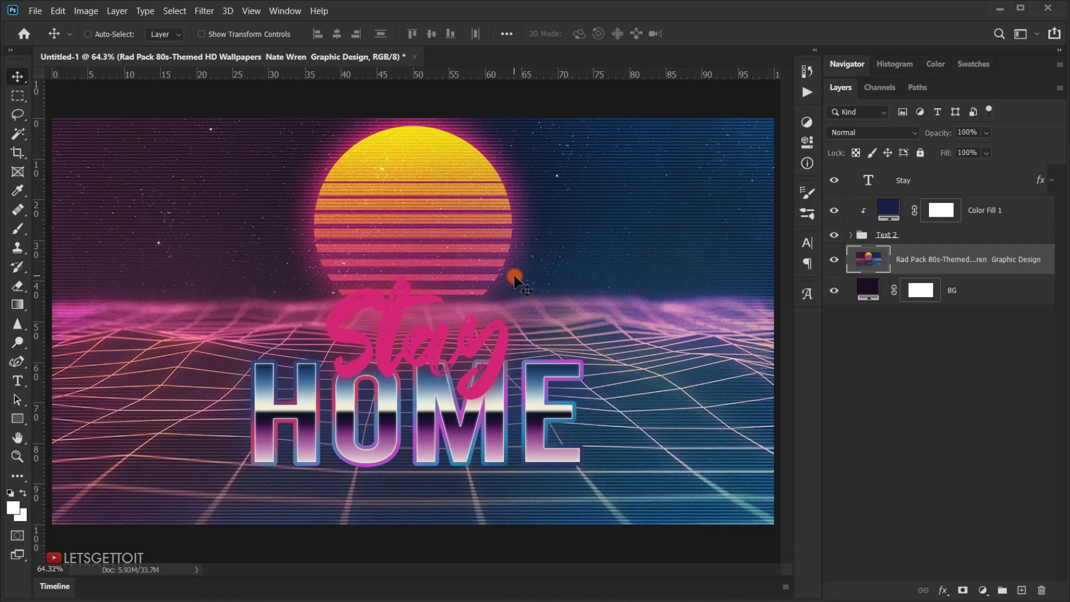
{"action": "left_click", "coordinate": [969, 132]}
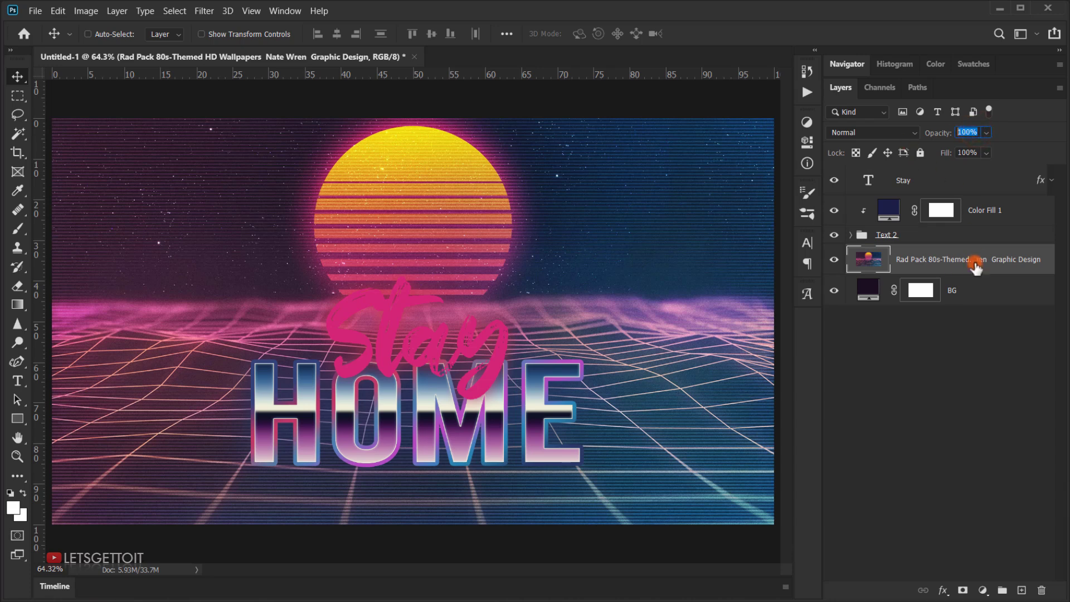
{"action": "type", "text": "50"}
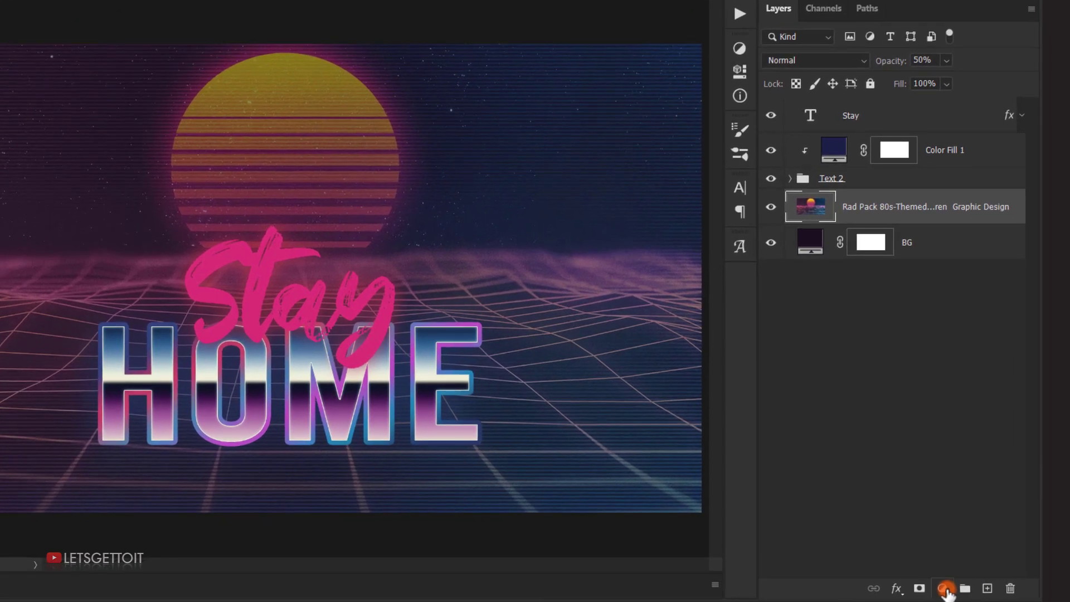
- Add a Levels adjustment layer above the wallpaper and clip it to the wallpaper layer
{"action": "left_click", "coordinate": [944, 588]}
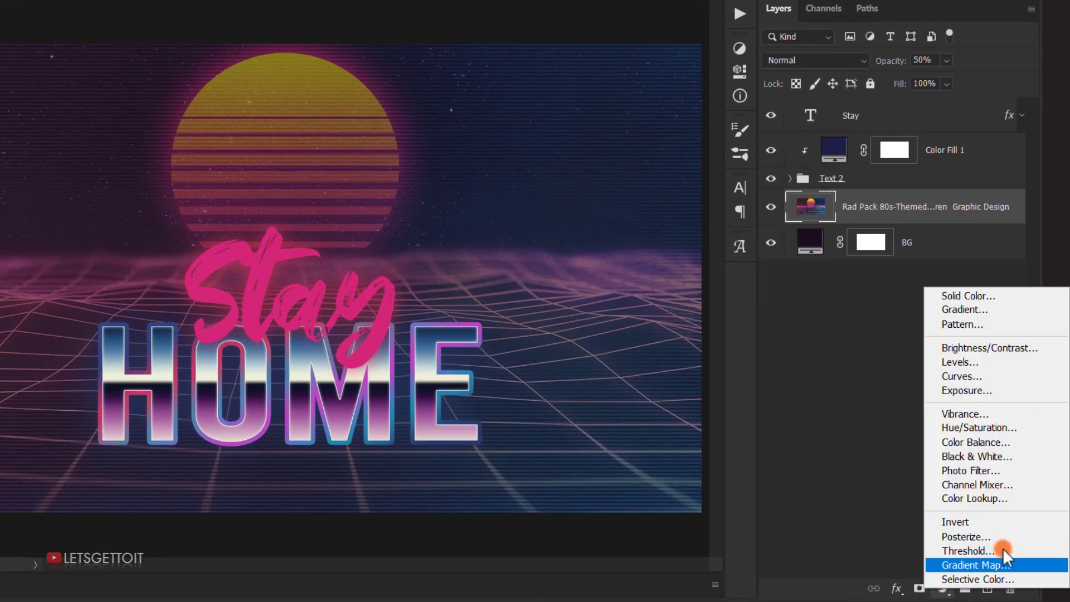
{"action": "left_click", "coordinate": [970, 361]}
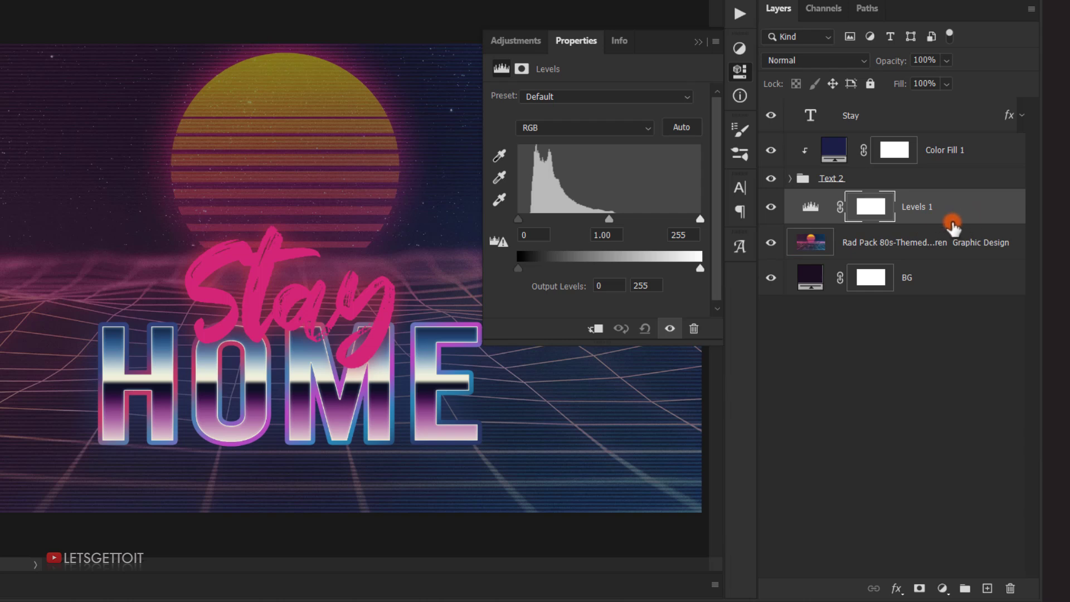
{"action": "left_click", "coordinate": [594, 330]}
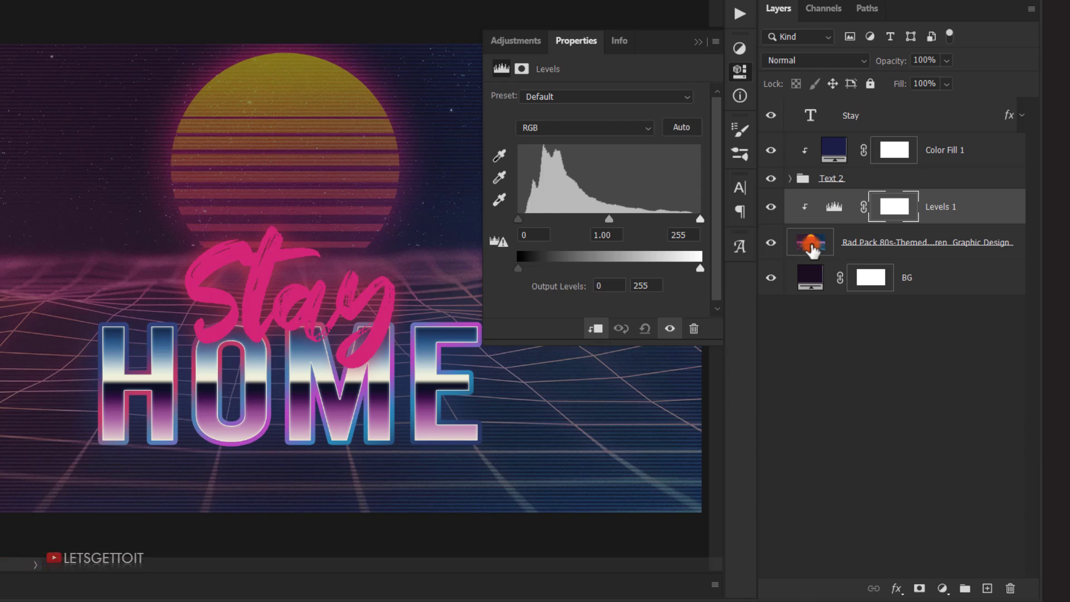
- Set the clipped Levels adjustment's input values to 8, 0.90 and 247, and compare the wallpaper with the adjustment off and on
{"action": "left_click_drag", "start_coordinate": [519, 217], "coordinate": [524, 216]}
{"action": "left_click", "coordinate": [714, 226]}
{"action": "left_click_drag", "start_coordinate": [701, 220], "coordinate": [694, 219]}
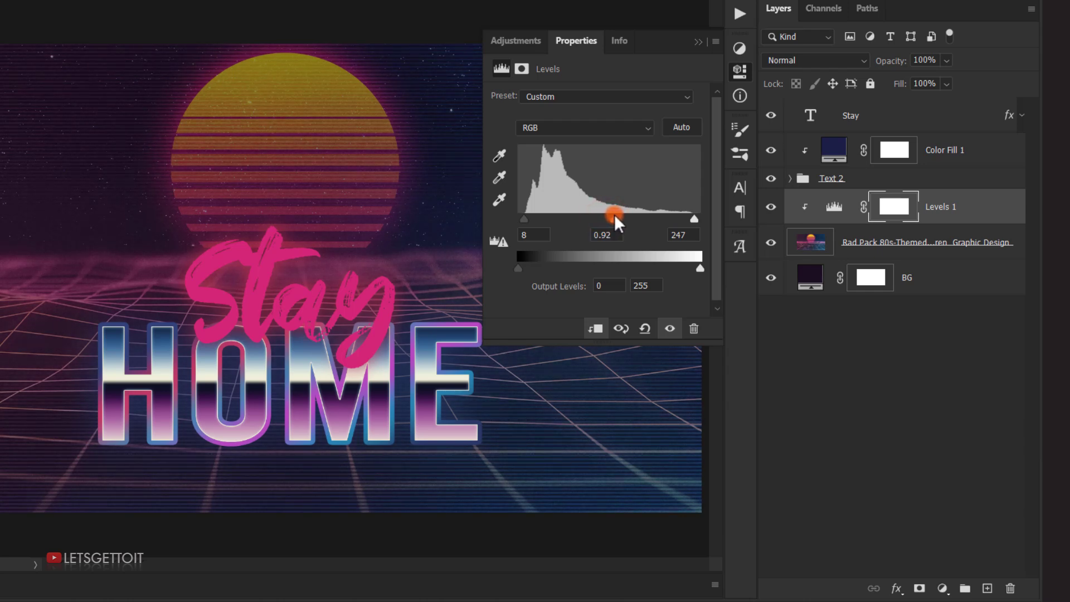
{"action": "left_click", "coordinate": [603, 234]}
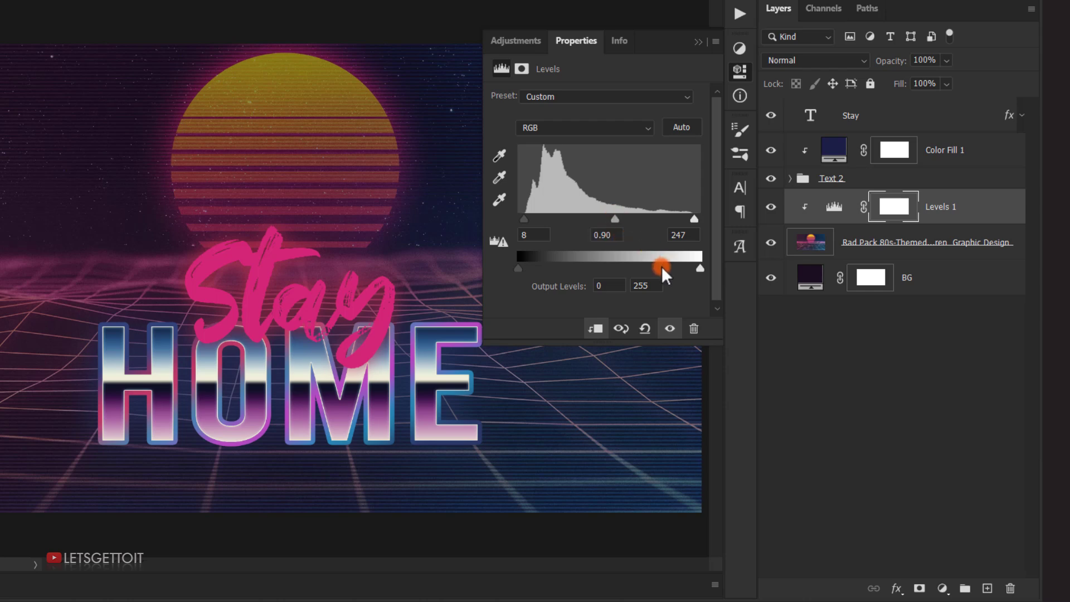
{"action": "left_click", "coordinate": [739, 71]}
{"action": "left_click", "coordinate": [771, 207]}
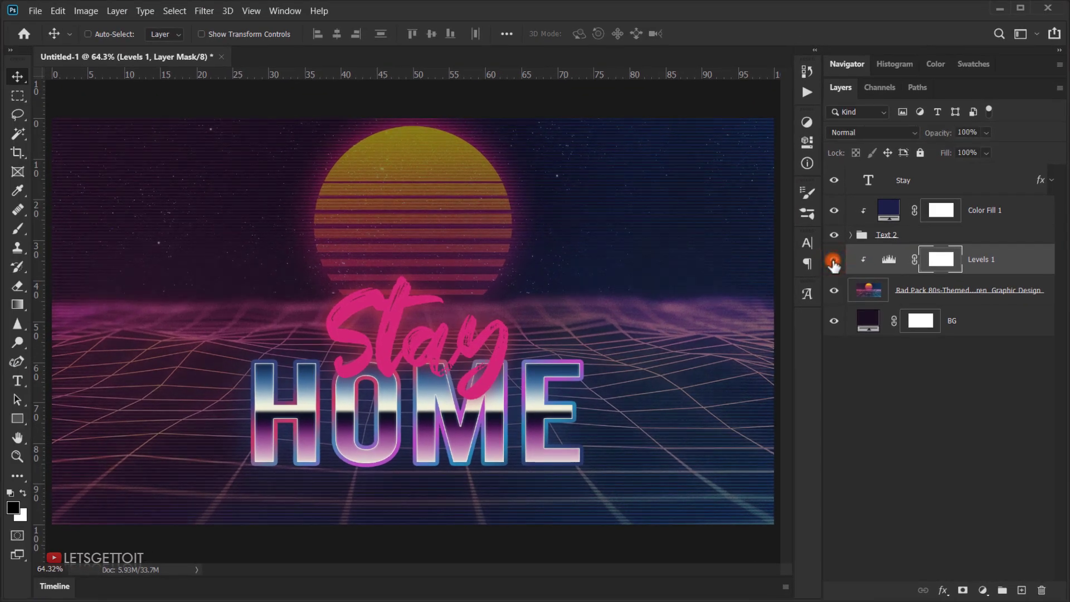
{"action": "left_click", "coordinate": [834, 260]}
{"action": "scroll", "coordinate": [570, 328], "scroll_direction": "down", "scroll_amount": 1}
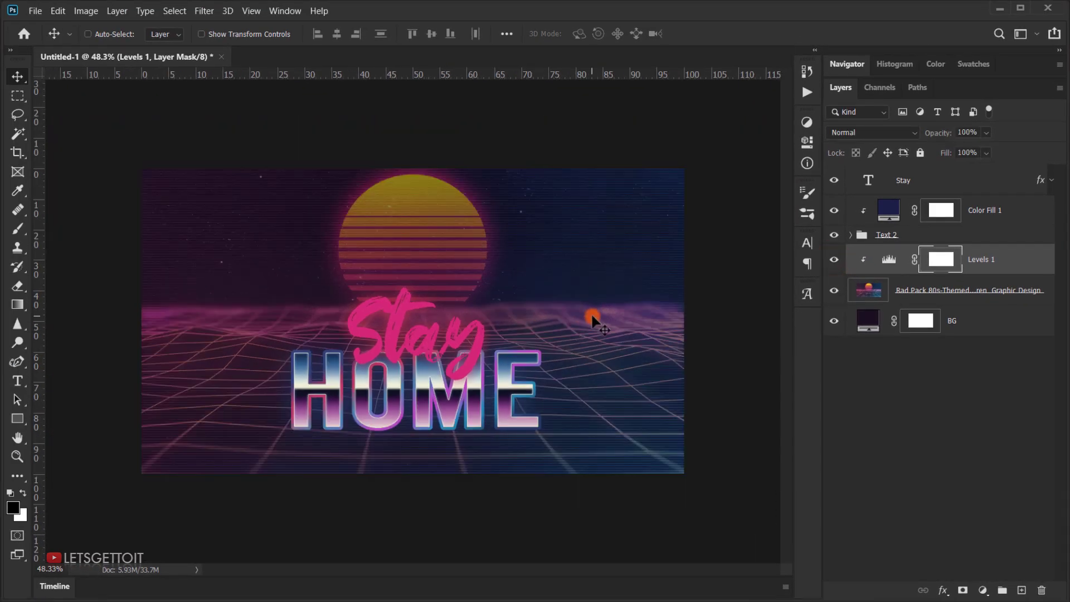
{"action": "scroll", "coordinate": [593, 318], "scroll_direction": "up", "scroll_amount": 1}
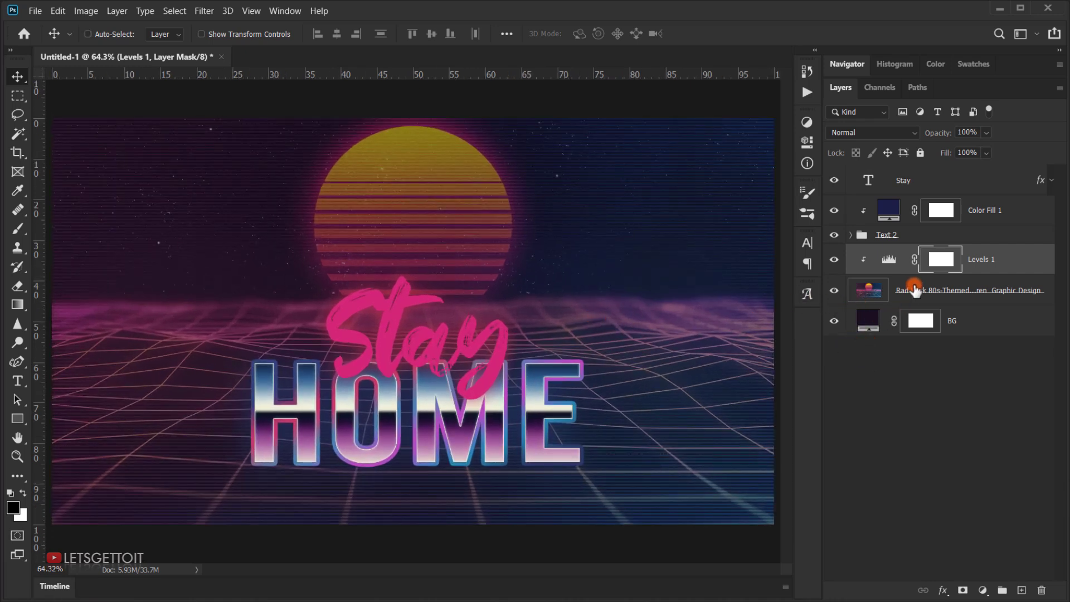
- Place the Dust Texture image from File Explorer into the document above the Stay text layer
{"action": "left_click", "coordinate": [948, 181]}
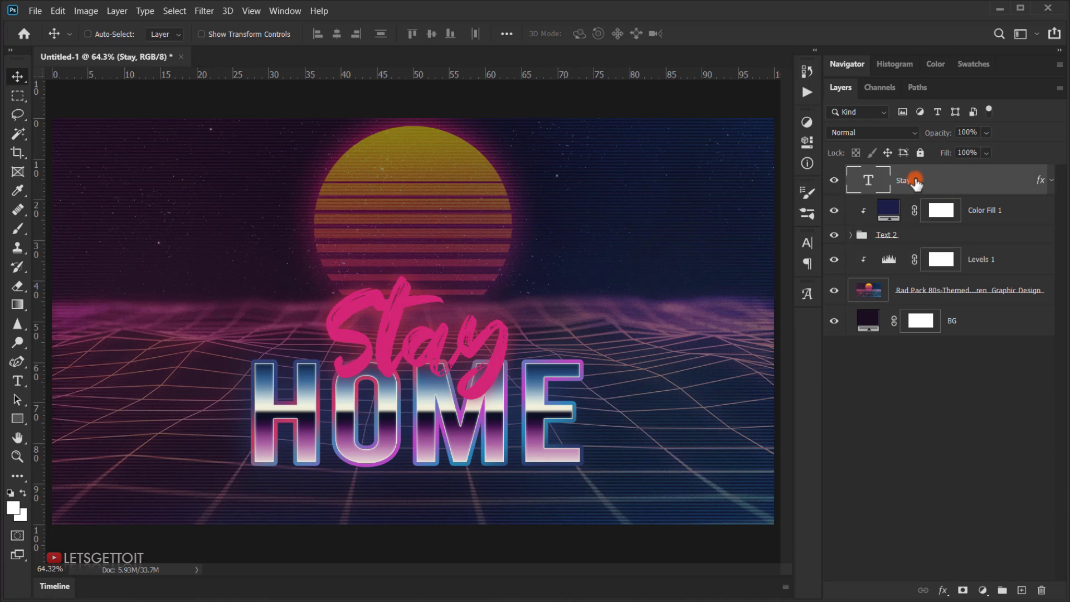
{"action": "left_click", "coordinate": [907, 181]}
{"action": "left_click", "coordinate": [239, 599]}
{"action": "left_click", "coordinate": [311, 201]}
{"action": "left_click_drag", "start_coordinate": [296, 164], "coordinate": [374, 507]}
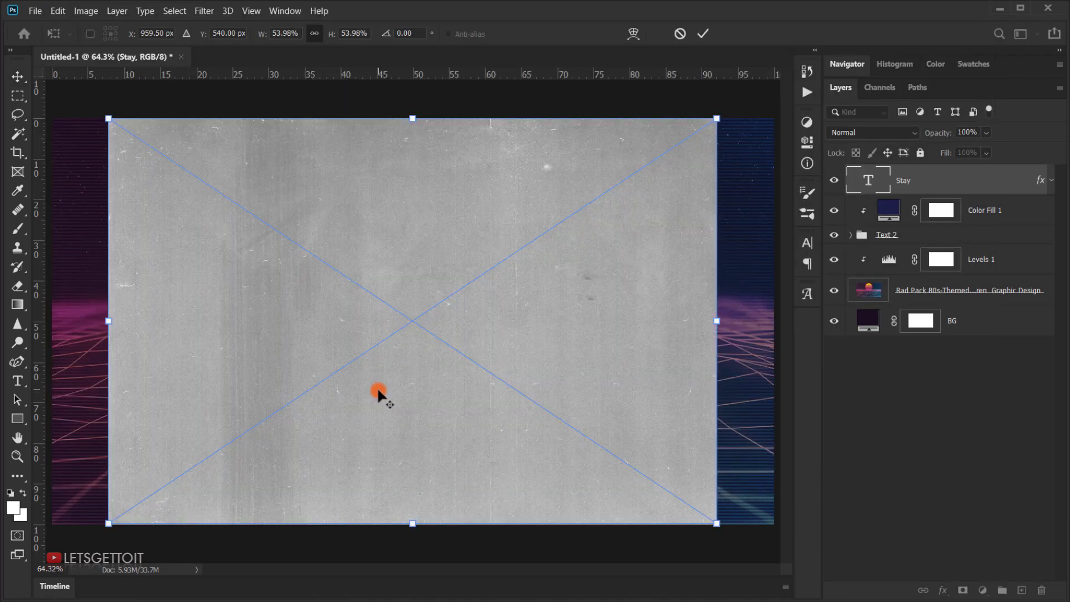
- Scale the placed dust texture to about 64% to span the canvas width, move it up to about Y 477 px, and accept the placement
{"action": "key", "text": "ctrl+minus"}
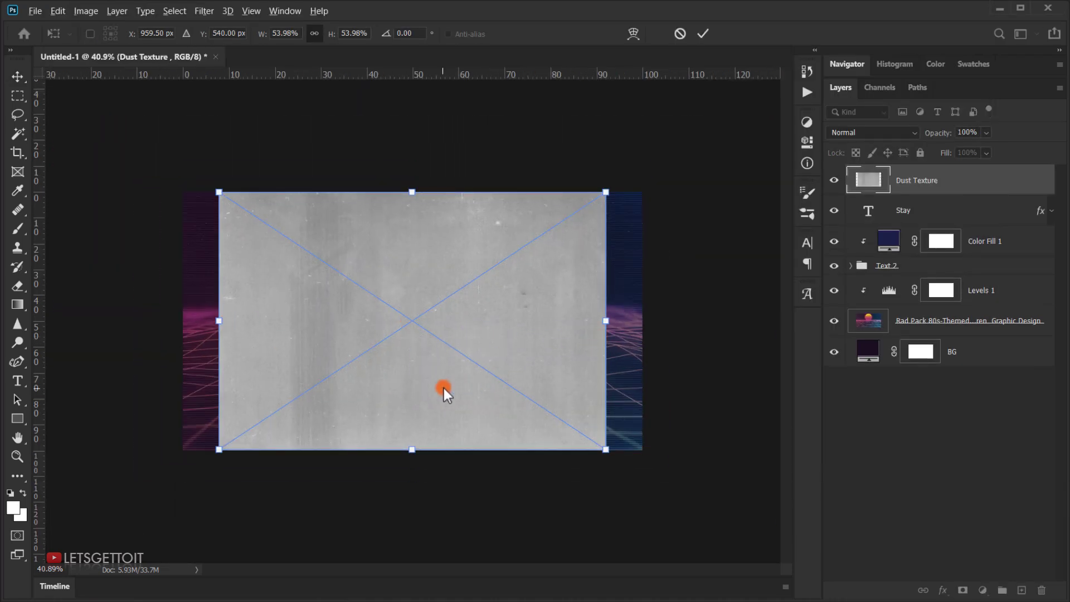
{"action": "key", "text": "ctrl+plus"}
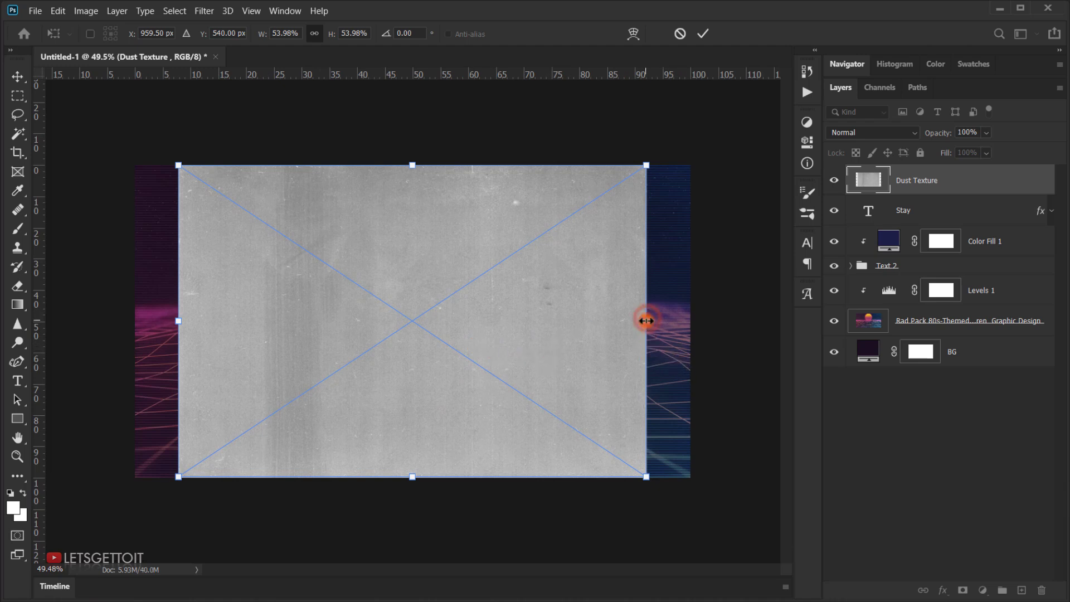
{"action": "left_click_drag", "start_coordinate": [649, 319], "coordinate": [690, 318]}
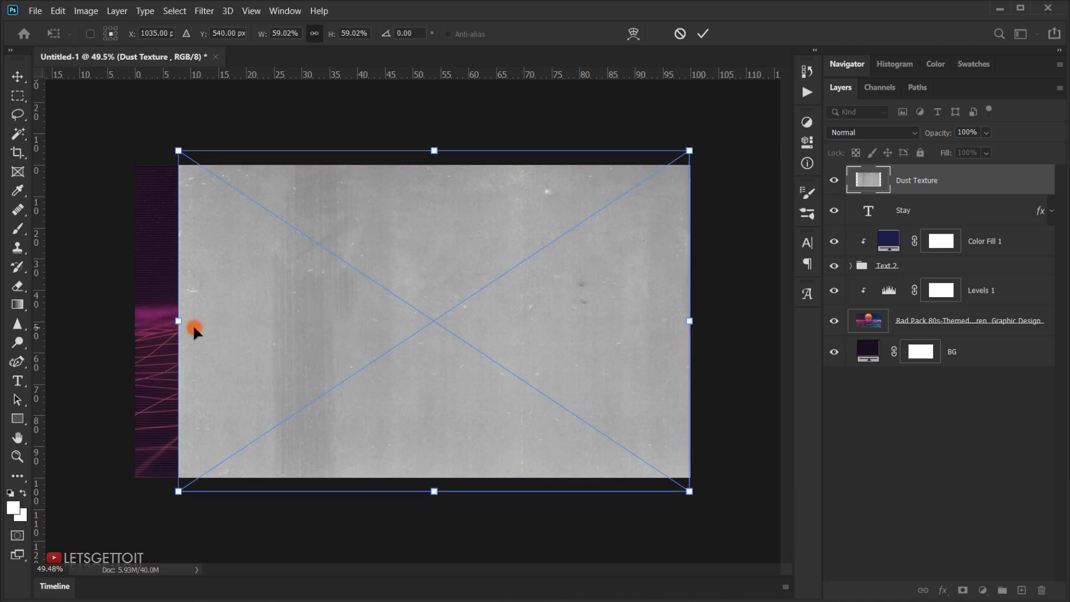
{"action": "left_click_drag", "start_coordinate": [178, 319], "coordinate": [134, 317]}
{"action": "left_click_drag", "start_coordinate": [327, 366], "coordinate": [333, 347]}
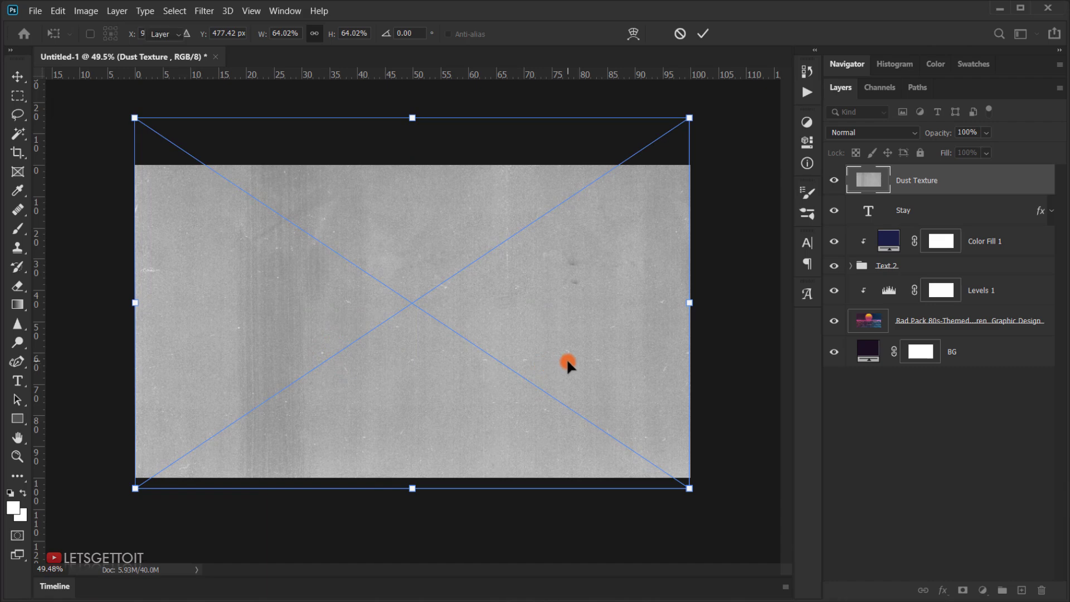
{"action": "key", "text": "Return"}
- Set the Dust Texture layer's blend mode to Vivid Light and deselect the layer
{"action": "scroll", "coordinate": [566, 358], "scroll_direction": "up", "scroll_amount": 3}
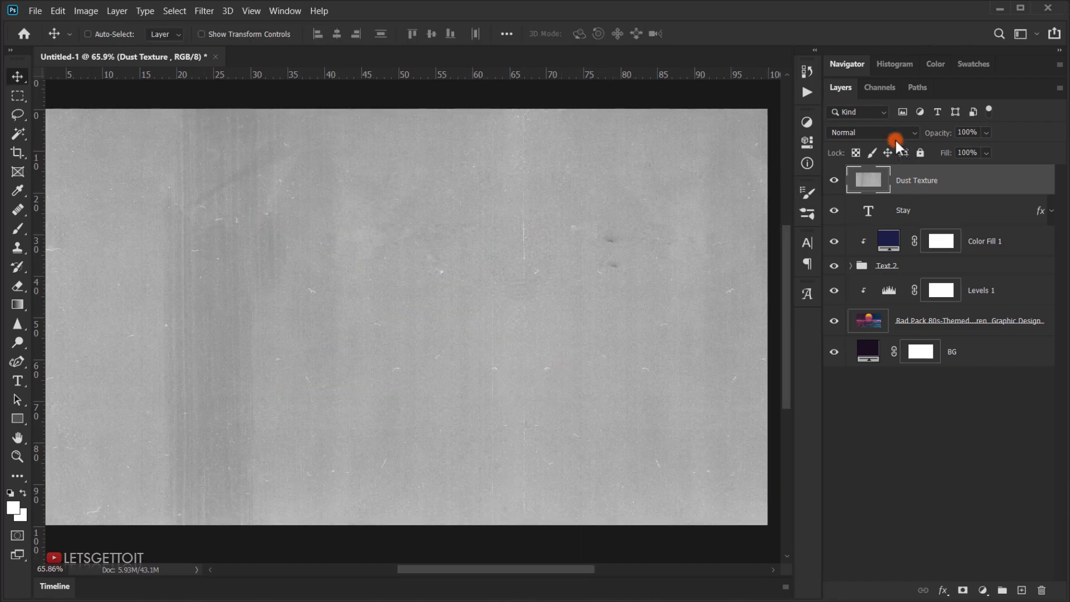
{"action": "left_click", "coordinate": [892, 132]}
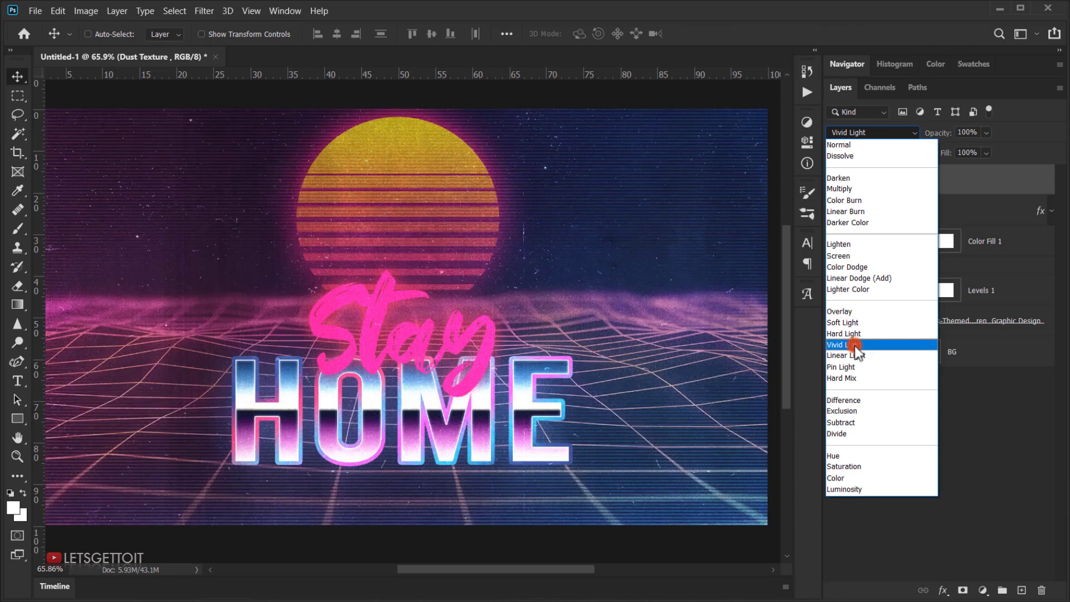
{"action": "left_click", "coordinate": [920, 335]}
{"action": "left_click", "coordinate": [920, 436]}
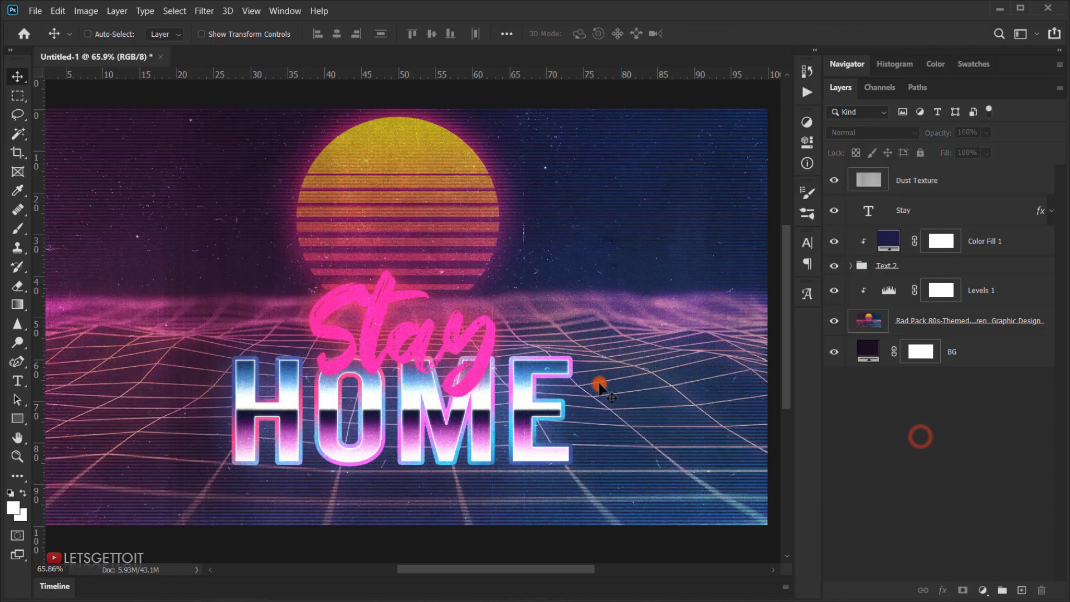
- Examine the textured artwork up close and as a whole, and compare it with the Dust Texture layer off and on
{"action": "scroll", "coordinate": [537, 330], "scroll_direction": "down", "scroll_amount": 3}
{"action": "scroll", "coordinate": [538, 329], "scroll_direction": "up", "scroll_amount": 4}
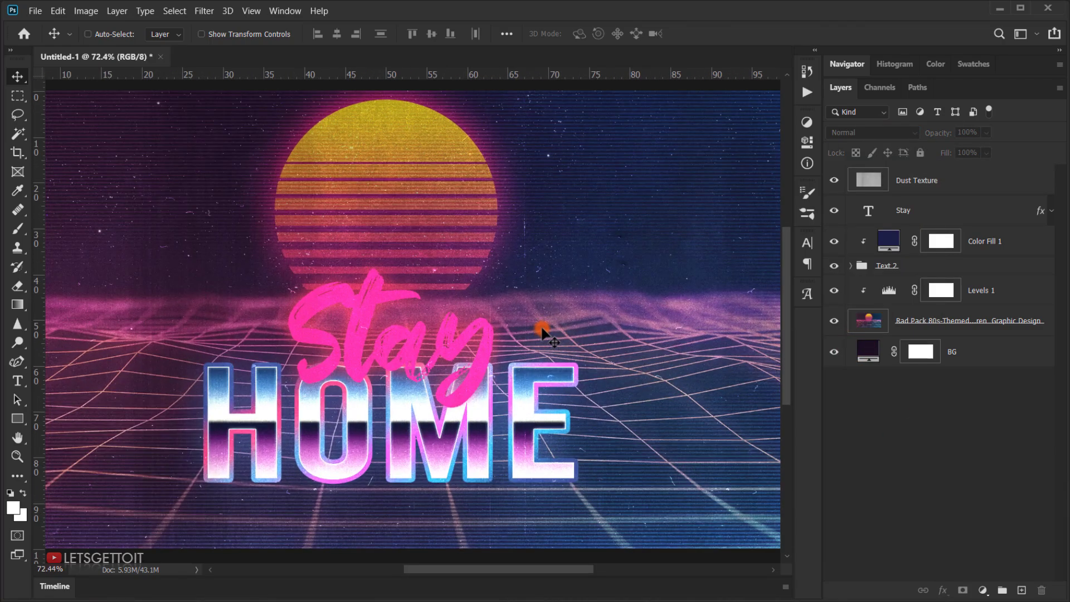
{"action": "scroll", "coordinate": [568, 327], "scroll_direction": "down", "scroll_amount": 2}
{"action": "scroll", "coordinate": [620, 305], "scroll_direction": "up", "scroll_amount": 1}
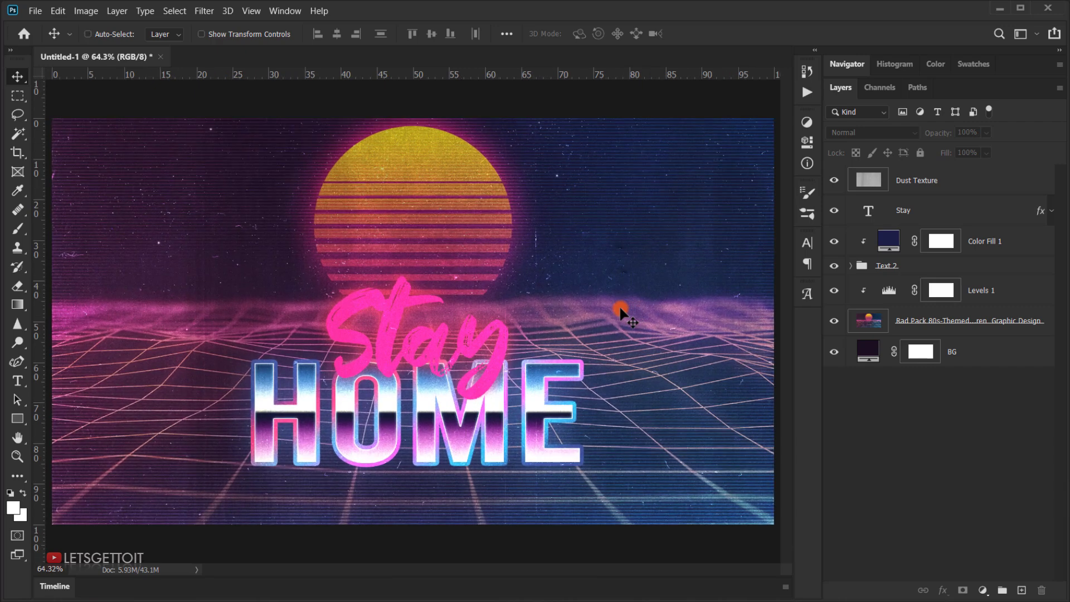
{"action": "scroll", "coordinate": [304, 361], "scroll_direction": "down", "scroll_amount": 2}
{"action": "scroll", "coordinate": [502, 375], "scroll_direction": "up", "scroll_amount": 2}
{"action": "scroll", "coordinate": [638, 323], "scroll_direction": "up", "scroll_amount": 1}
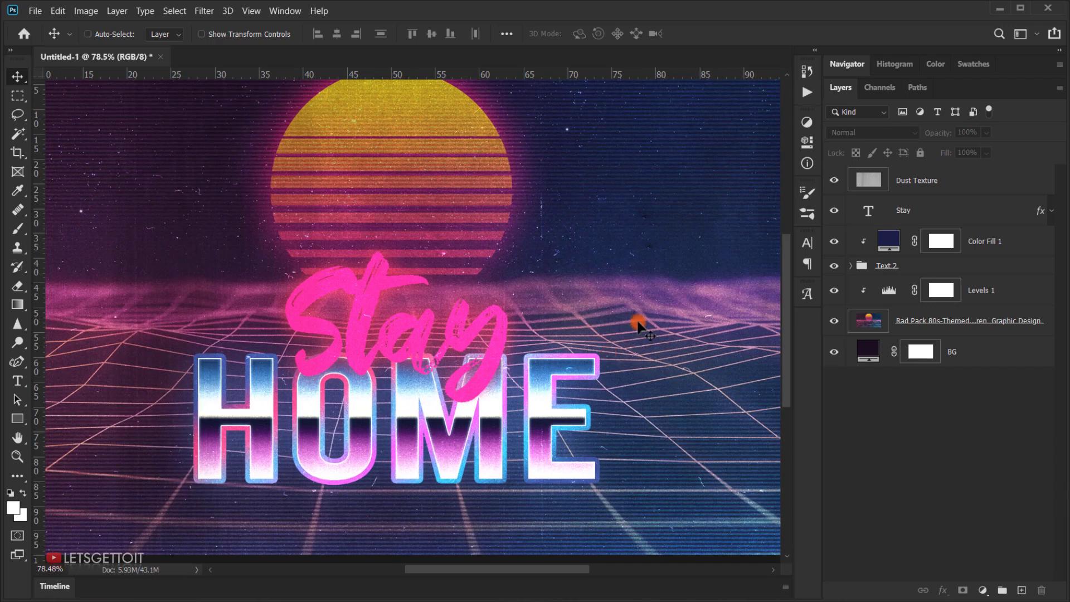
{"action": "scroll", "coordinate": [504, 369], "scroll_direction": "down", "scroll_amount": 2}
{"action": "scroll", "coordinate": [505, 372], "scroll_direction": "down", "scroll_amount": 2}
{"action": "scroll", "coordinate": [507, 379], "scroll_direction": "up", "scroll_amount": 3}
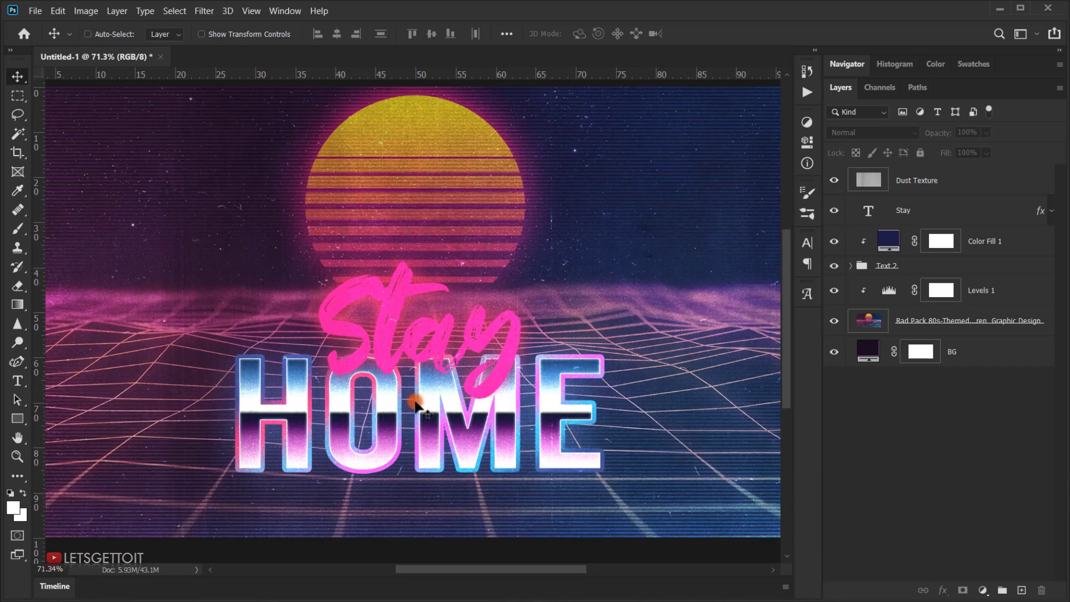
{"action": "left_click", "coordinate": [835, 181]}
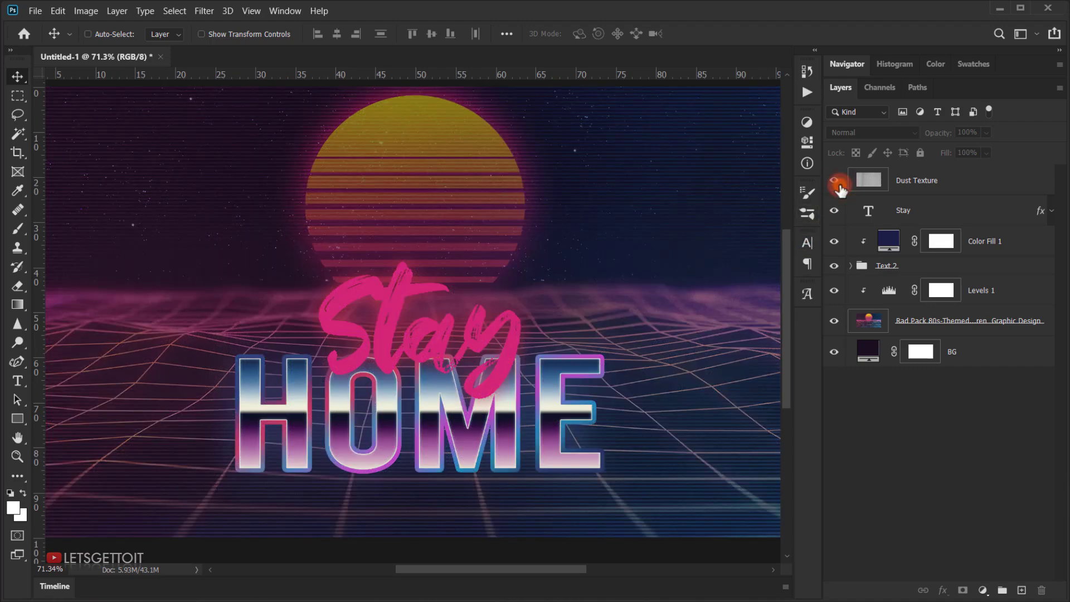
{"action": "left_click", "coordinate": [836, 182]}
- Set the Dust Texture layer's opacity to 80% and compare the artwork with the texture off and on
{"action": "left_click", "coordinate": [921, 181]}
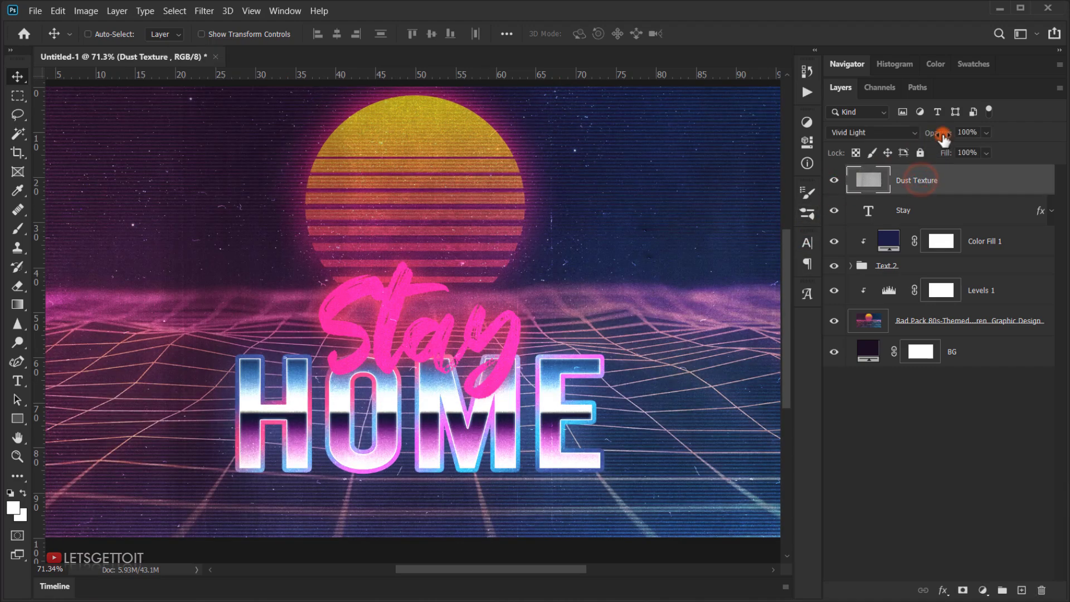
{"action": "left_click_drag", "start_coordinate": [943, 136], "coordinate": [930, 137]}
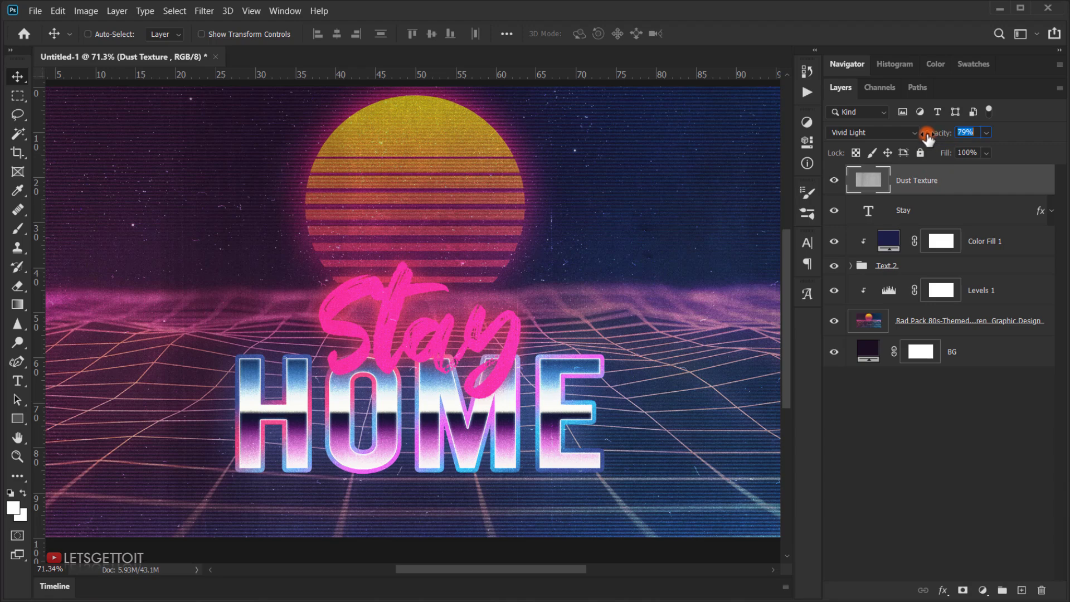
{"action": "left_click", "coordinate": [834, 179]}
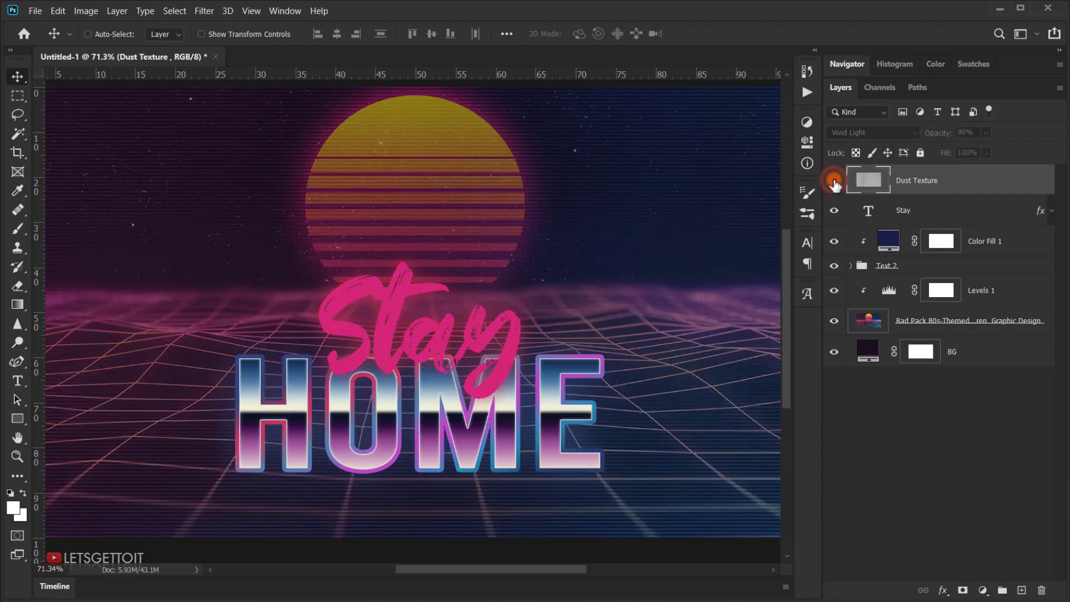
{"action": "left_click", "coordinate": [835, 180]}
{"action": "left_click", "coordinate": [838, 174]}
{"action": "scroll", "coordinate": [495, 306], "scroll_direction": "down", "scroll_amount": 3}
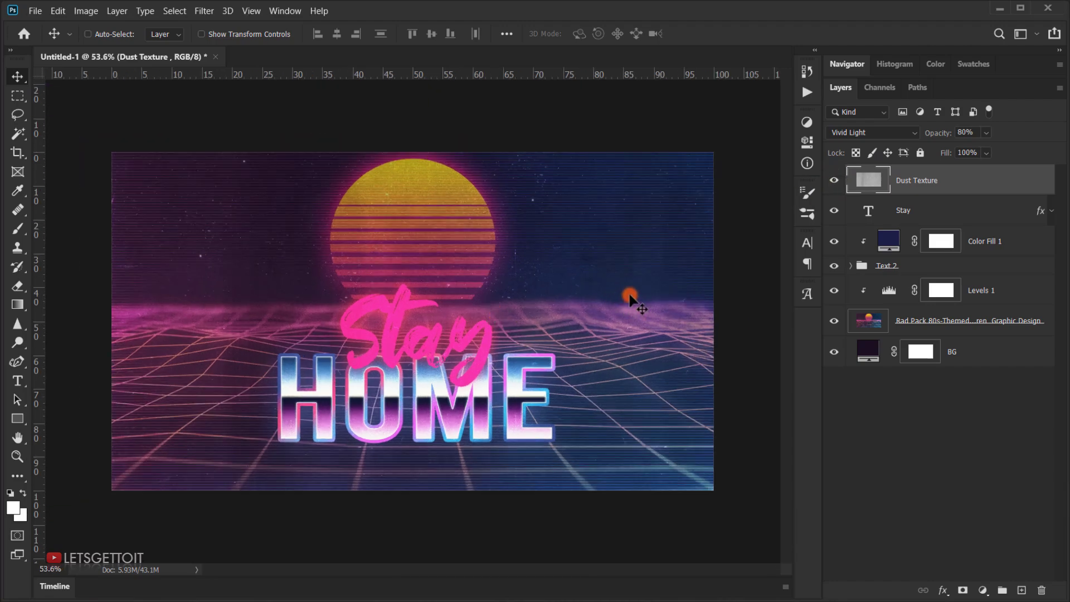
{"action": "scroll", "coordinate": [521, 239], "scroll_direction": "up", "scroll_amount": 2}
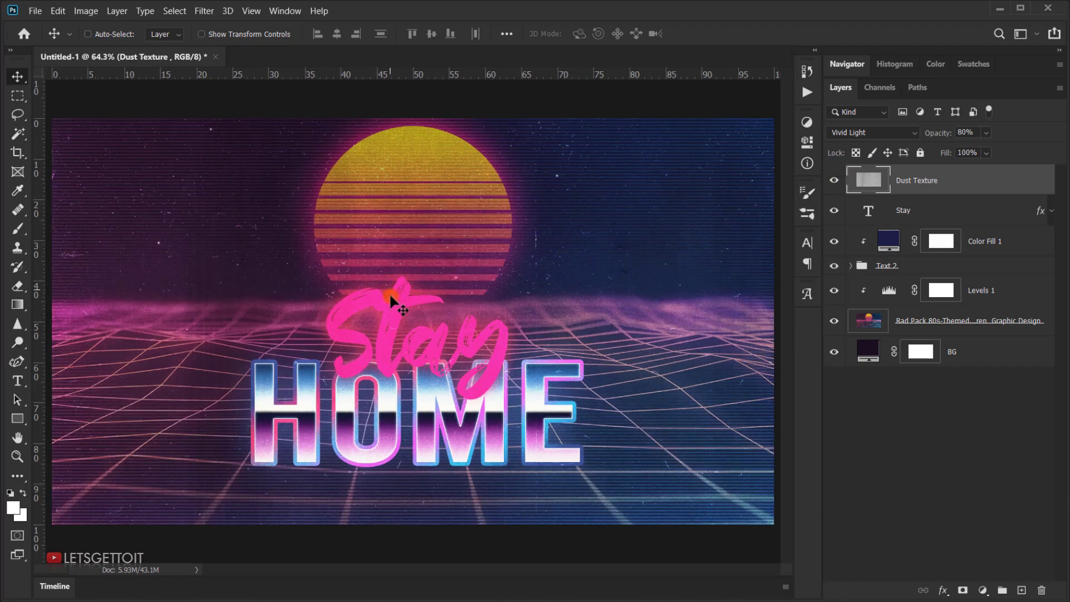
{"action": "scroll", "coordinate": [419, 322], "scroll_direction": "down", "scroll_amount": 3}
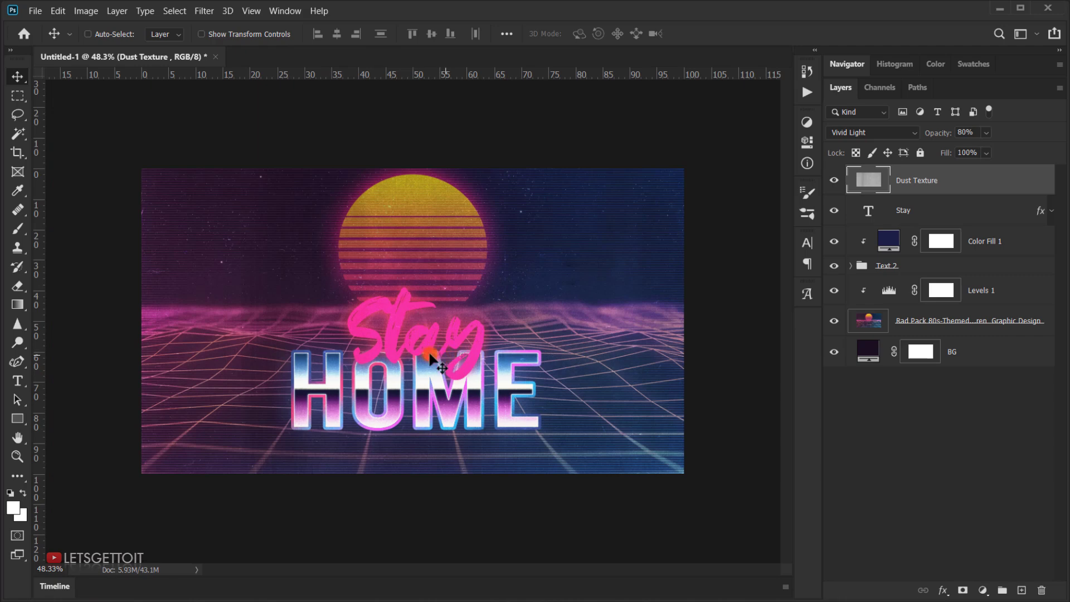
{"action": "scroll", "coordinate": [430, 358], "scroll_direction": "up", "scroll_amount": 2}
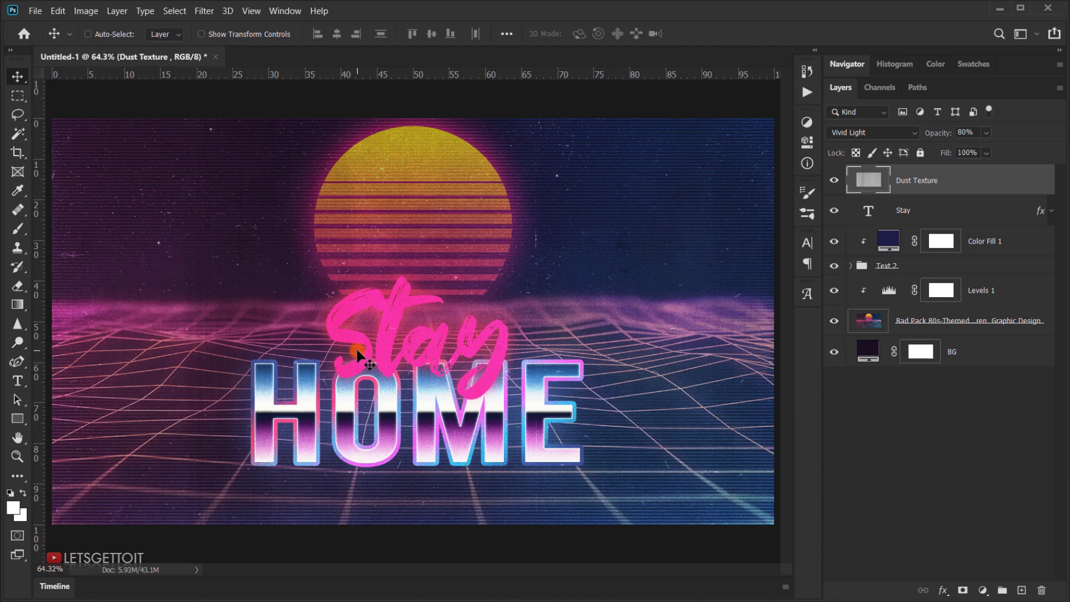
- Replace the wording of the pink Stay text layer with "Quedarse"
{"action": "left_click", "coordinate": [873, 213]}
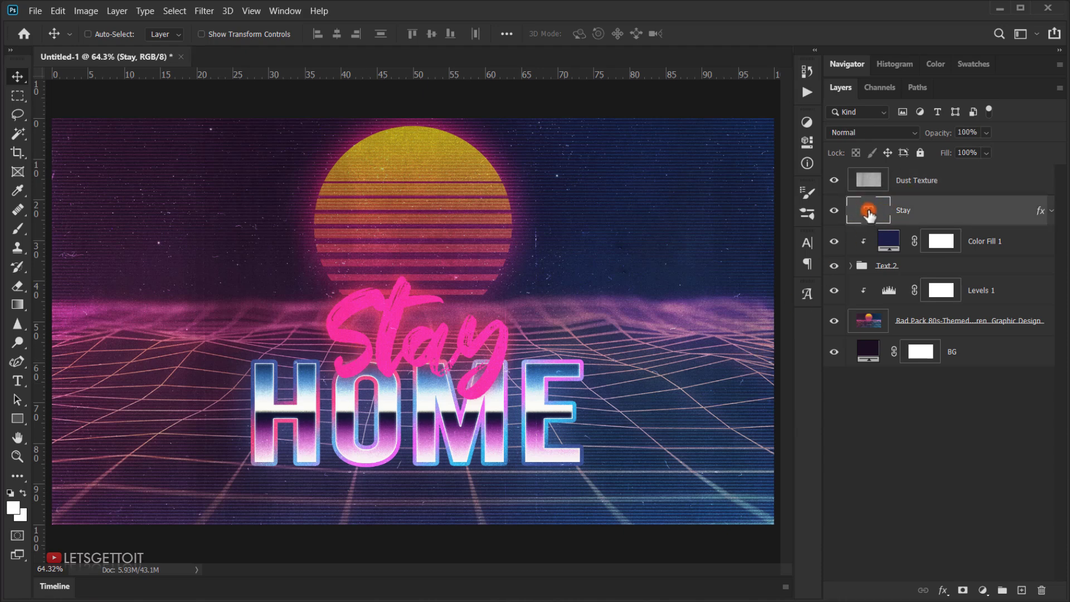
{"action": "double_click", "coordinate": [869, 212]}
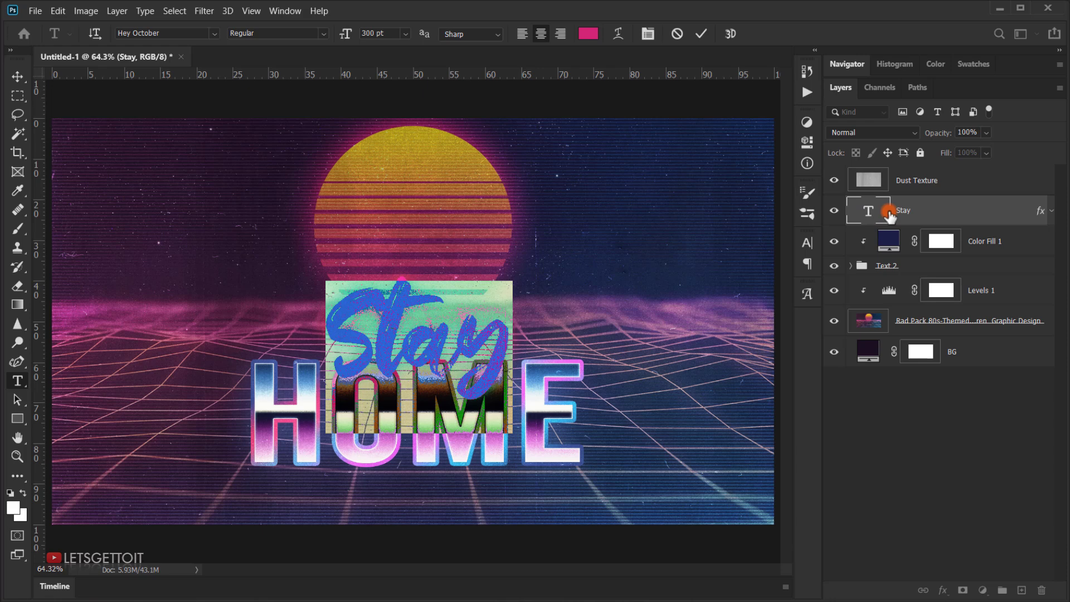
{"action": "type", "text": "Q"}
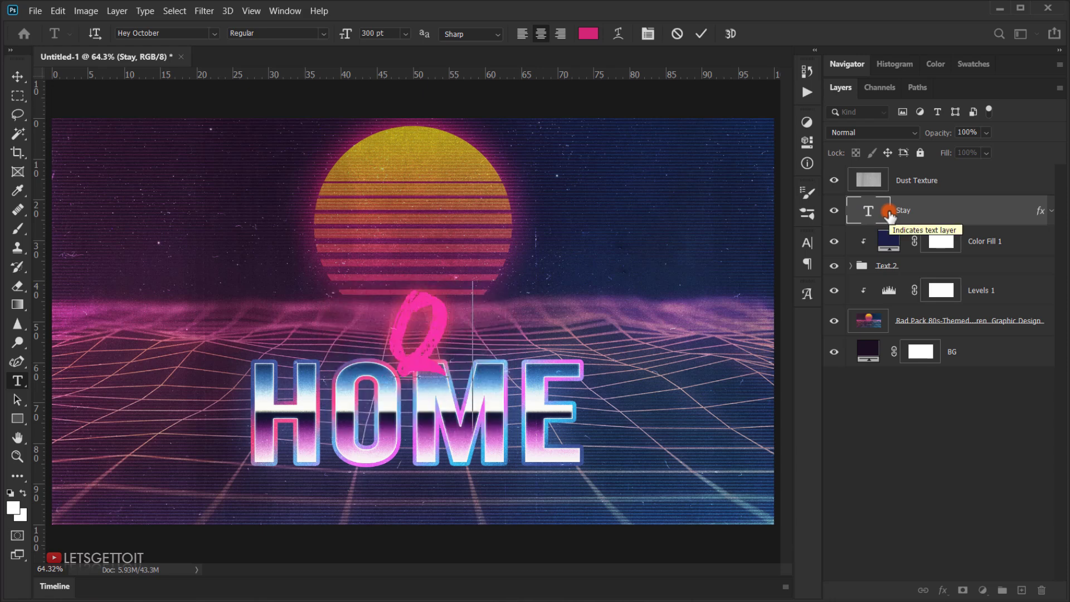
{"action": "type", "text": "uedanse"}
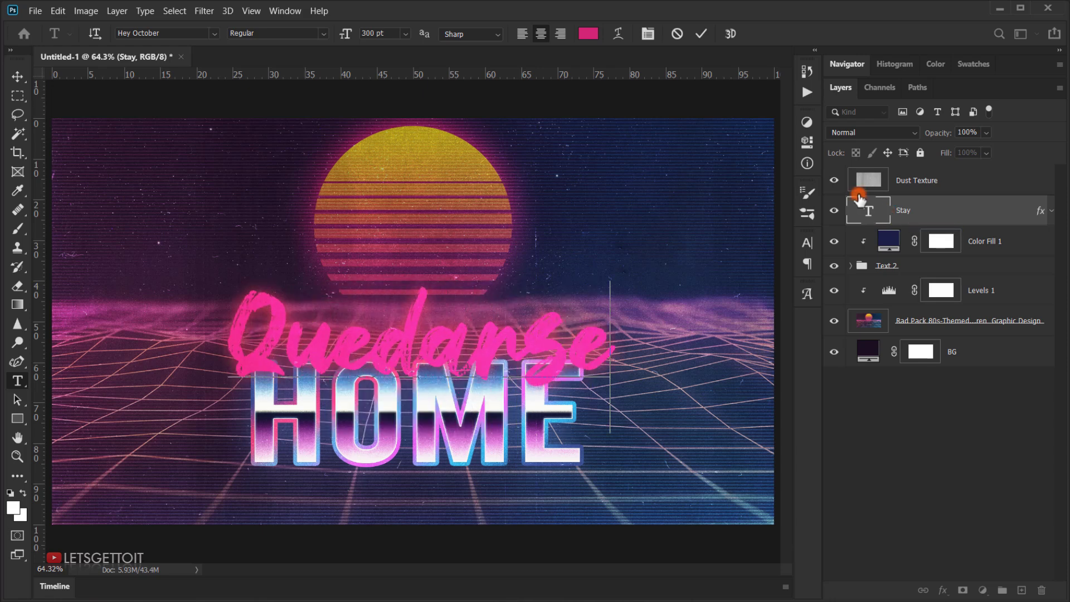
{"action": "left_click", "coordinate": [17, 76]}
- Scale down the "Quedarse" text, position it centred just above "HOME", and accept the transform
{"action": "key", "text": "ctrl+t"}
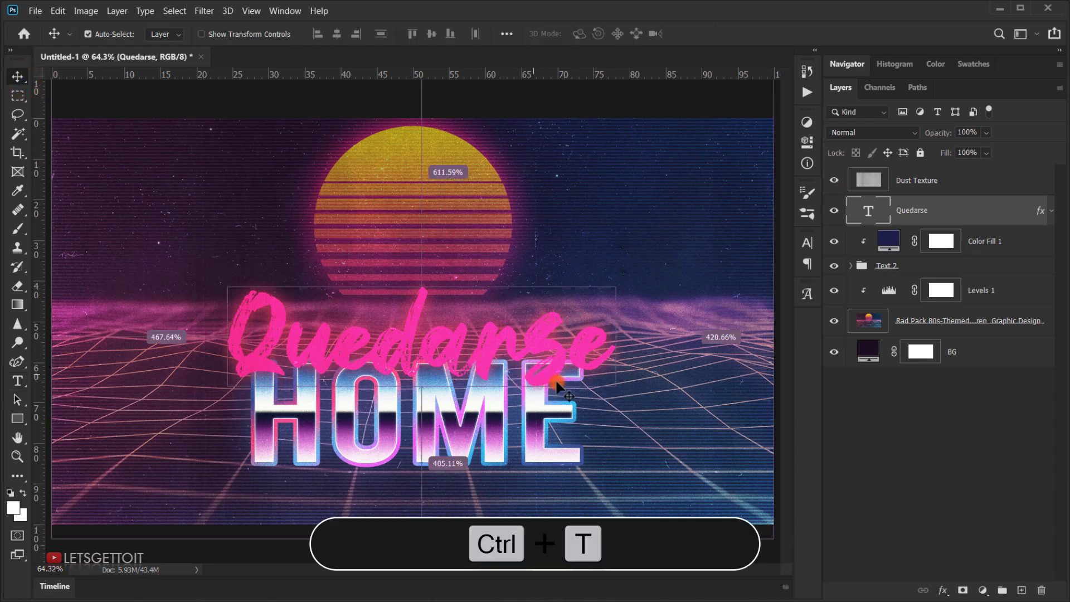
{"action": "left_click_drag", "start_coordinate": [616, 432], "coordinate": [507, 379]}
{"action": "left_click_drag", "start_coordinate": [350, 320], "coordinate": [534, 359]}
{"action": "key", "text": "Return"}
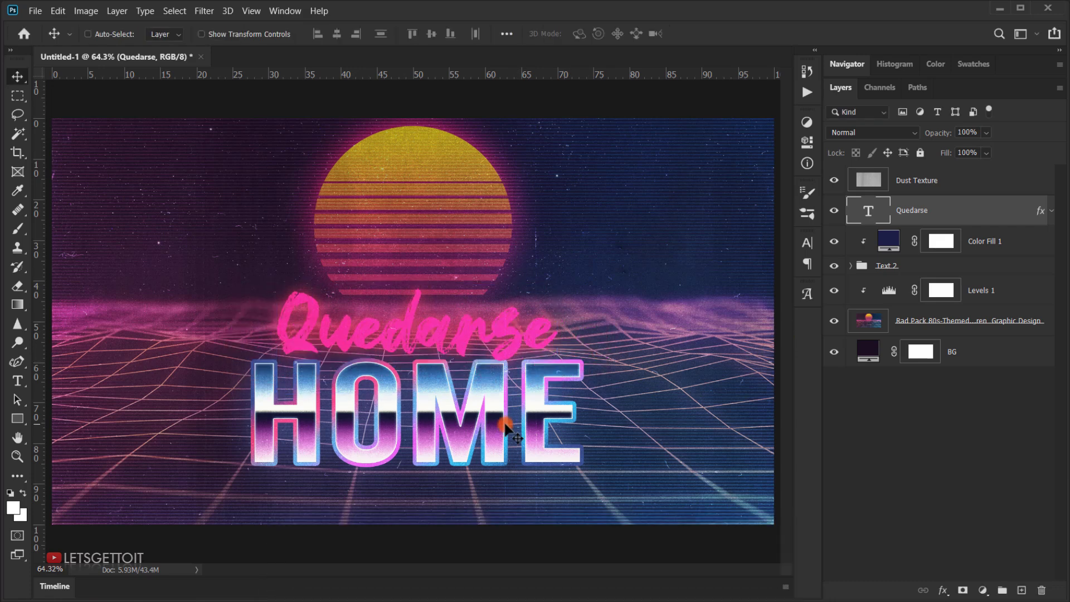
- Open the contents of the Outline smart object in the Text 2 group for editing
{"action": "left_click", "coordinate": [851, 265]}
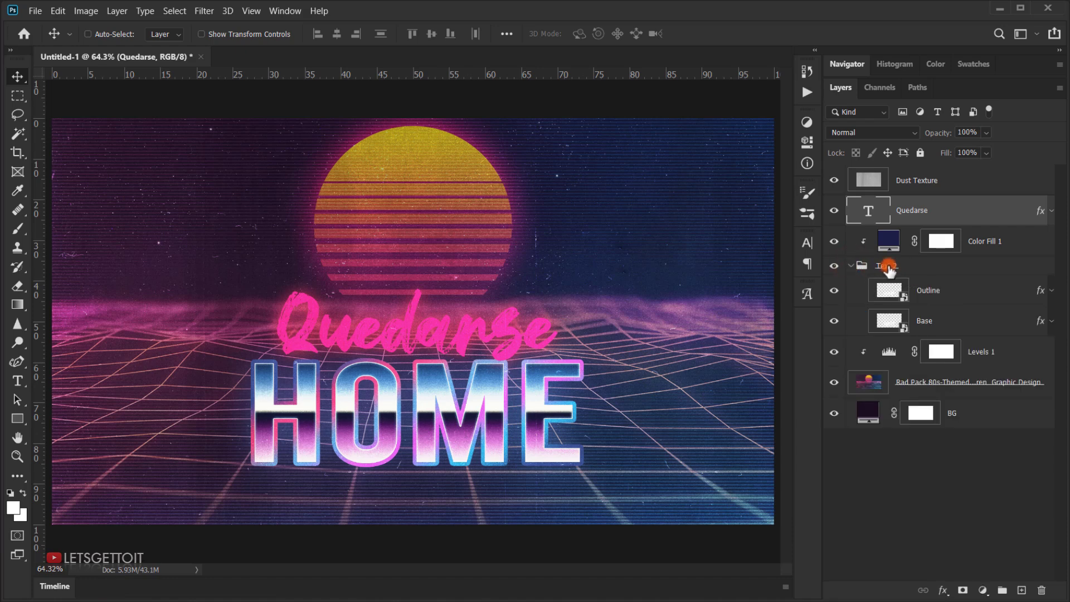
{"action": "left_click", "coordinate": [886, 298]}
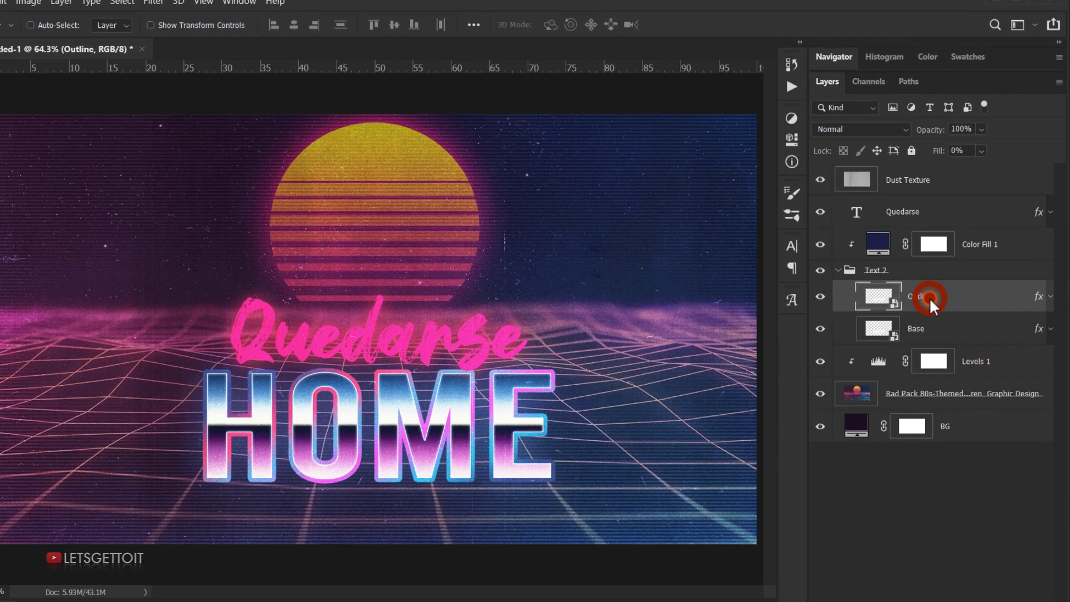
{"action": "right_click", "coordinate": [931, 294]}
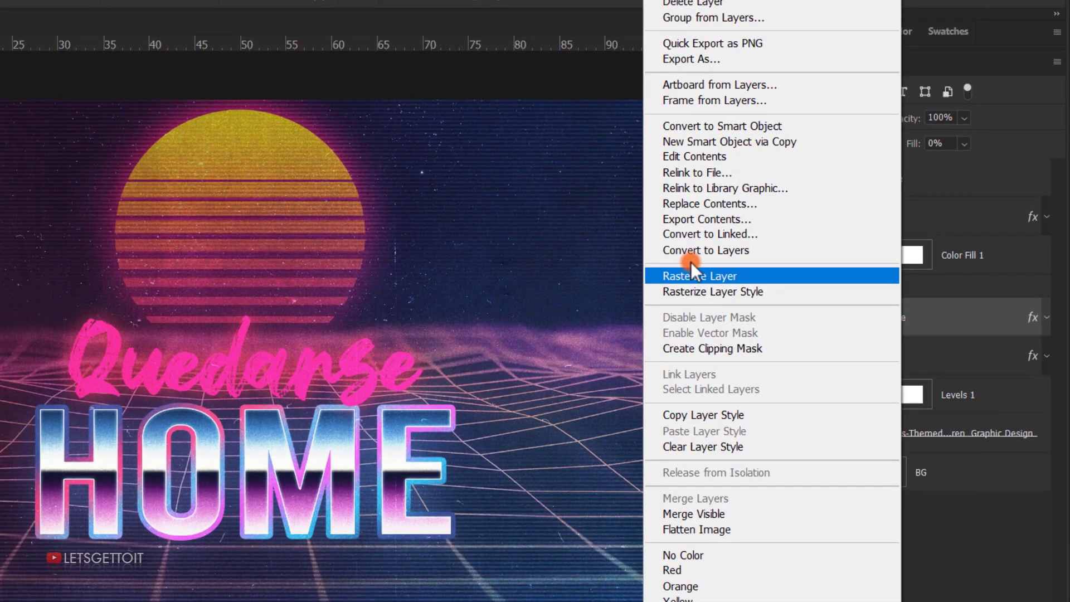
{"action": "left_click", "coordinate": [725, 158]}
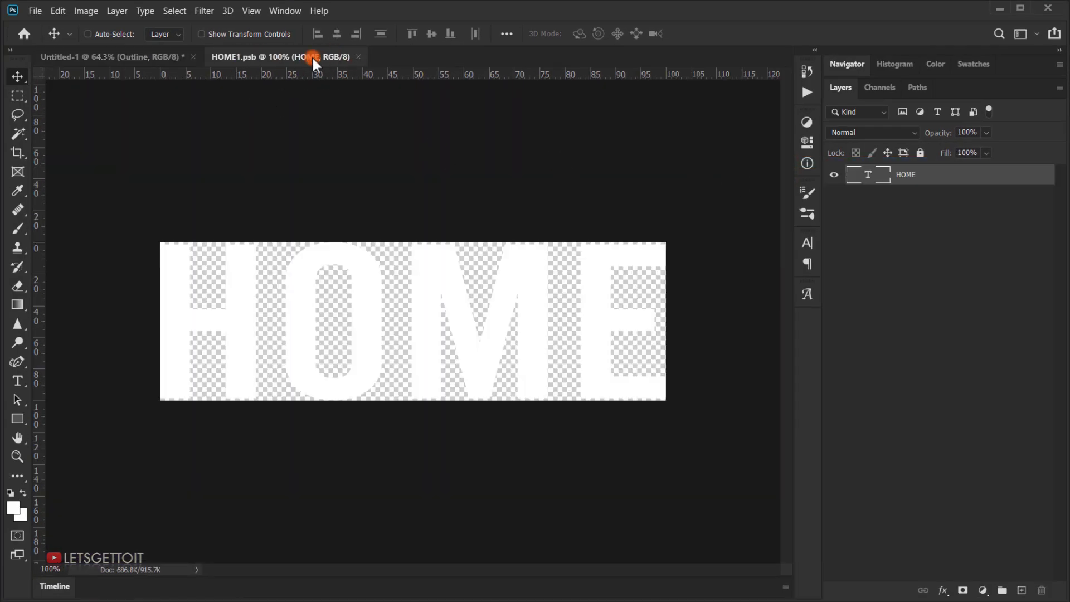
- Extend the smart object's canvas generously on all four sides of "HOME" with the Crop tool and apply the crop
{"action": "scroll", "coordinate": [304, 242], "scroll_direction": "down", "scroll_amount": 3}
{"action": "scroll", "coordinate": [428, 323], "scroll_direction": "up", "scroll_amount": 1}
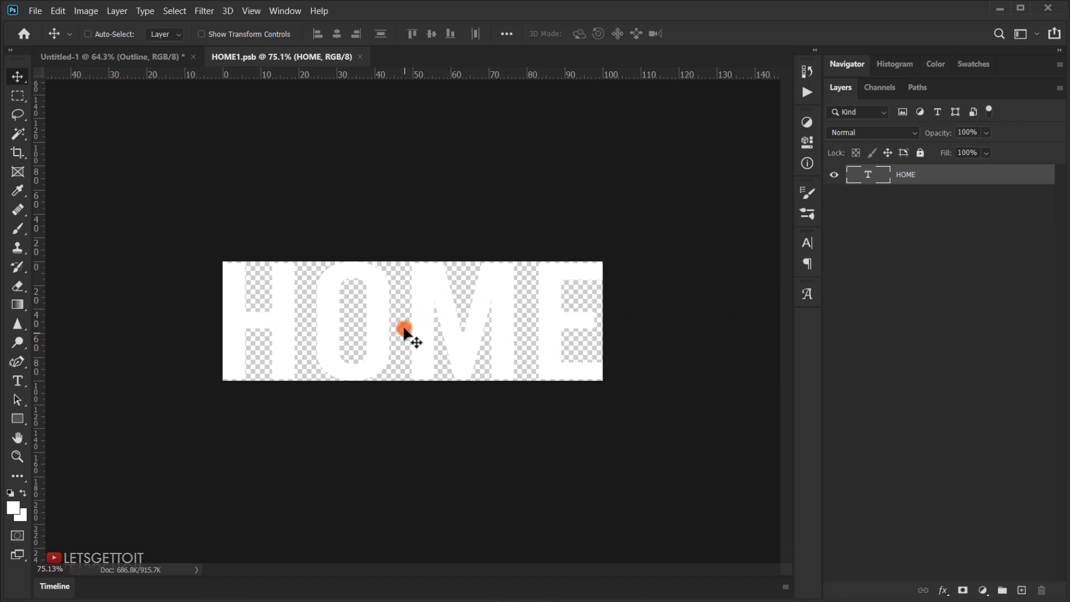
{"action": "left_click", "coordinate": [16, 152]}
{"action": "left_click_drag", "start_coordinate": [345, 270], "coordinate": [411, 211]}
{"action": "left_click_drag", "start_coordinate": [564, 345], "coordinate": [608, 343]}
{"action": "left_click_drag", "start_coordinate": [416, 432], "coordinate": [412, 499]}
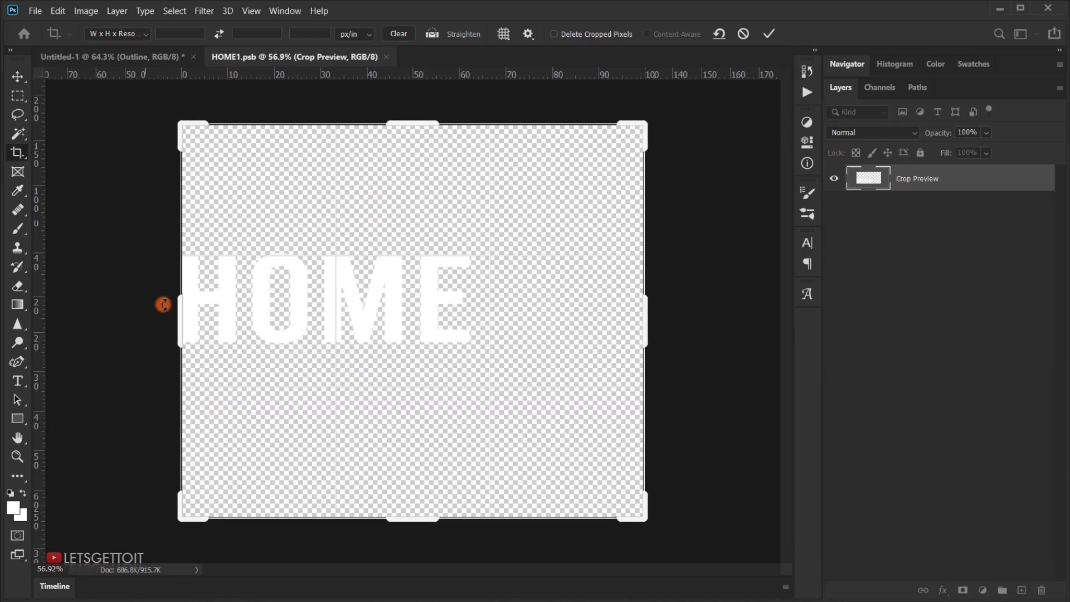
{"action": "left_click_drag", "start_coordinate": [180, 329], "coordinate": [81, 342]}
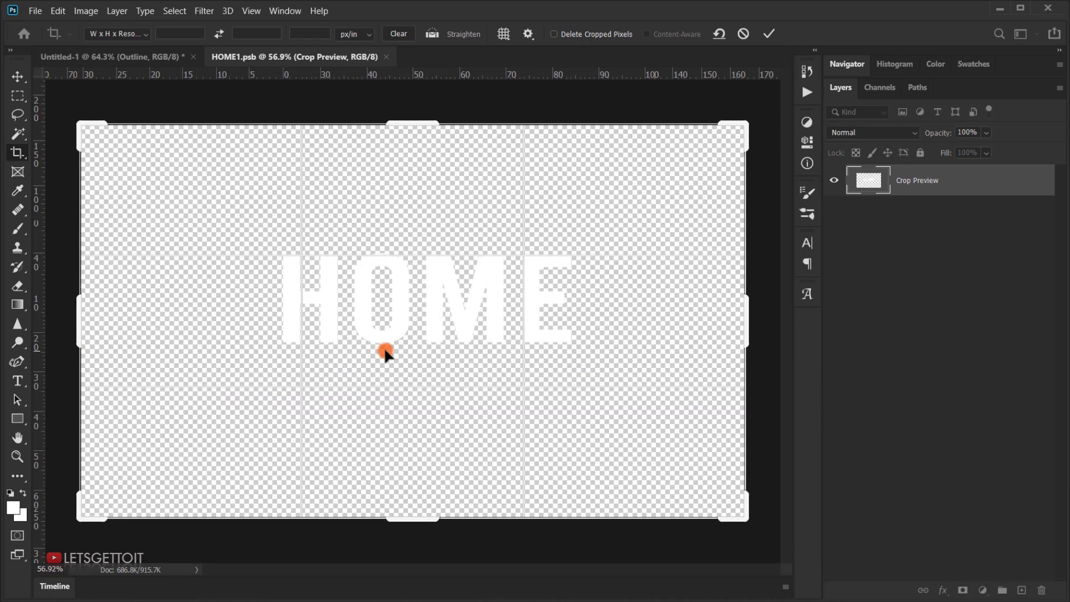
{"action": "left_click", "coordinate": [769, 33]}
- Replace the "HOME" wording with "ENCASA", then close the smart object document with its changes saved
{"action": "scroll", "coordinate": [462, 344], "scroll_direction": "up", "scroll_amount": 1}
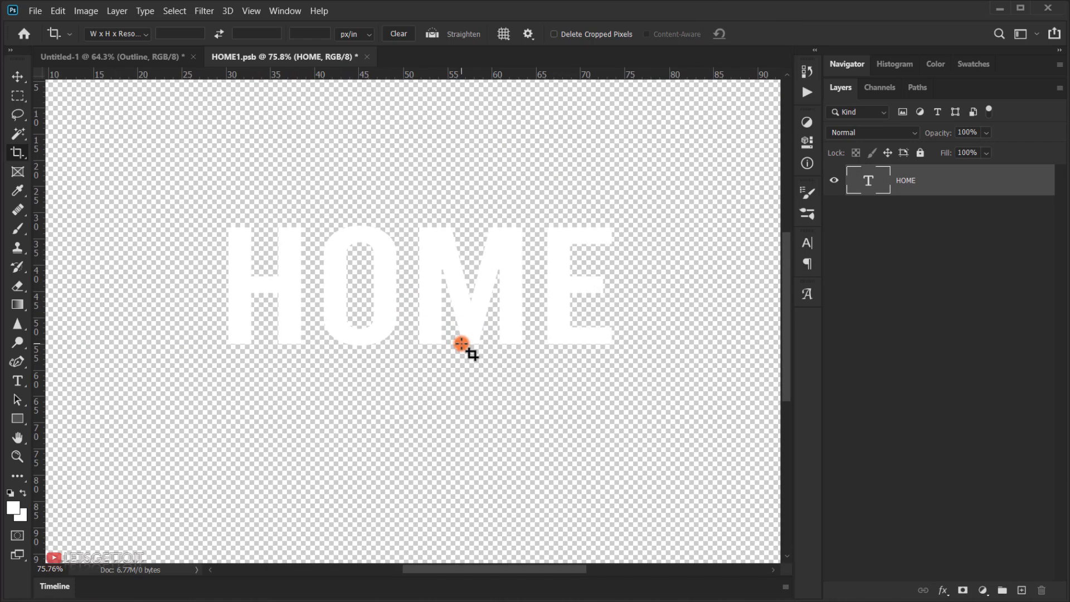
{"action": "double_click", "coordinate": [879, 192]}
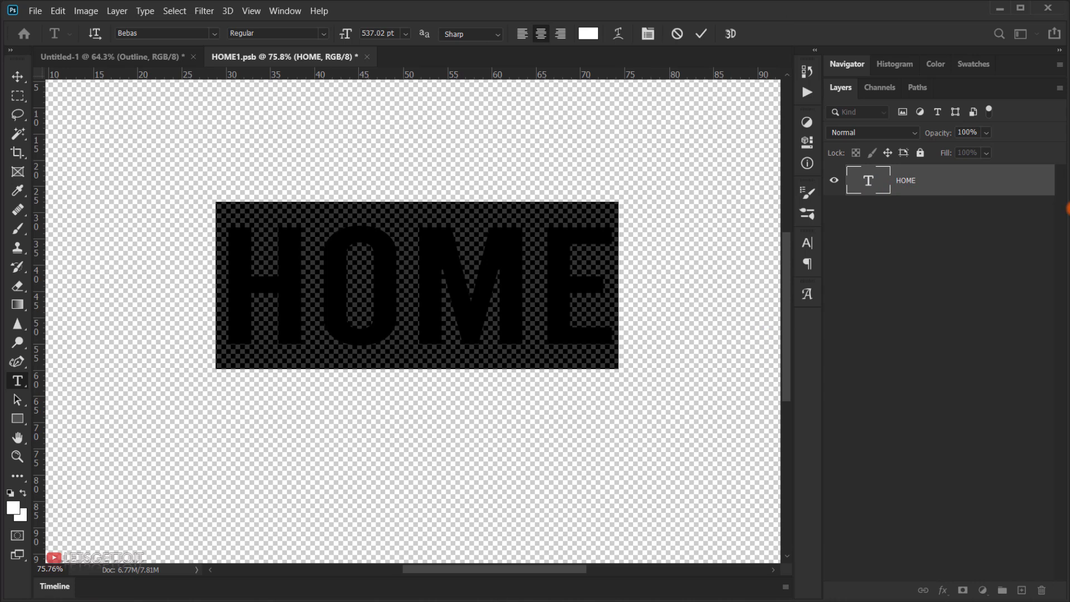
{"action": "type", "text": "ENCASA"}
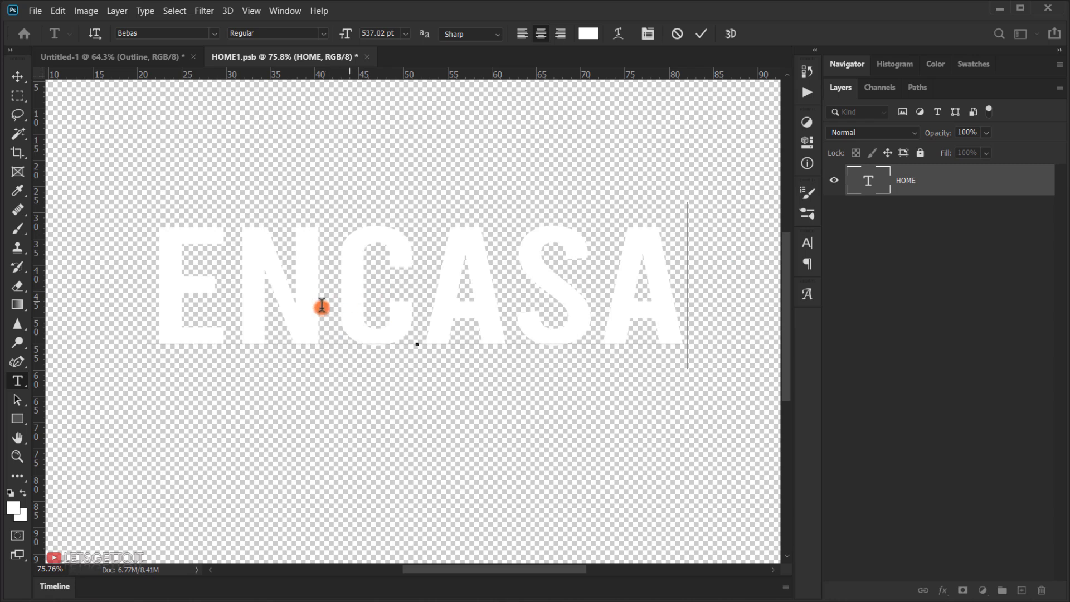
{"action": "left_click", "coordinate": [17, 72]}
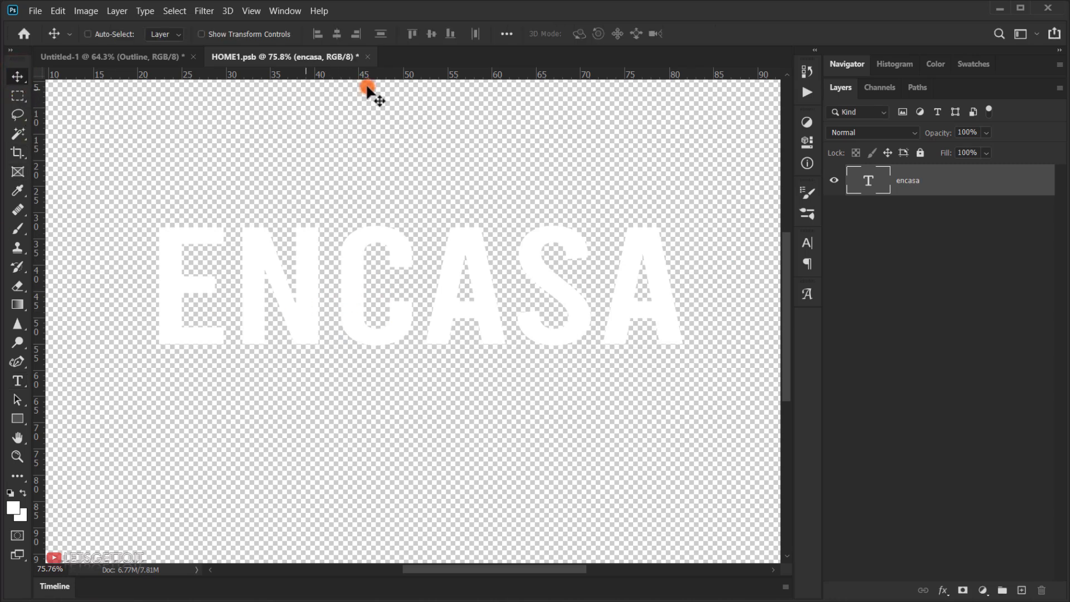
{"action": "left_click", "coordinate": [370, 57]}
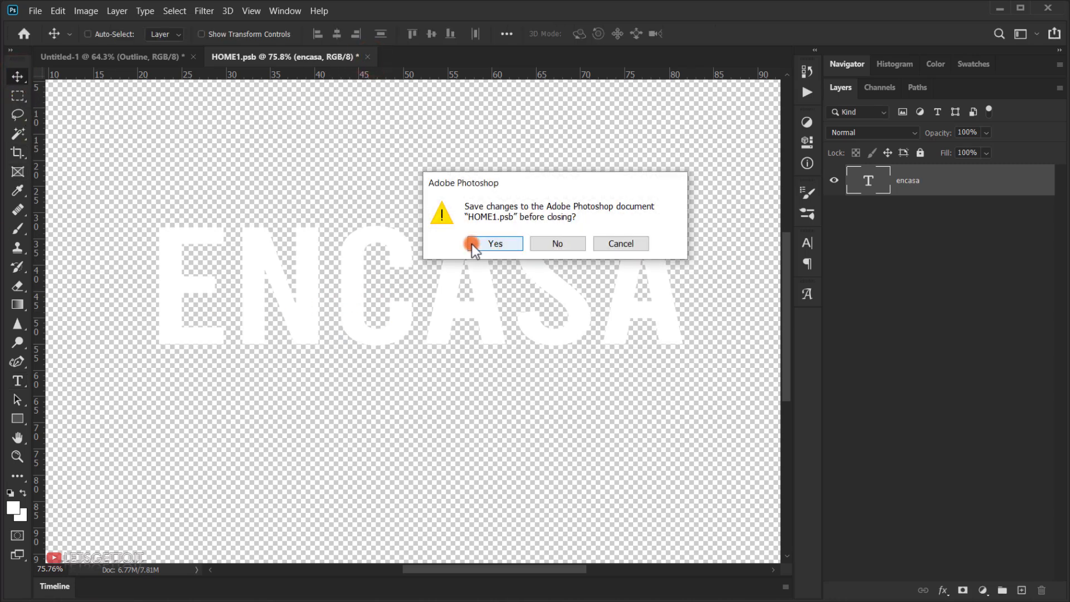
{"action": "left_click", "coordinate": [498, 245]}
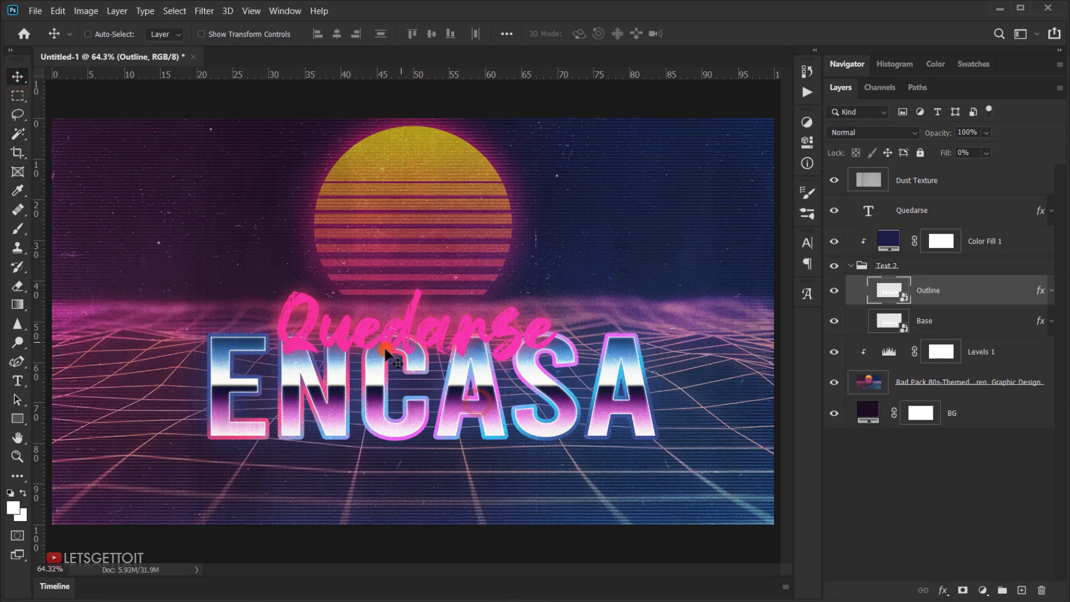
- Move the Text 2 group slightly down, scale it down a little and centre it beneath "Quedarse"
{"action": "left_click", "coordinate": [904, 267]}
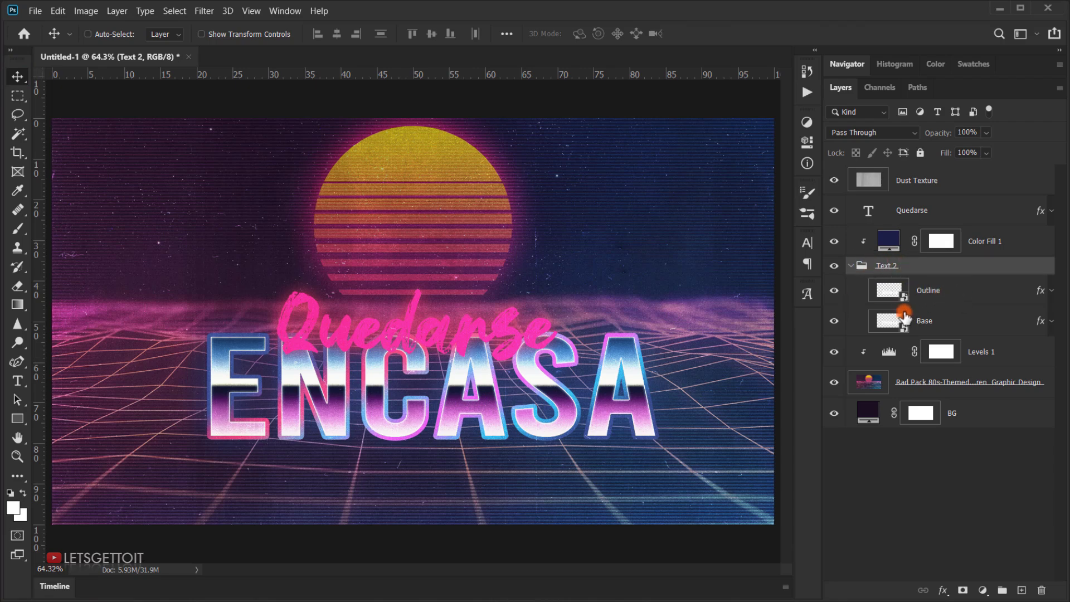
{"action": "left_click_drag", "start_coordinate": [452, 393], "coordinate": [457, 408]}
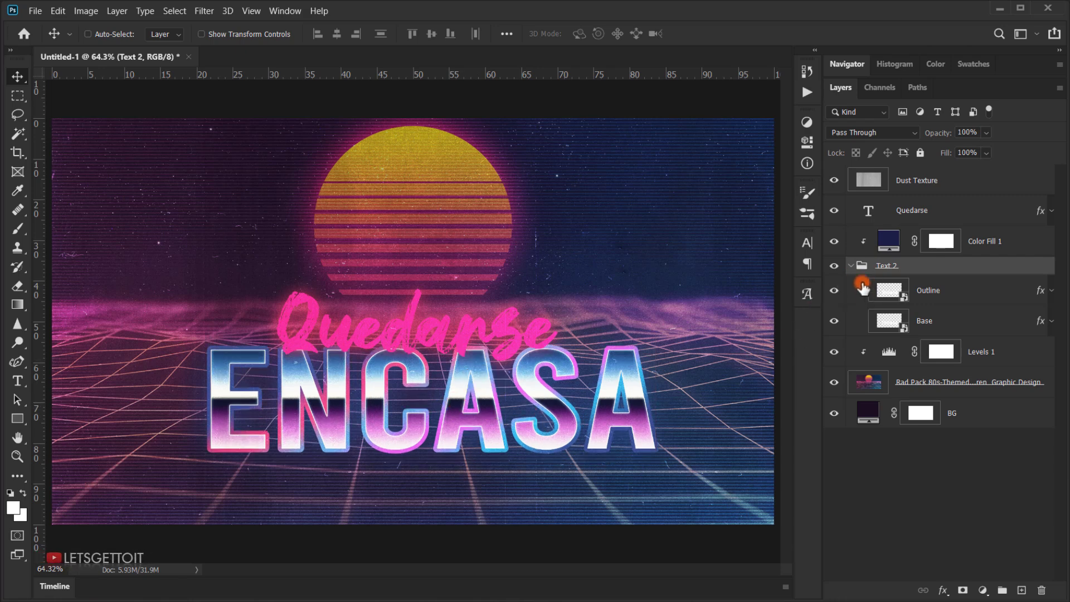
{"action": "key", "text": "ctrl+t"}
{"action": "mouse_move", "coordinate": [652, 447]}
{"action": "left_mouse_down"}
{"action": "mouse_move", "coordinate": [626, 433]}
{"action": "mouse_move", "coordinate": [632, 447]}
{"action": "left_mouse_up"}
{"action": "left_click_drag", "start_coordinate": [412, 413], "coordinate": [427, 411]}
{"action": "key", "text": "Return"}
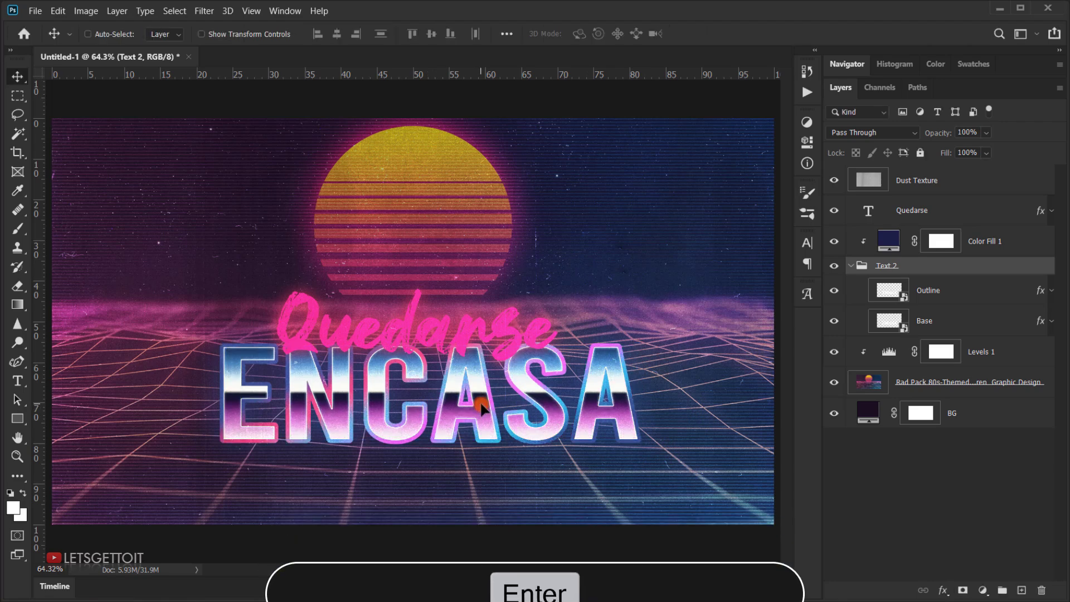
- Shift the Quedarse layer and the Text 2 group together slightly lower on the grid, and deselect the layers
{"action": "left_click", "coordinate": [920, 214]}
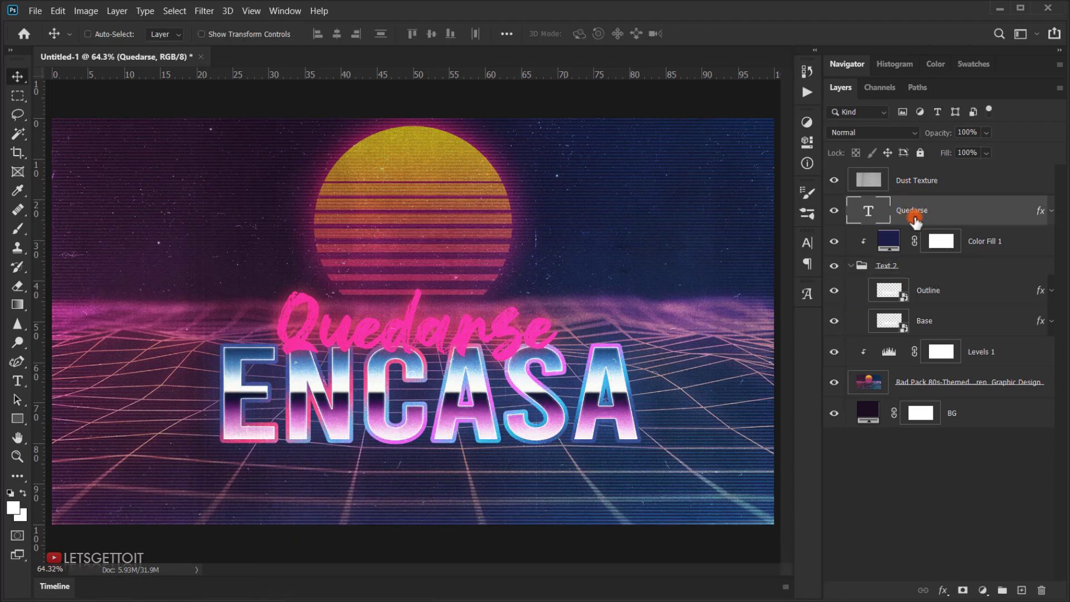
{"action": "left_click", "coordinate": [914, 269]}
{"action": "left_click_drag", "start_coordinate": [471, 384], "coordinate": [470, 399]}
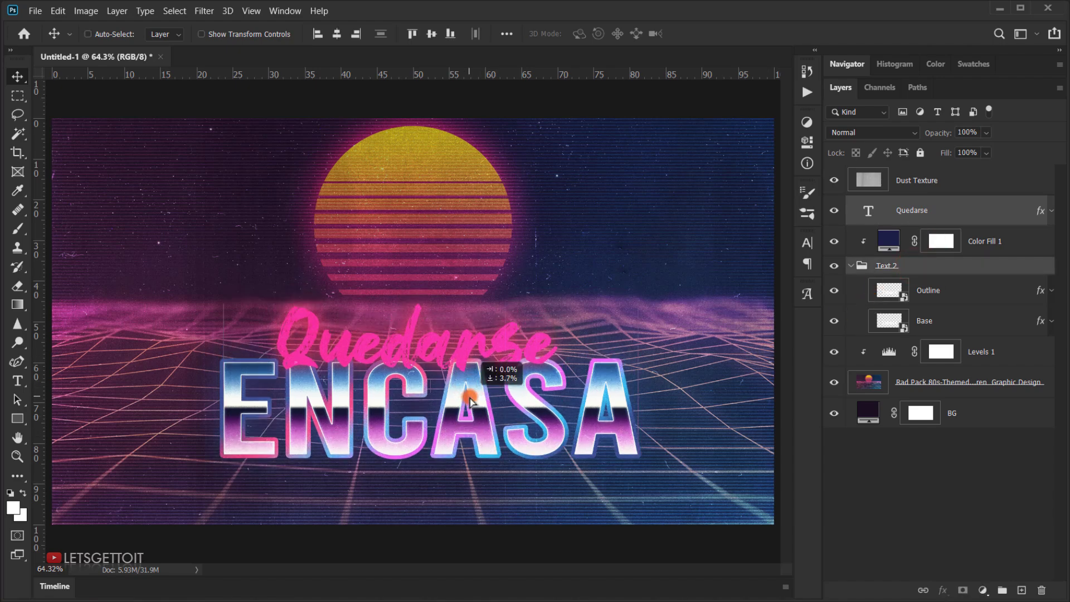
{"action": "left_click_drag", "start_coordinate": [469, 398], "coordinate": [470, 404]}
{"action": "left_click", "coordinate": [891, 468]}
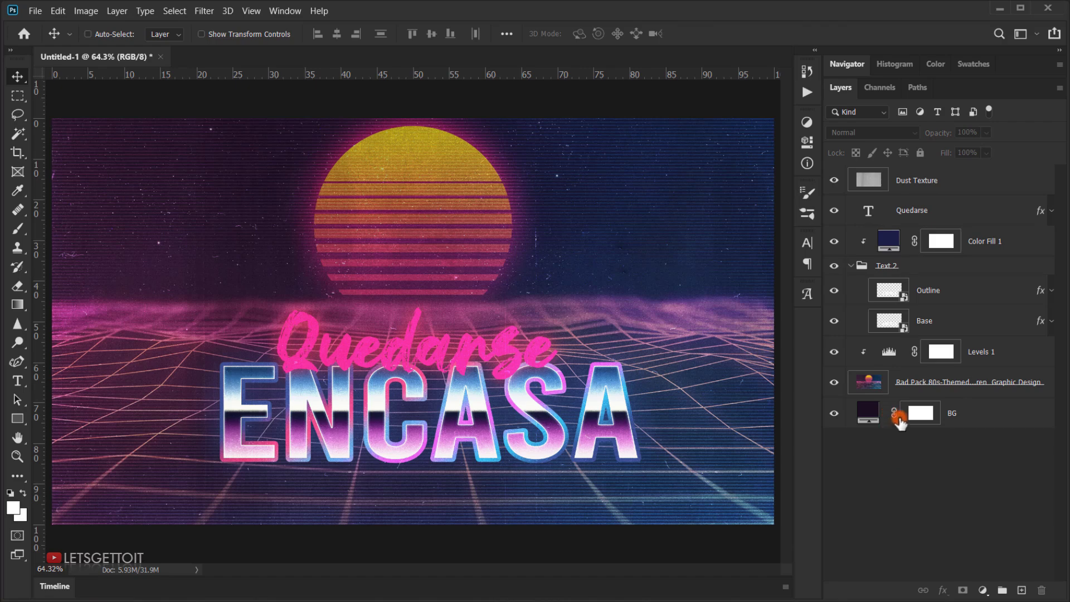
- View the finished "Quedarse ENCASA" artwork in full screen without the interface panels
{"action": "key", "text": "Tab"}
{"action": "key", "text": "ctrl+0"}
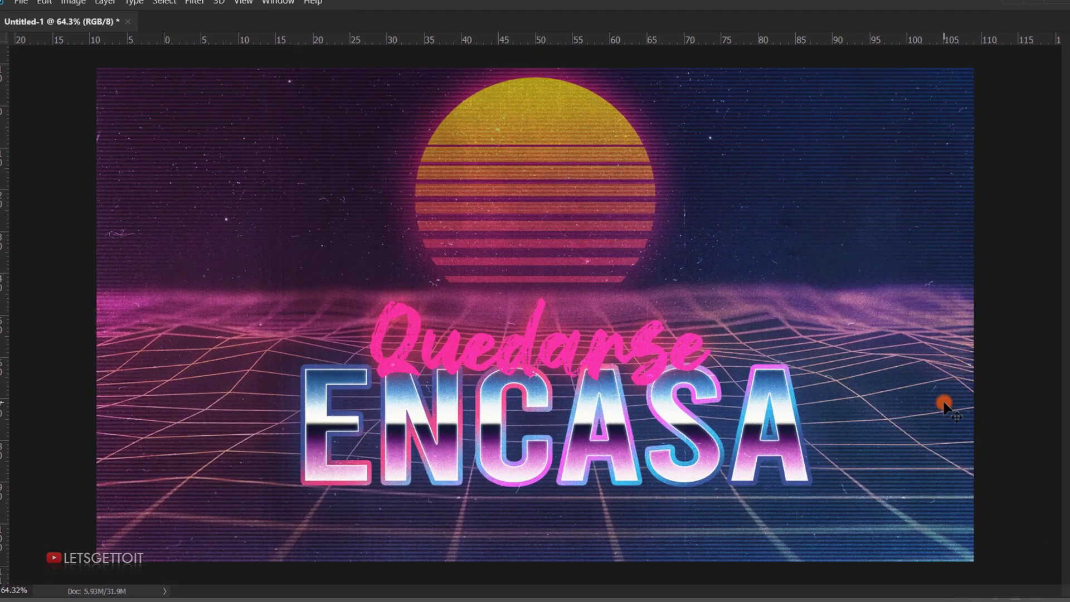
{"action": "key", "text": "f"}
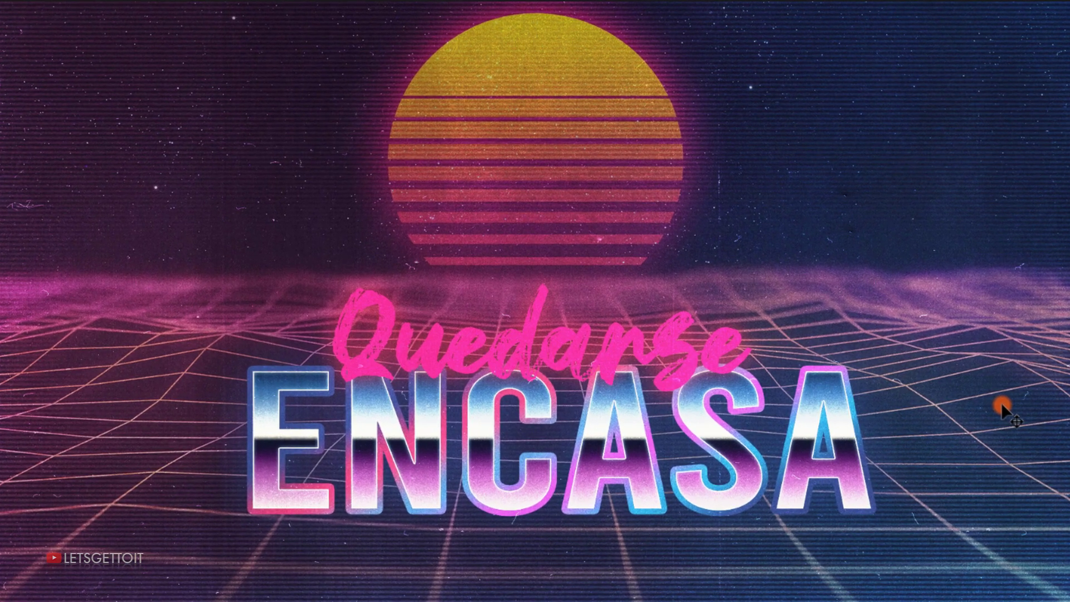